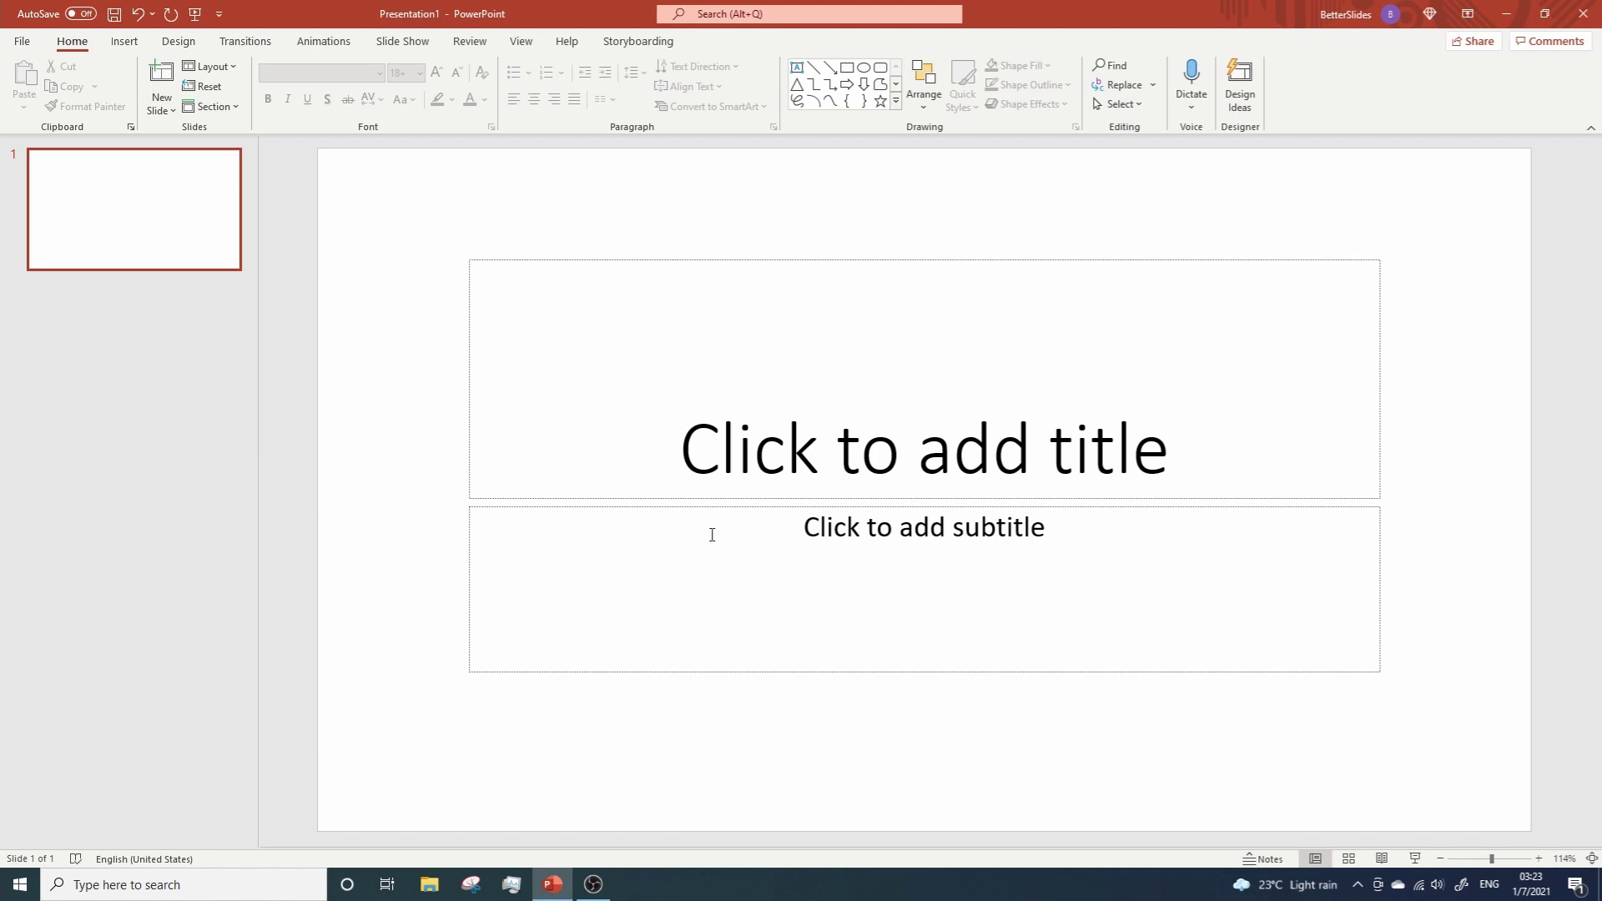
Step: Delete both placeholders and draw a thin vertical rectangle near the slide centre
{"action": "left_click_drag", "start_coordinate": [447, 246], "coordinate": [1429, 730]}
{"action": "key", "text": "Delete"}
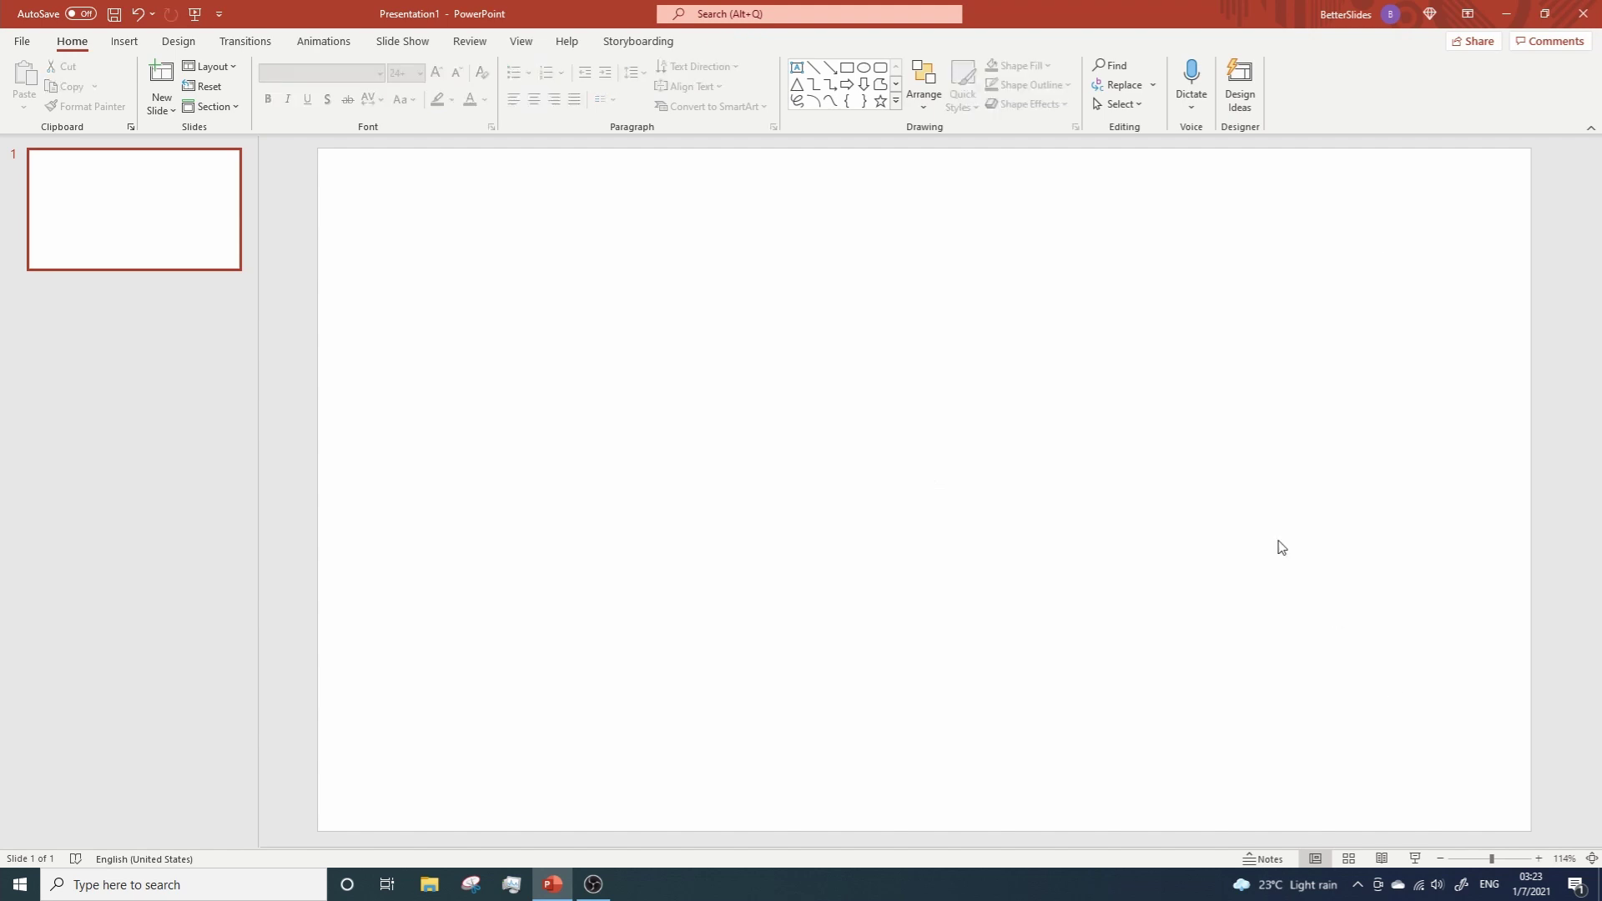
{"action": "left_click", "coordinate": [851, 69]}
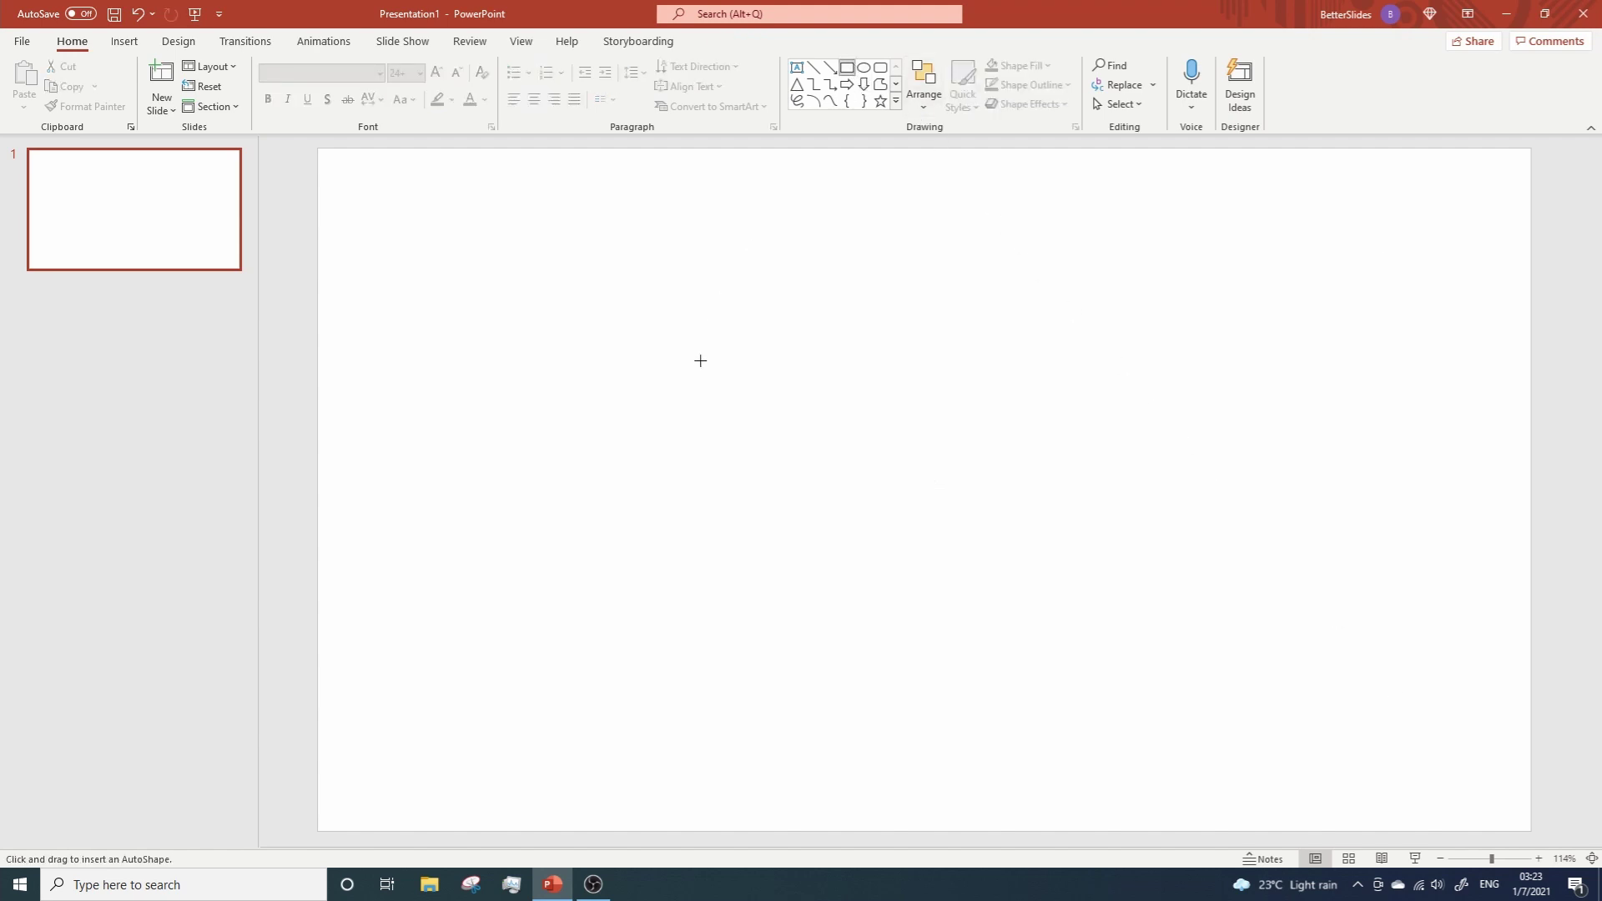
{"action": "left_click_drag", "start_coordinate": [720, 410], "coordinate": [714, 529]}
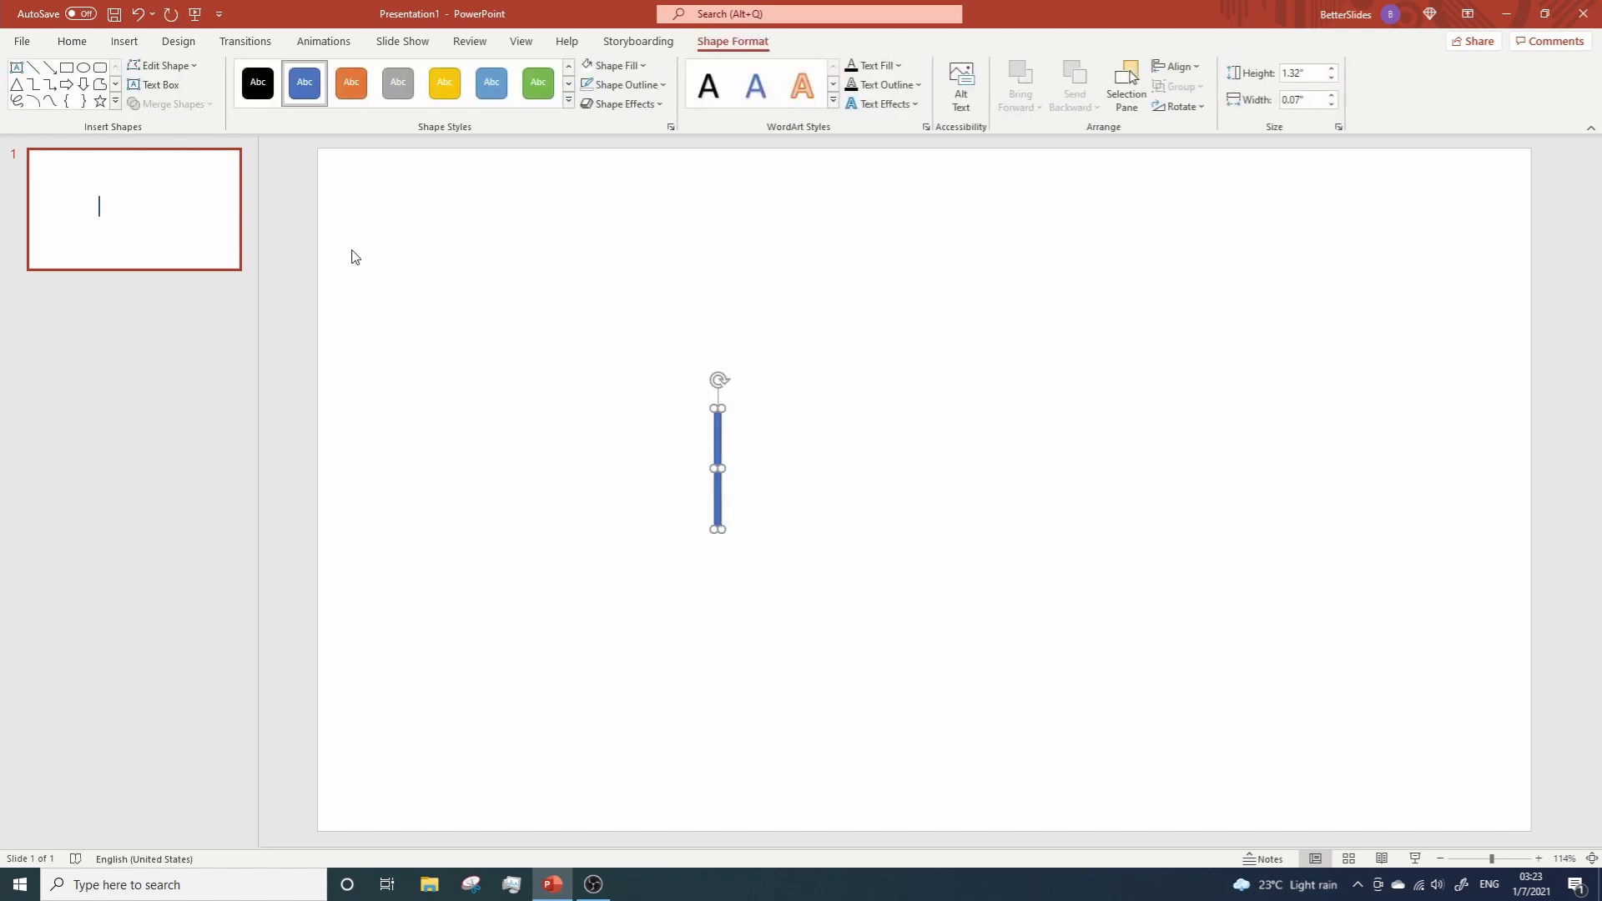
Step: Add a text box to the right of the bar reading 'THIS IS THE TITLE'
{"action": "left_click", "coordinate": [134, 41]}
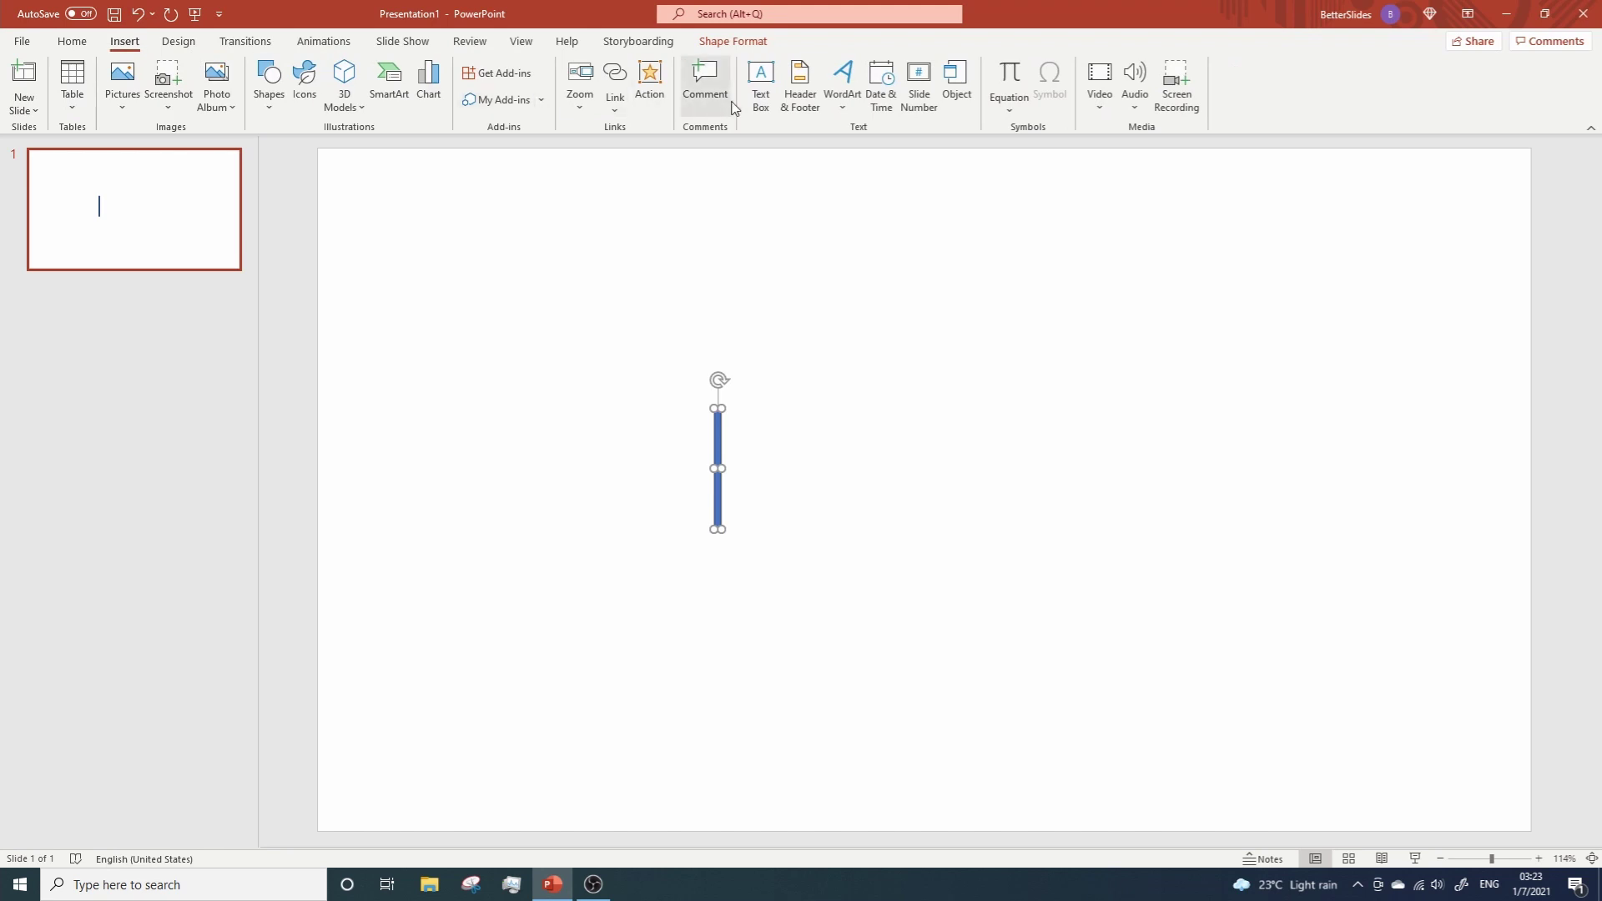
{"action": "left_click", "coordinate": [760, 84]}
{"action": "left_click_drag", "start_coordinate": [736, 425], "coordinate": [1090, 505]}
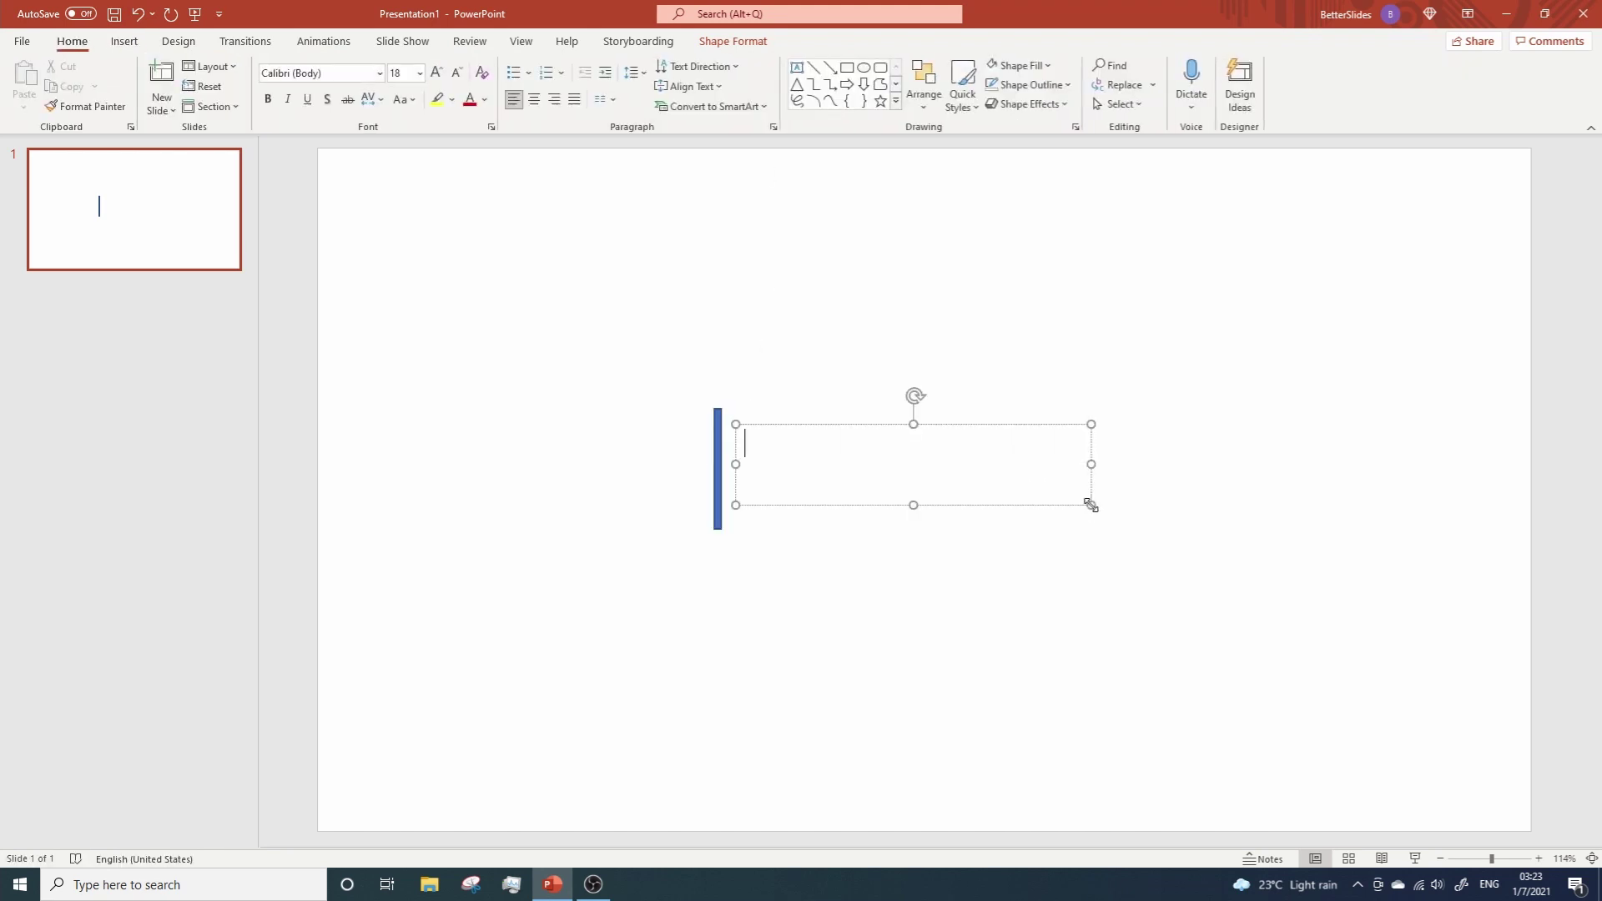
{"action": "type", "text": "THIS "}
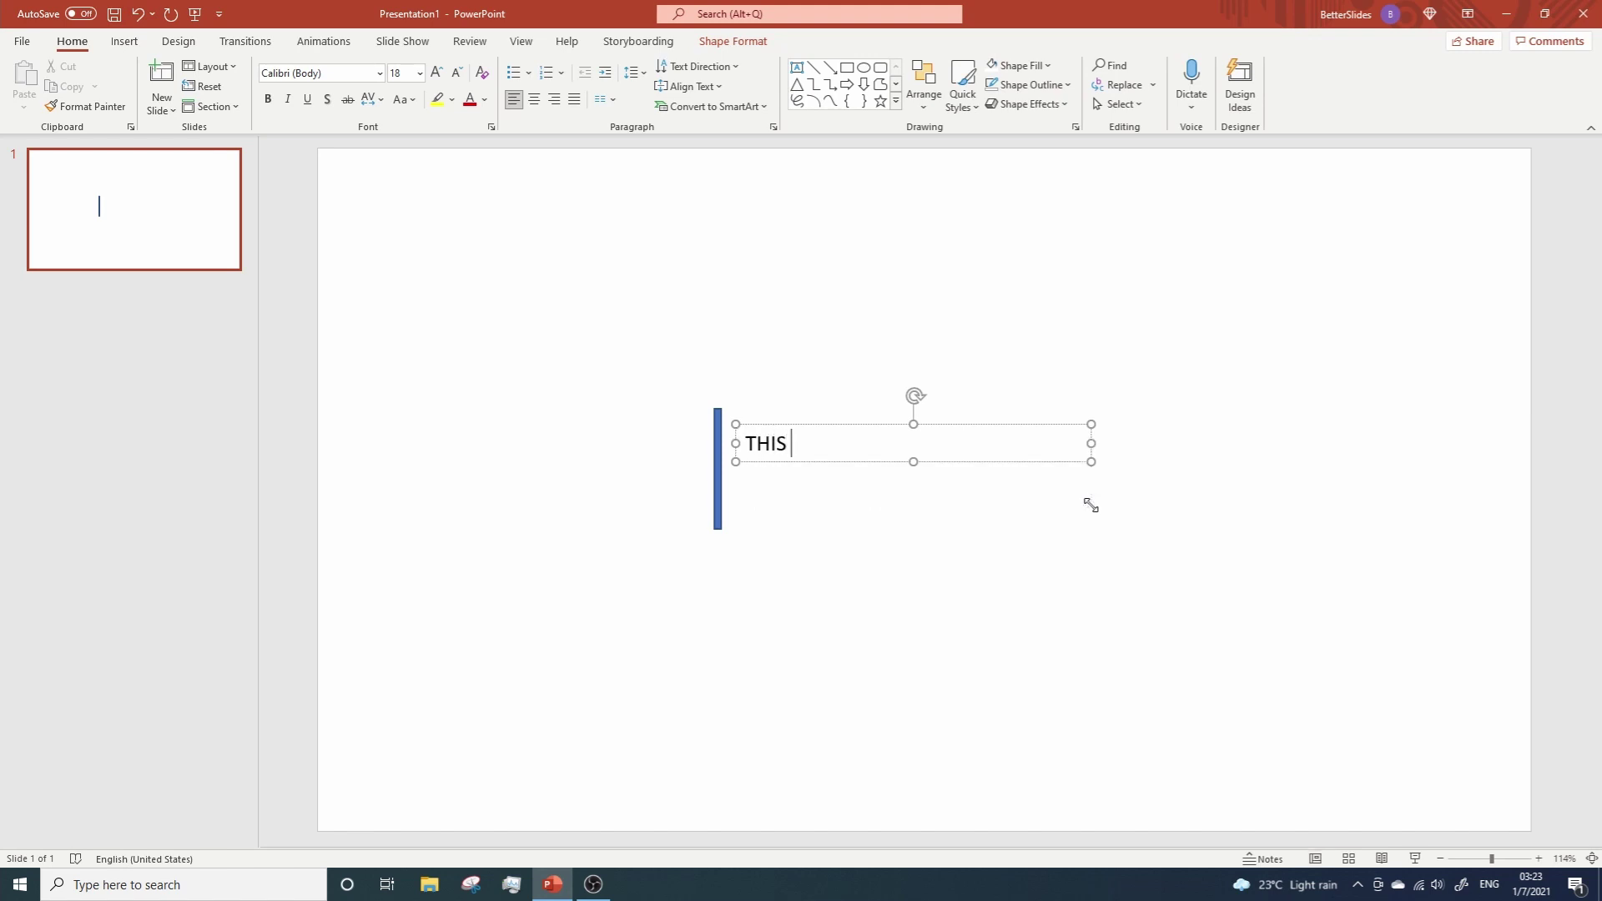
{"action": "type", "text": "IS THE TITLE"}
Step: Set the title's font to Franklin Gothic Medium at 28 pt
{"action": "left_click", "coordinate": [878, 462]}
{"action": "left_click", "coordinate": [328, 75]}
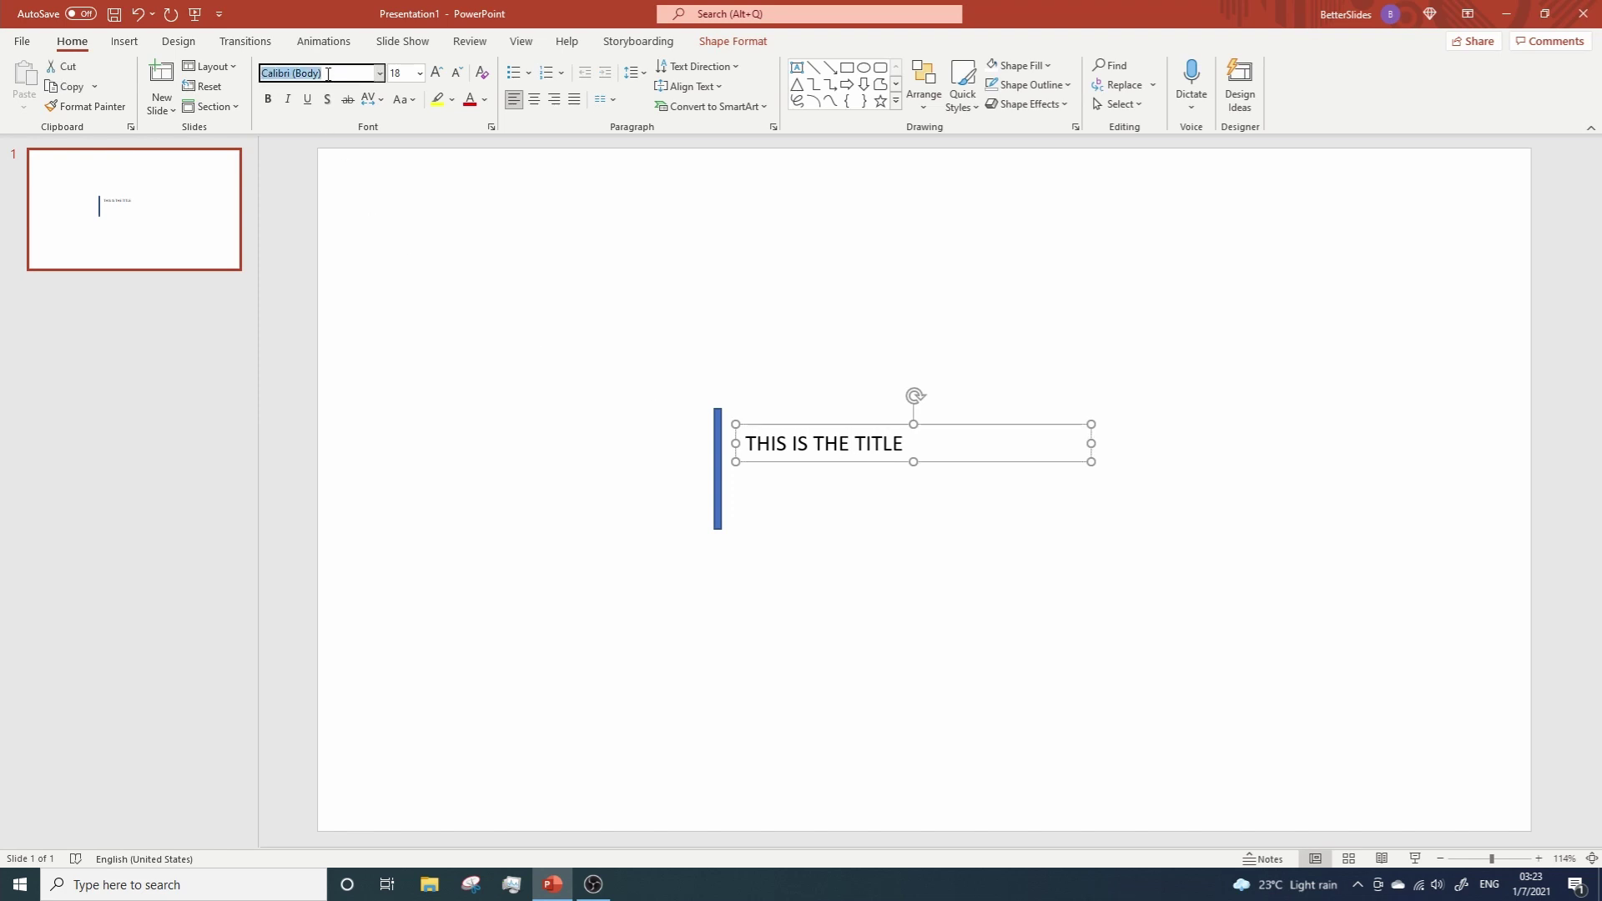
{"action": "type", "text": "Franklin Gothic Medium"}
{"action": "key", "text": "Return"}
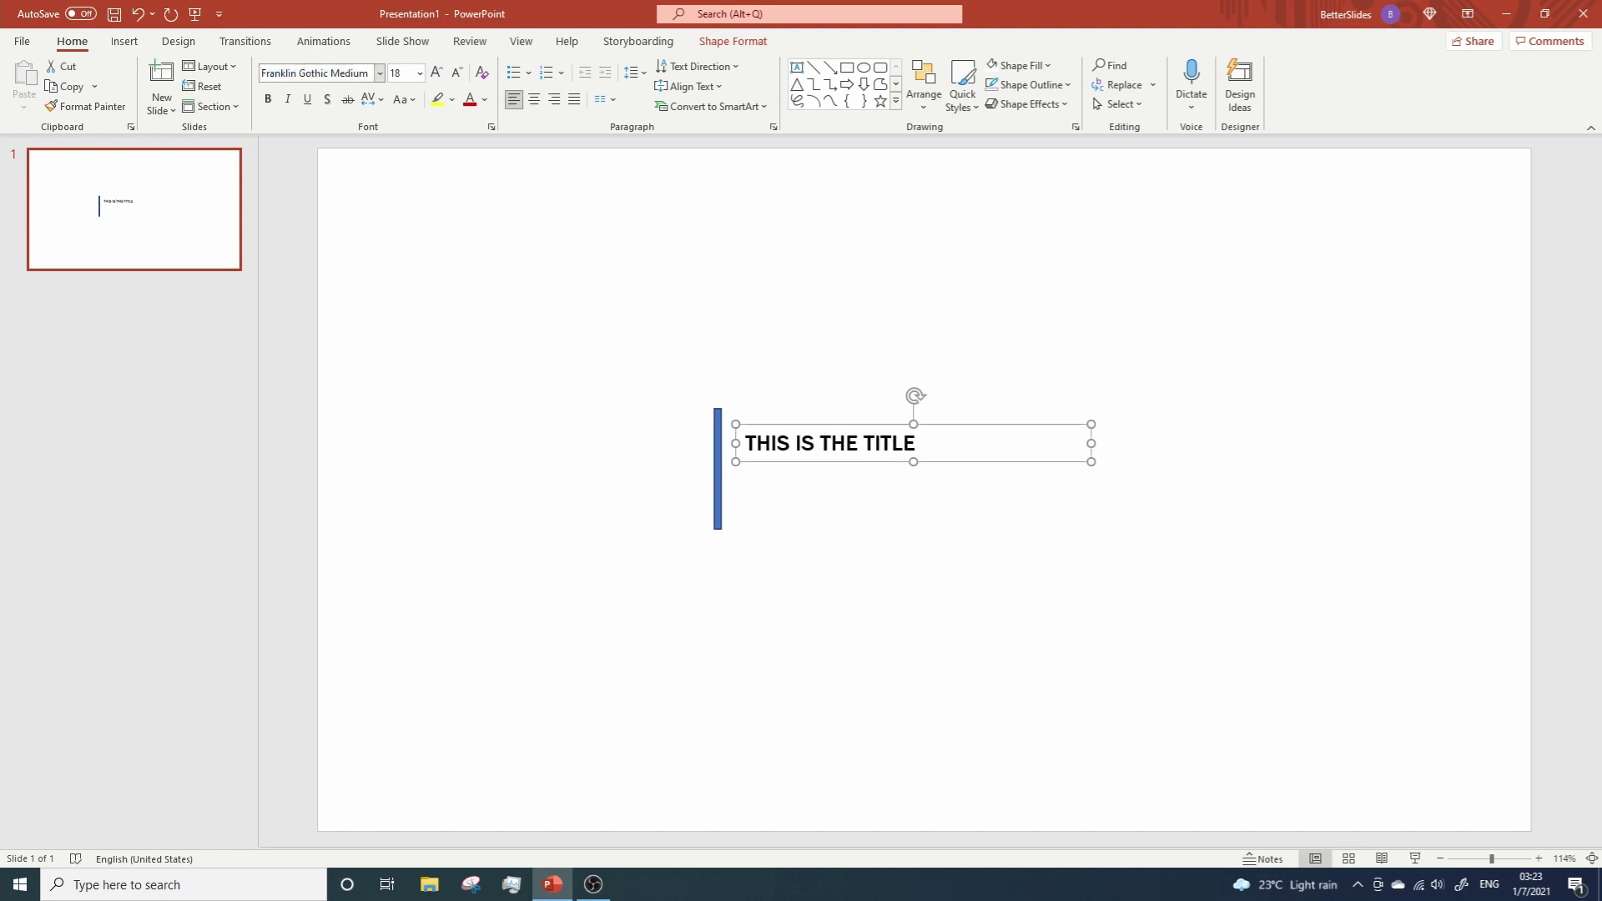
{"action": "left_click", "coordinate": [397, 73]}
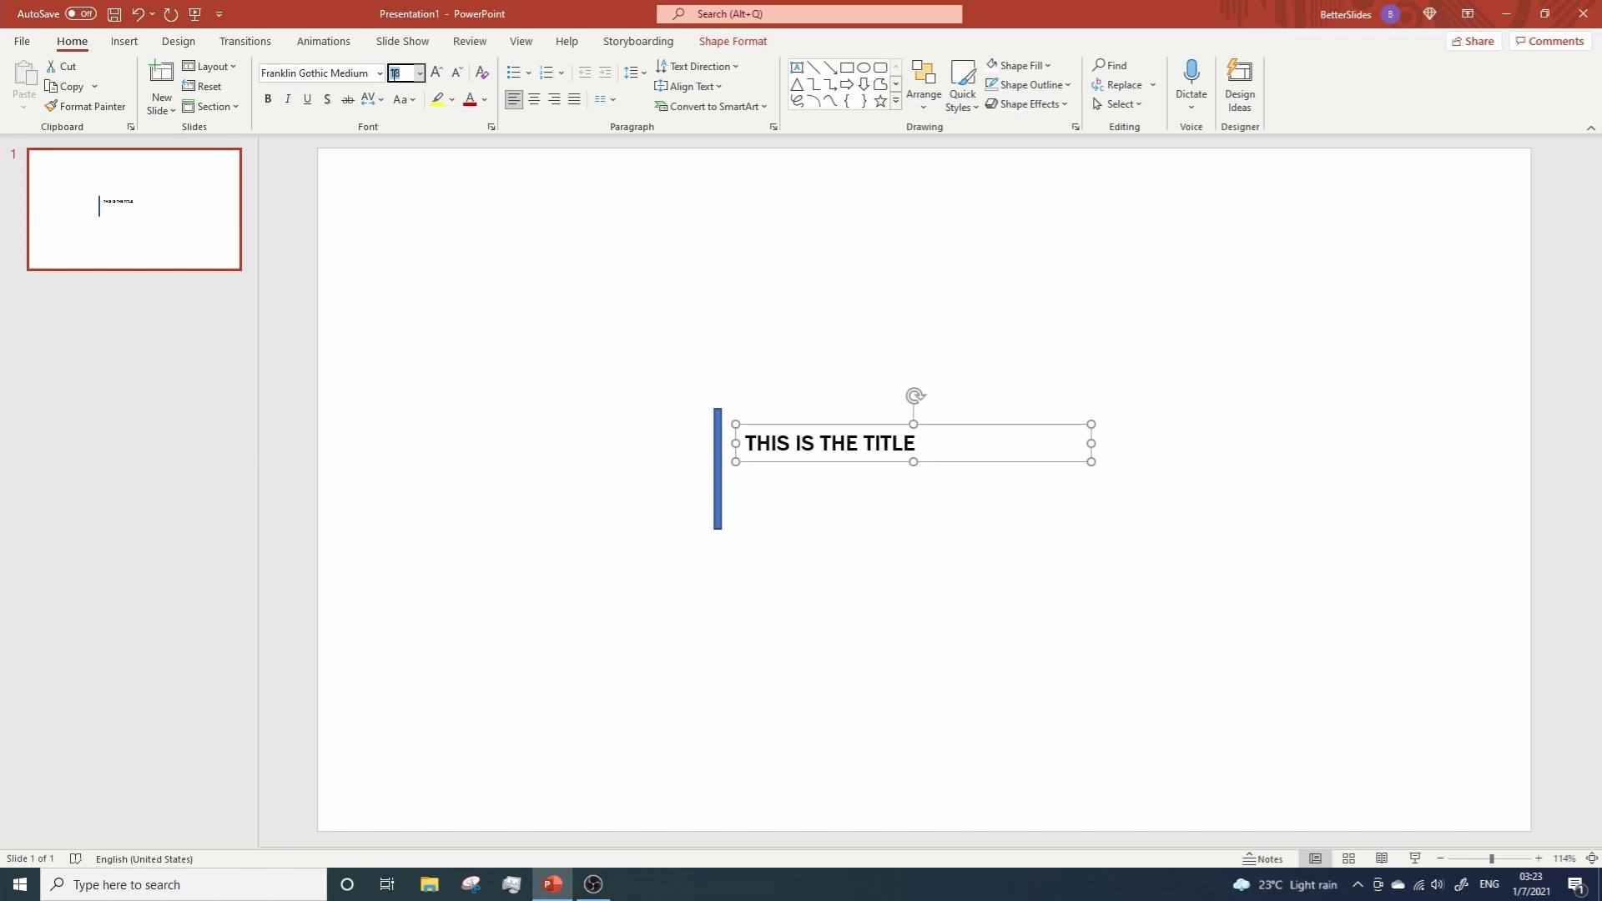
{"action": "type", "text": "28"}
{"action": "key", "text": "Return"}
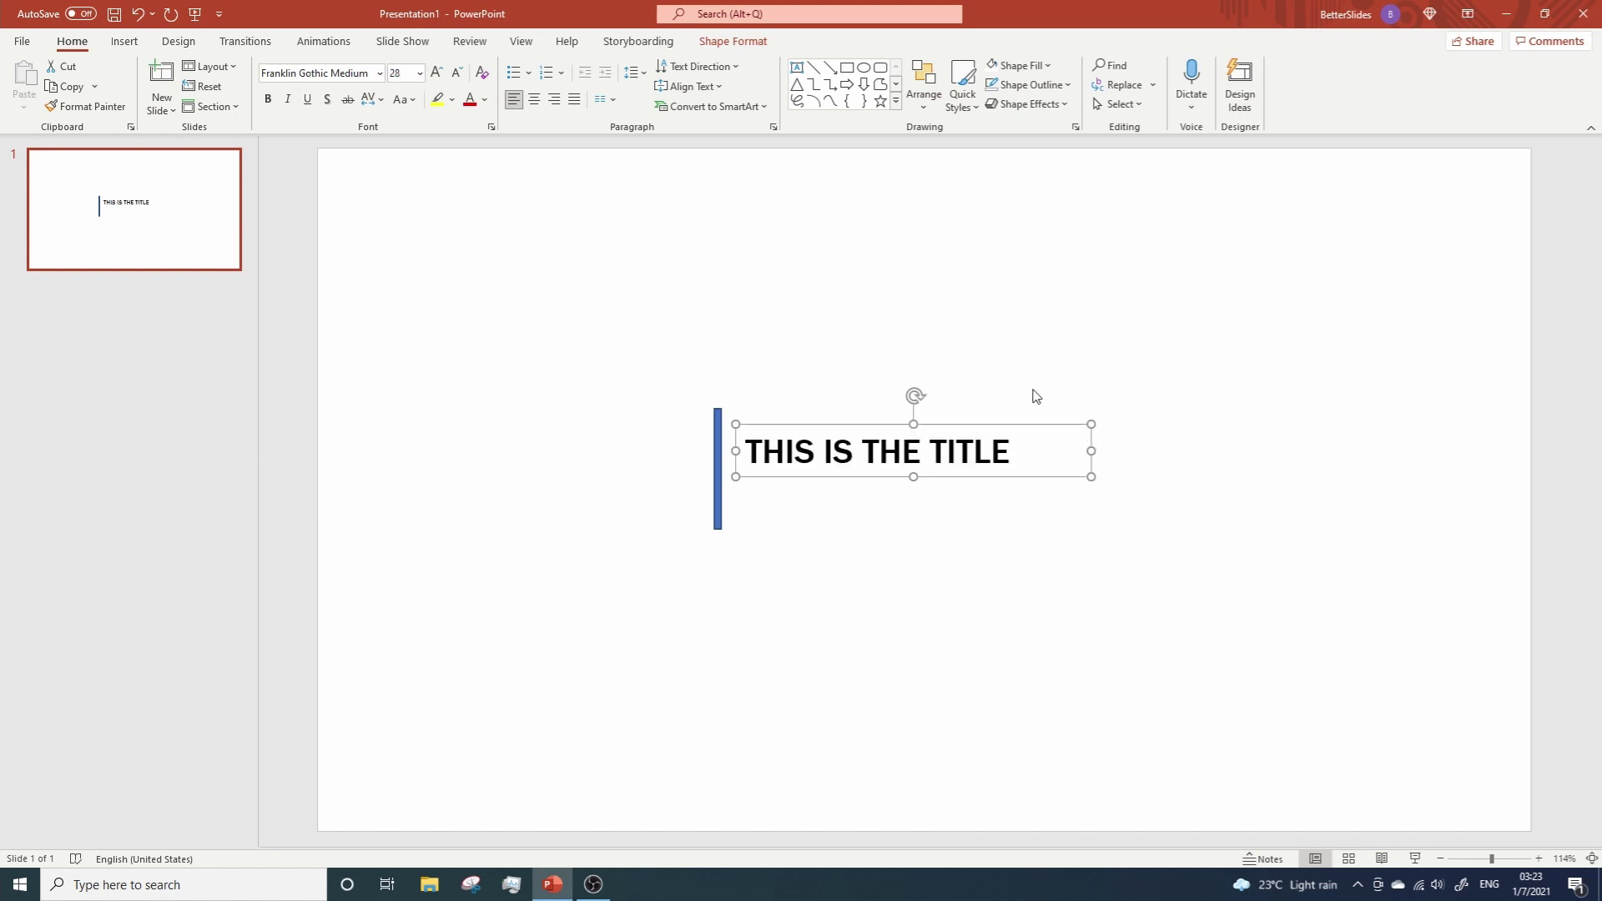
Step: Narrow the title's text box and Align Middle it with the blue bar
{"action": "left_click_drag", "start_coordinate": [1088, 450], "coordinate": [1025, 454]}
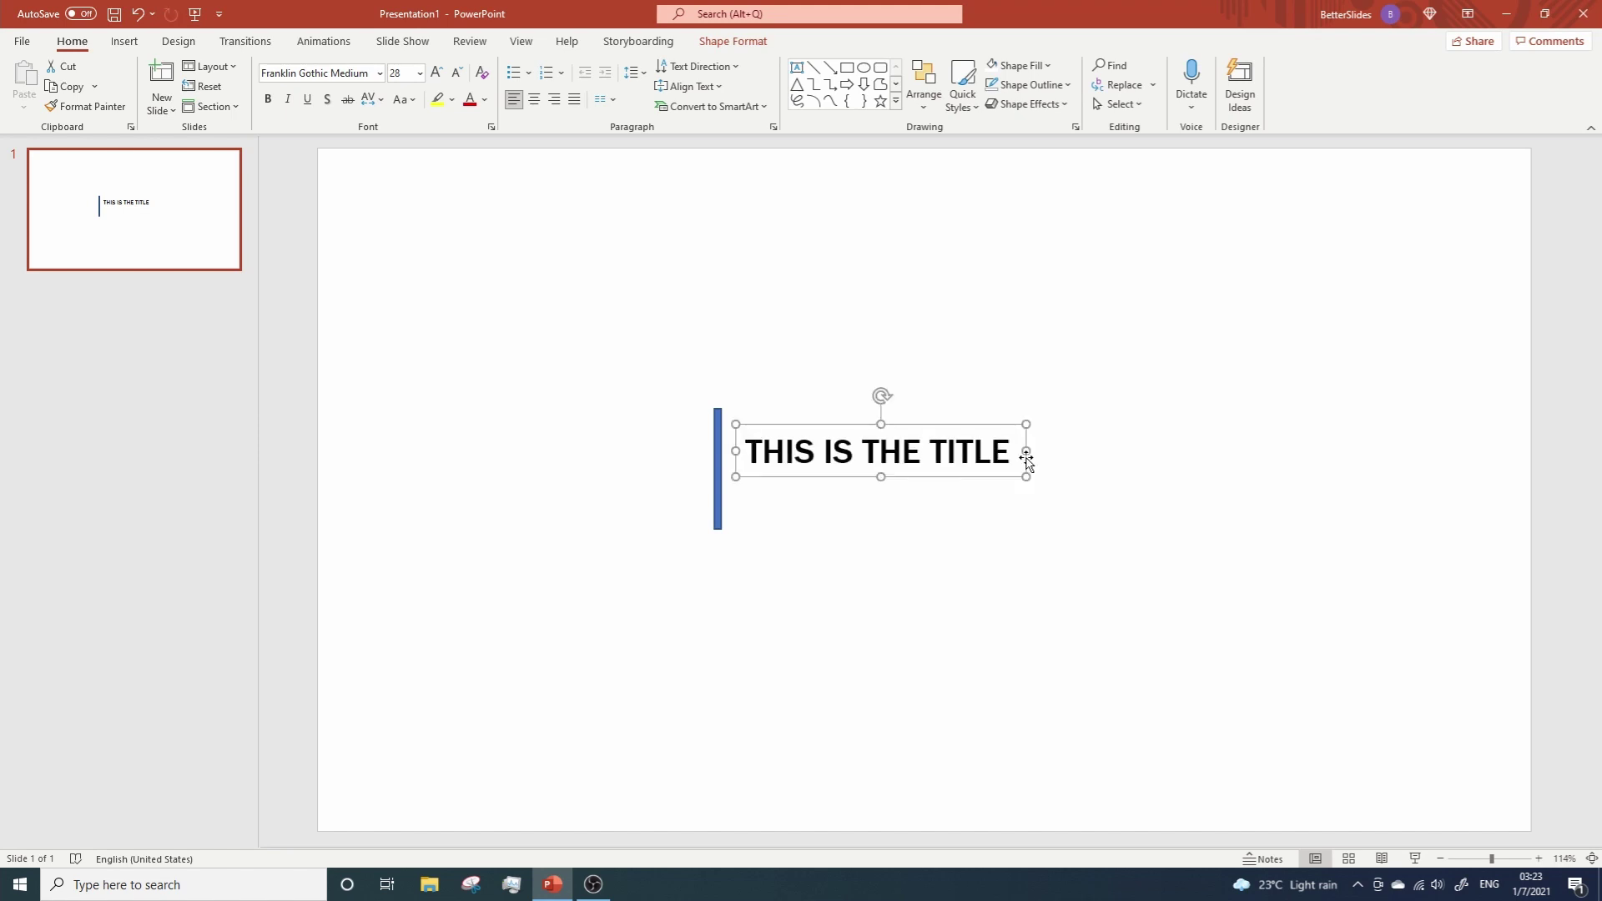
{"action": "left_click", "coordinate": [718, 496], "text": "shift"}
{"action": "left_click", "coordinate": [924, 107]}
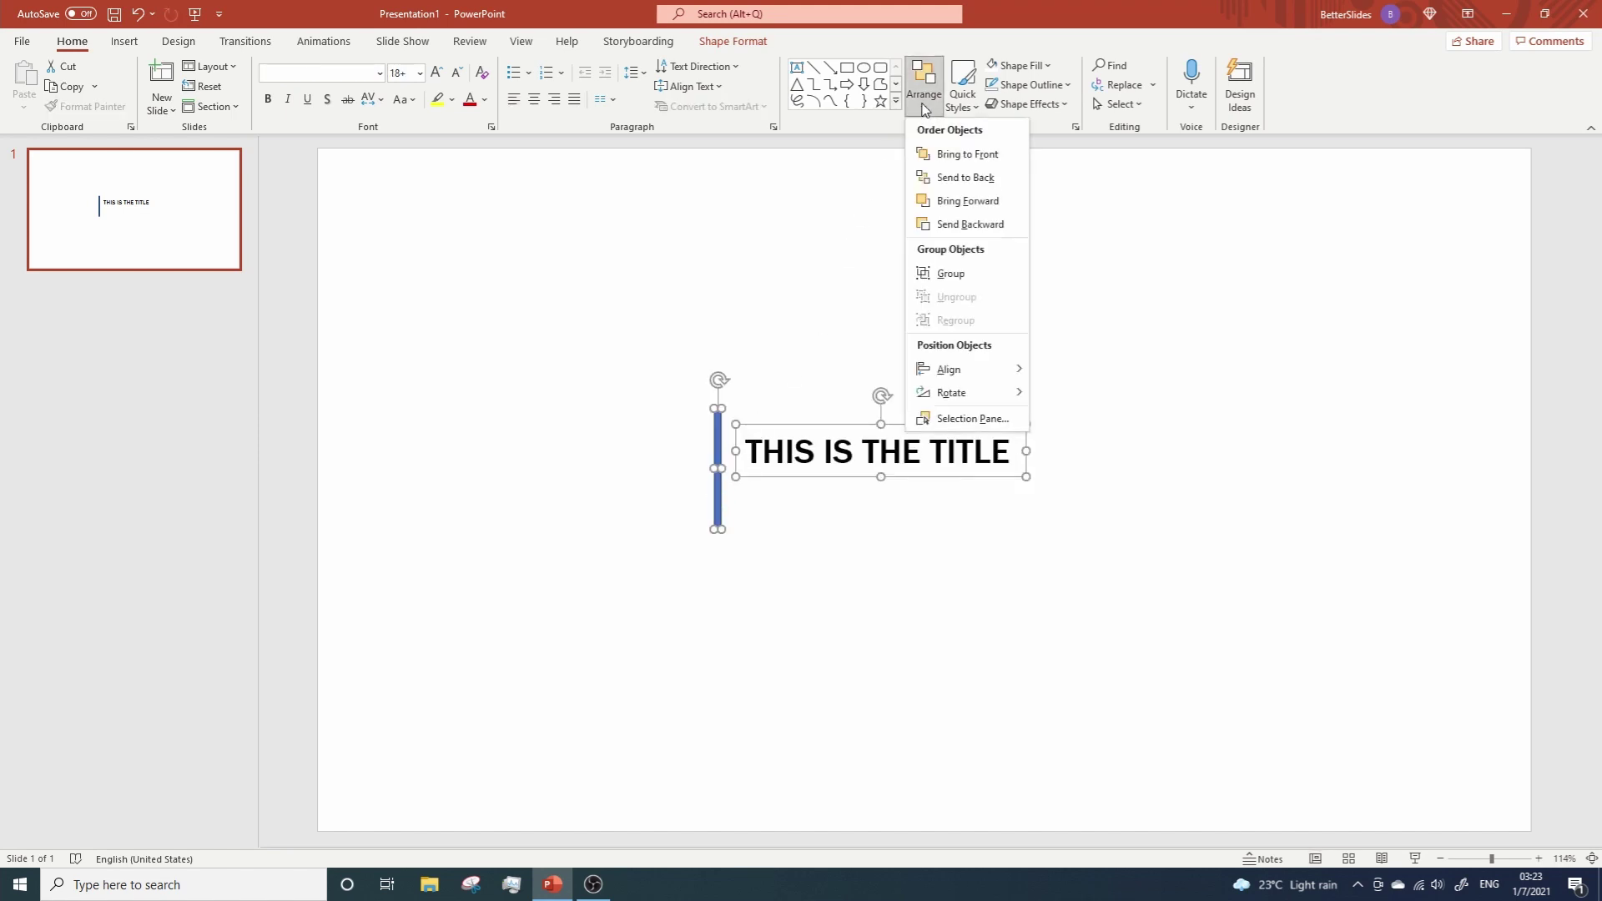
{"action": "mouse_move", "coordinate": [966, 372]}
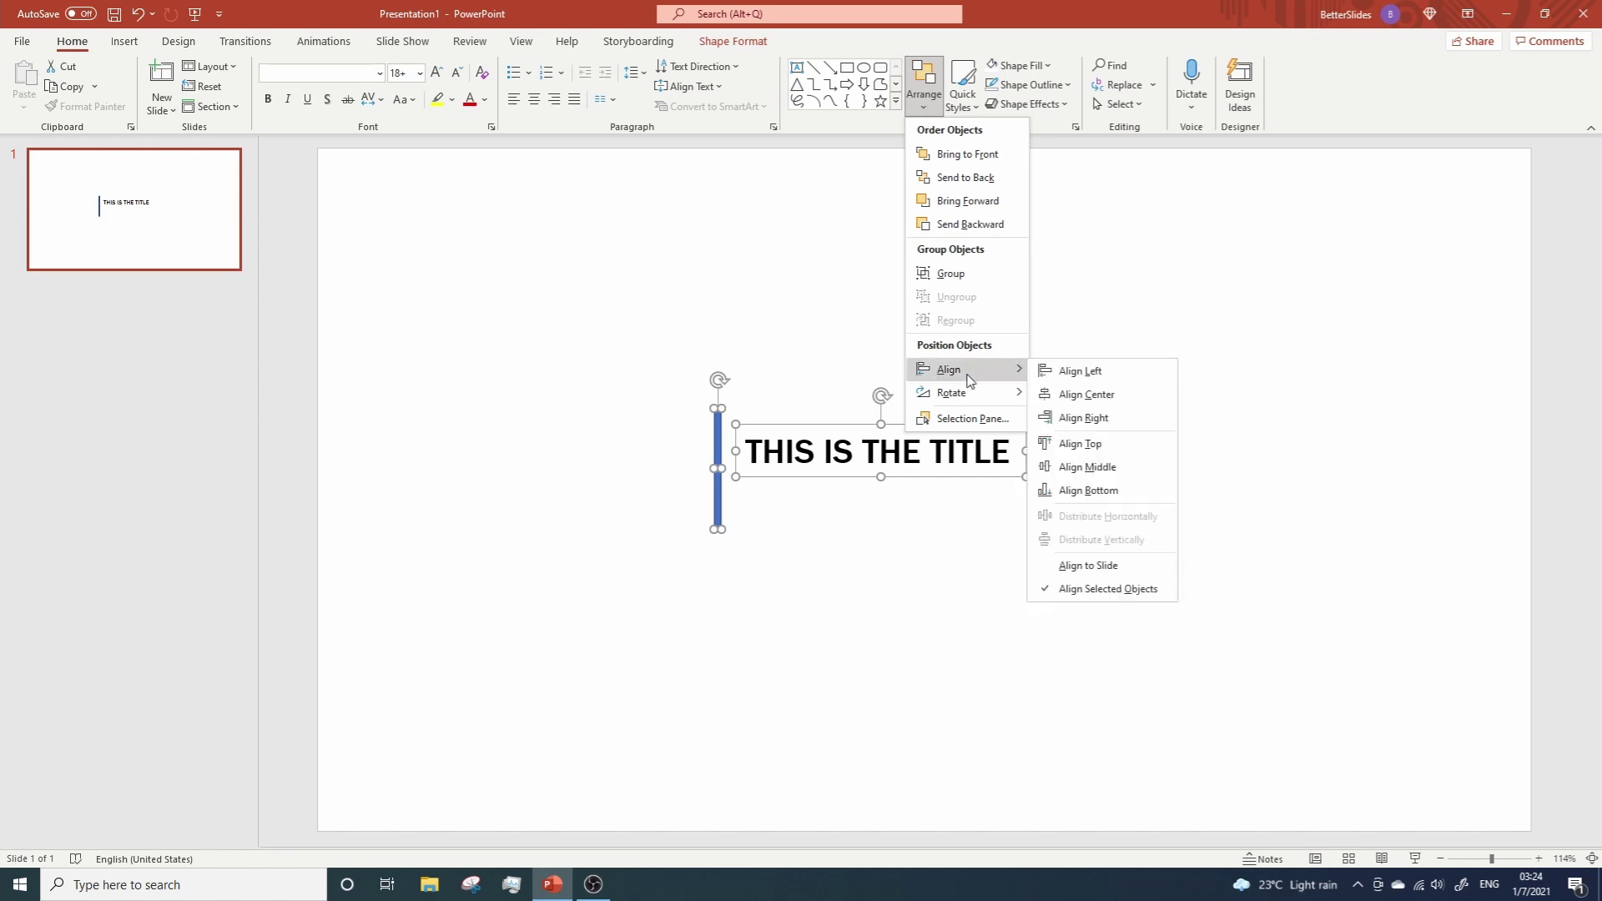
{"action": "left_click", "coordinate": [1097, 469]}
{"action": "left_click", "coordinate": [709, 567]}
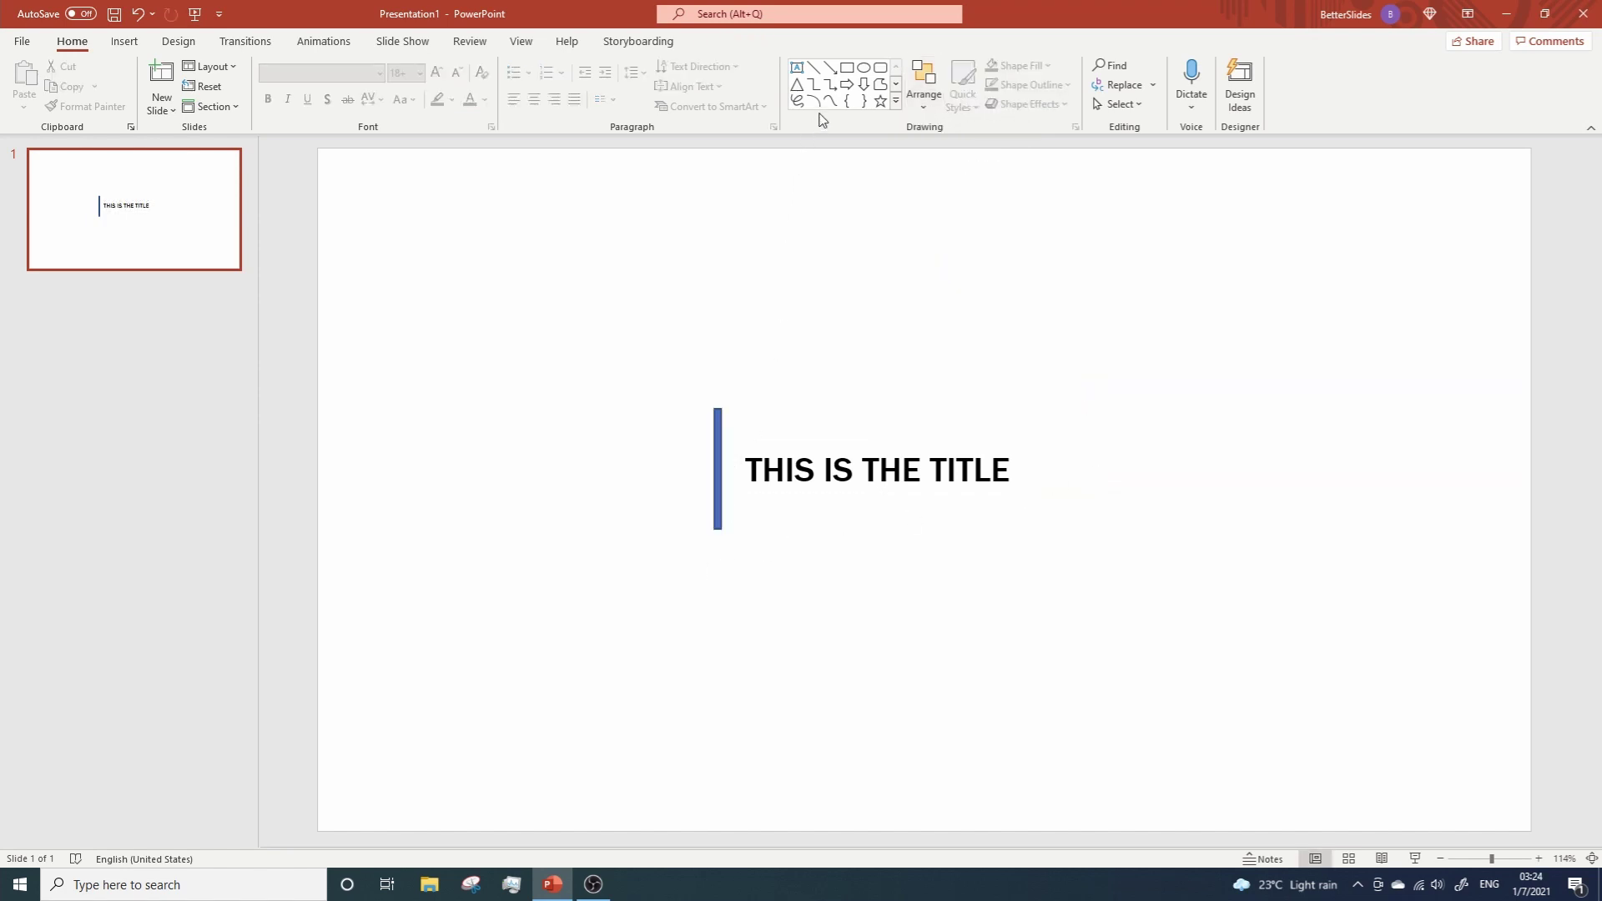
Step: Draw a bar-height rectangle over the title, then nudge it left until it meets the bar
{"action": "left_click", "coordinate": [847, 67]}
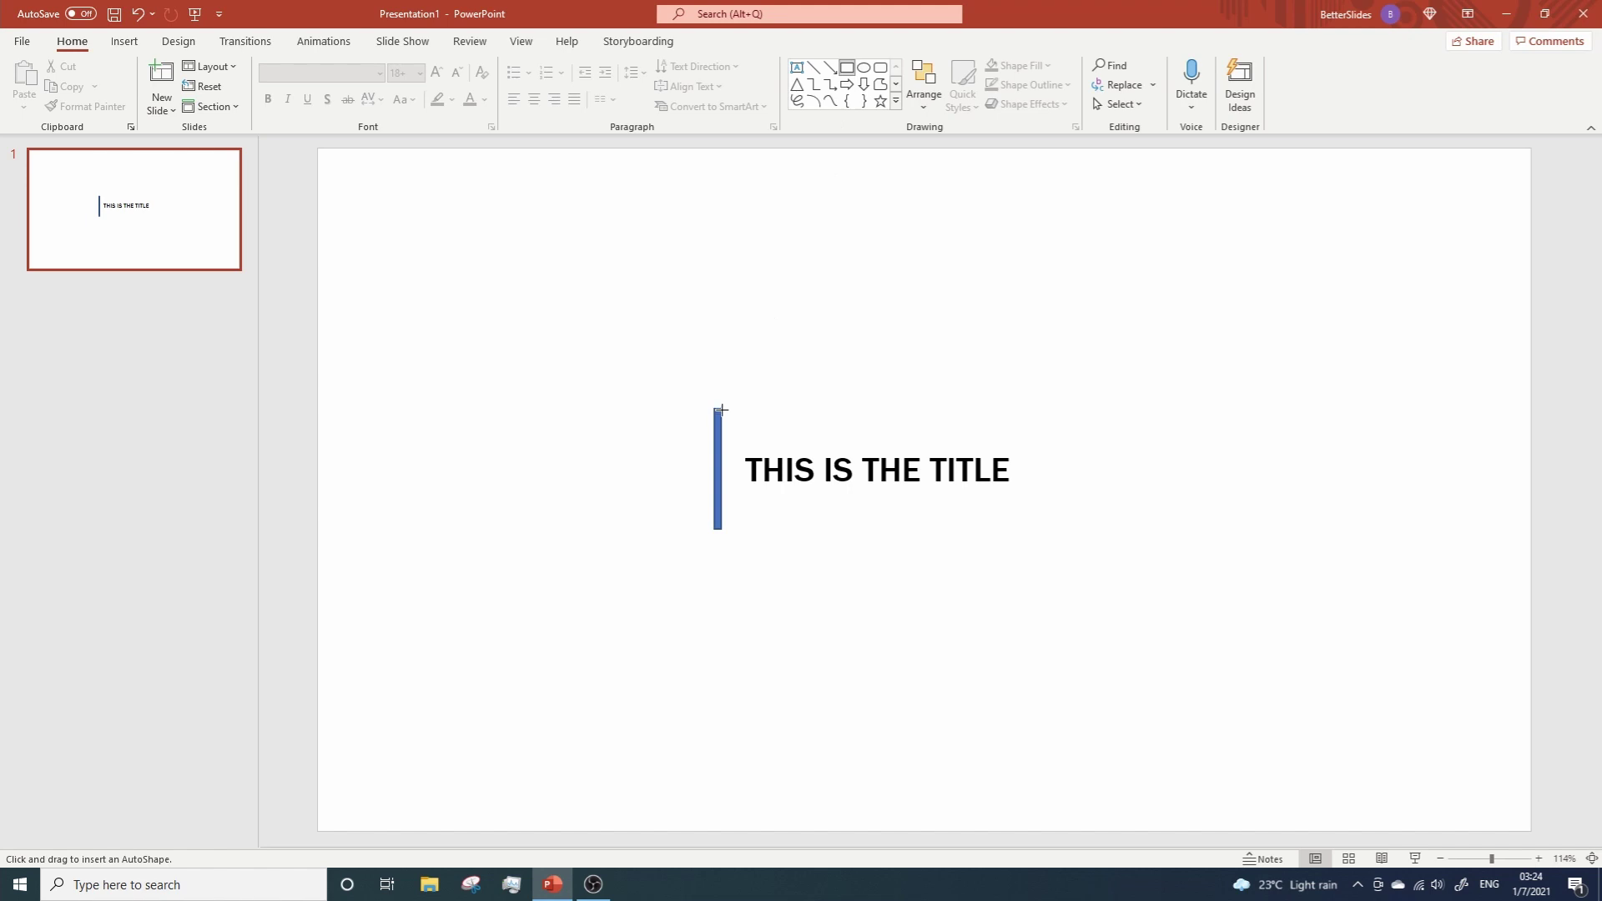
{"action": "left_click_drag", "start_coordinate": [722, 408], "coordinate": [1028, 529]}
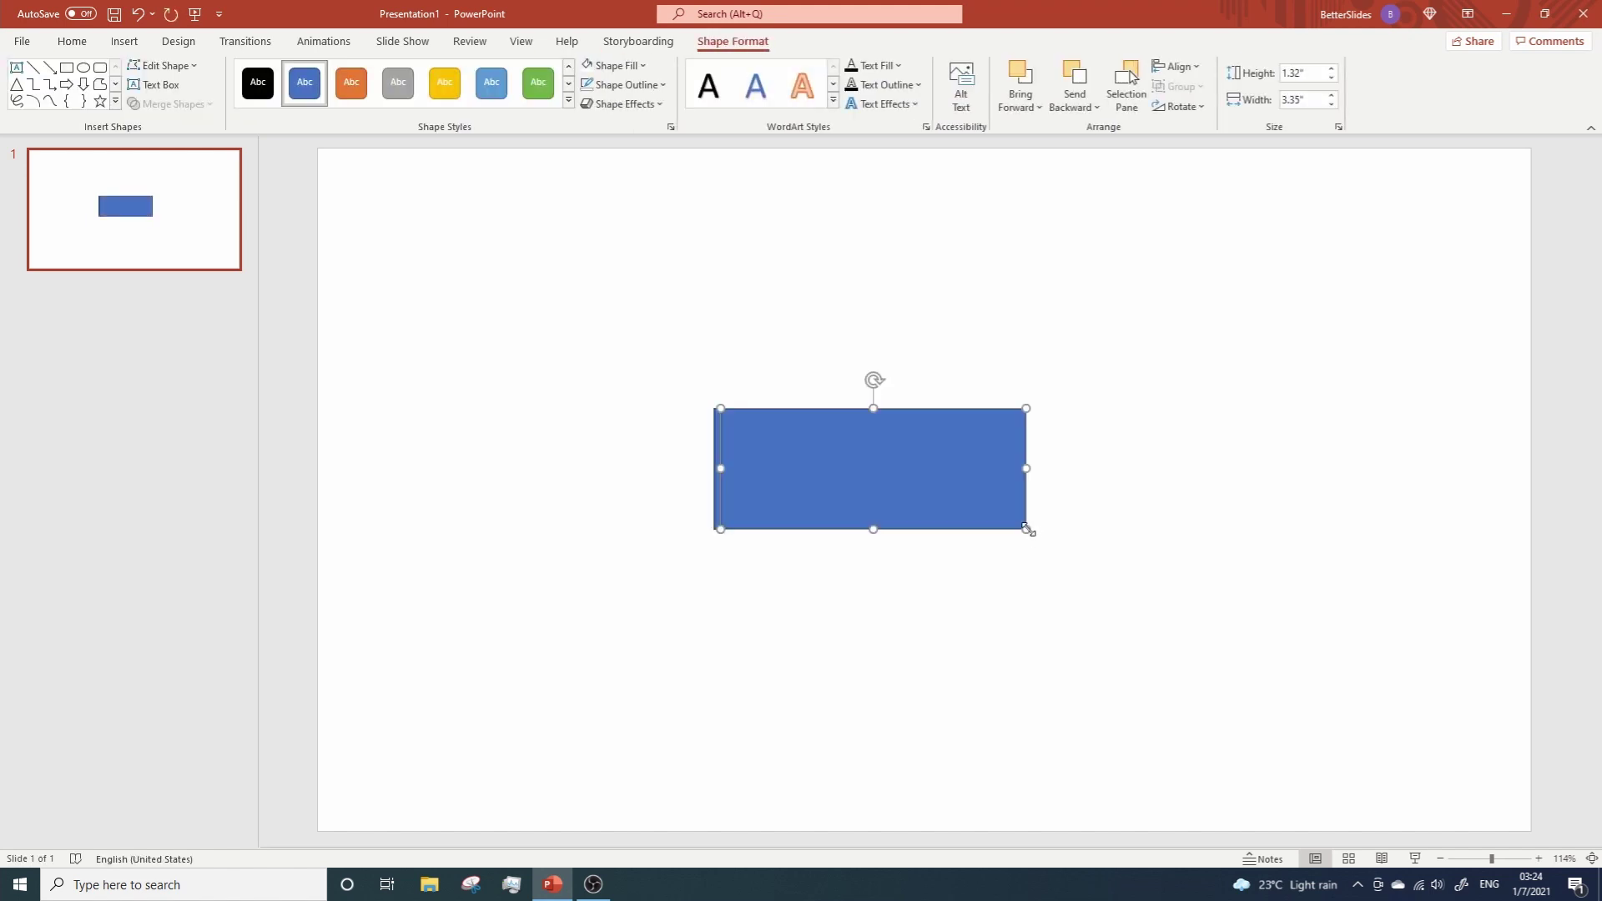
{"action": "key", "text": "Left"}
{"action": "key", "text": "Left"}
{"action": "key", "text": "Left"}
{"action": "key", "text": "Left"}
{"action": "key", "text": "Left"}
{"action": "key", "text": "Left"}
{"action": "key", "text": "Left"}
{"action": "key", "text": "Left"}
{"action": "key", "text": "Left"}
{"action": "key", "text": "Left"}
{"action": "key", "text": "Left"}
{"action": "key", "text": "Left"}
{"action": "key", "text": "Left"}
{"action": "key", "text": "Left"}
{"action": "key", "text": "Left"}
{"action": "key", "text": "Left"}
{"action": "key", "text": "Left"}
{"action": "key", "text": "Left"}
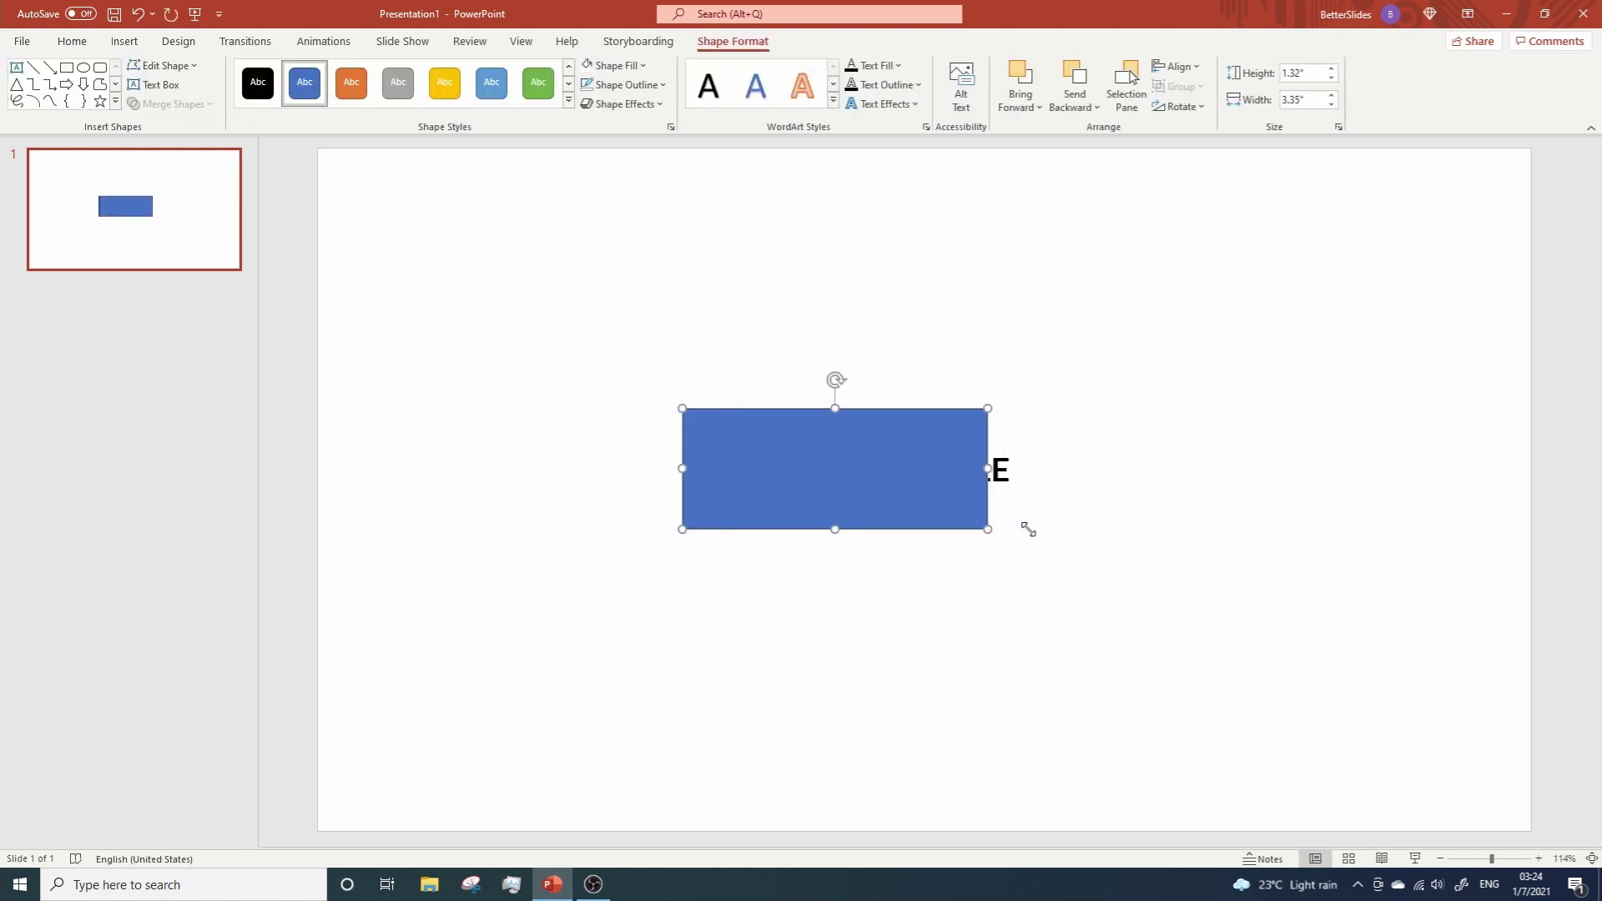
{"action": "key", "text": "Left"}
{"action": "key", "text": "Left"}
{"action": "key", "text": "Left"}
{"action": "key", "text": "Left"}
{"action": "key", "text": "Left"}
{"action": "key", "text": "Left"}
{"action": "key", "text": "Left"}
{"action": "key", "text": "Left"}
{"action": "key", "text": "Left"}
{"action": "key", "text": "Left"}
{"action": "key", "text": "Left"}
{"action": "key", "text": "Left"}
{"action": "key", "text": "Left"}
{"action": "key", "text": "Left"}
{"action": "key", "text": "Left"}
{"action": "key", "text": "Left"}
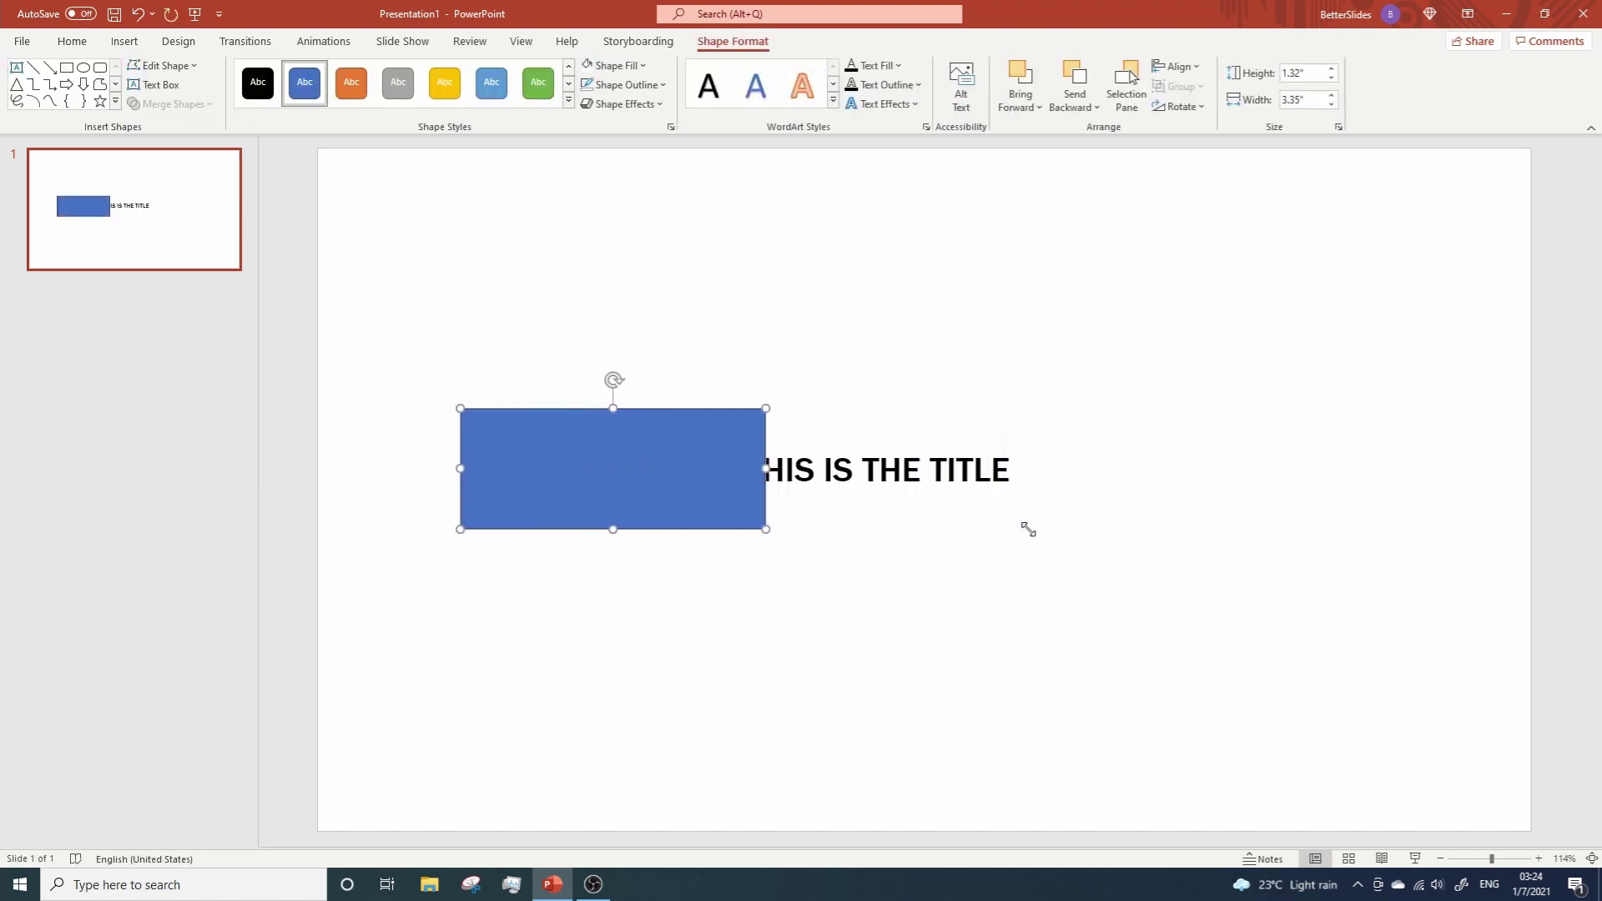
{"action": "key", "text": "Left"}
{"action": "key", "text": "Left"}
{"action": "key", "text": "Left"}
{"action": "key", "text": "Left"}
{"action": "key", "text": "Left"}
{"action": "key", "text": "Left"}
{"action": "key", "text": "Left"}
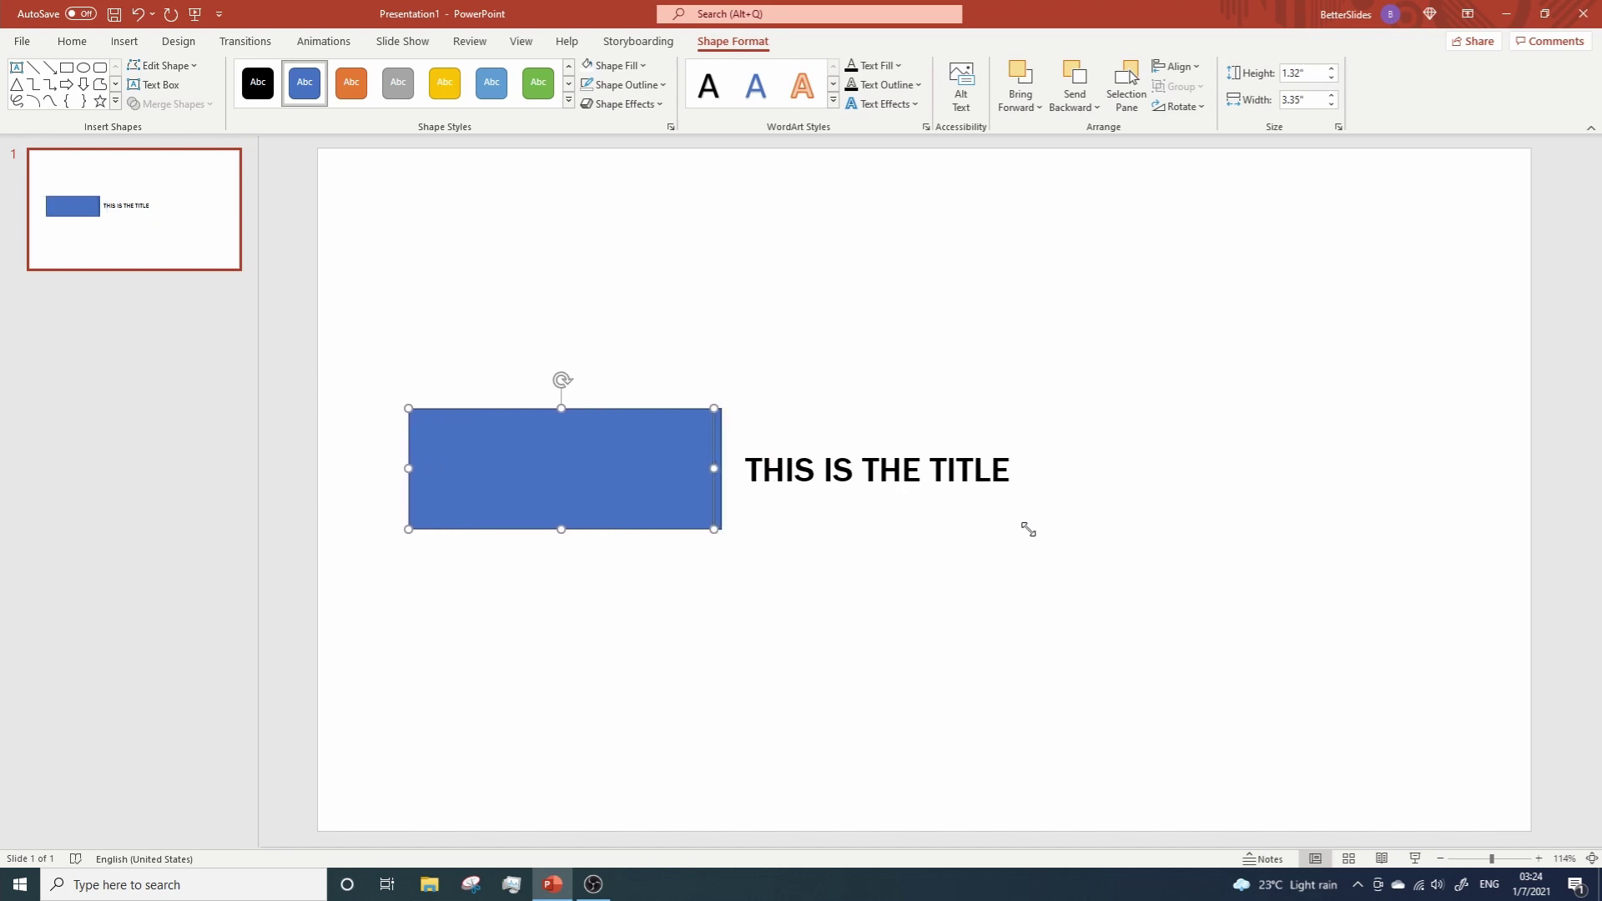
{"action": "key", "text": "ctrl+Right"}
Step: Change the rectangle's stacking order and fill the thin strip orange
{"action": "left_click", "coordinate": [559, 629]}
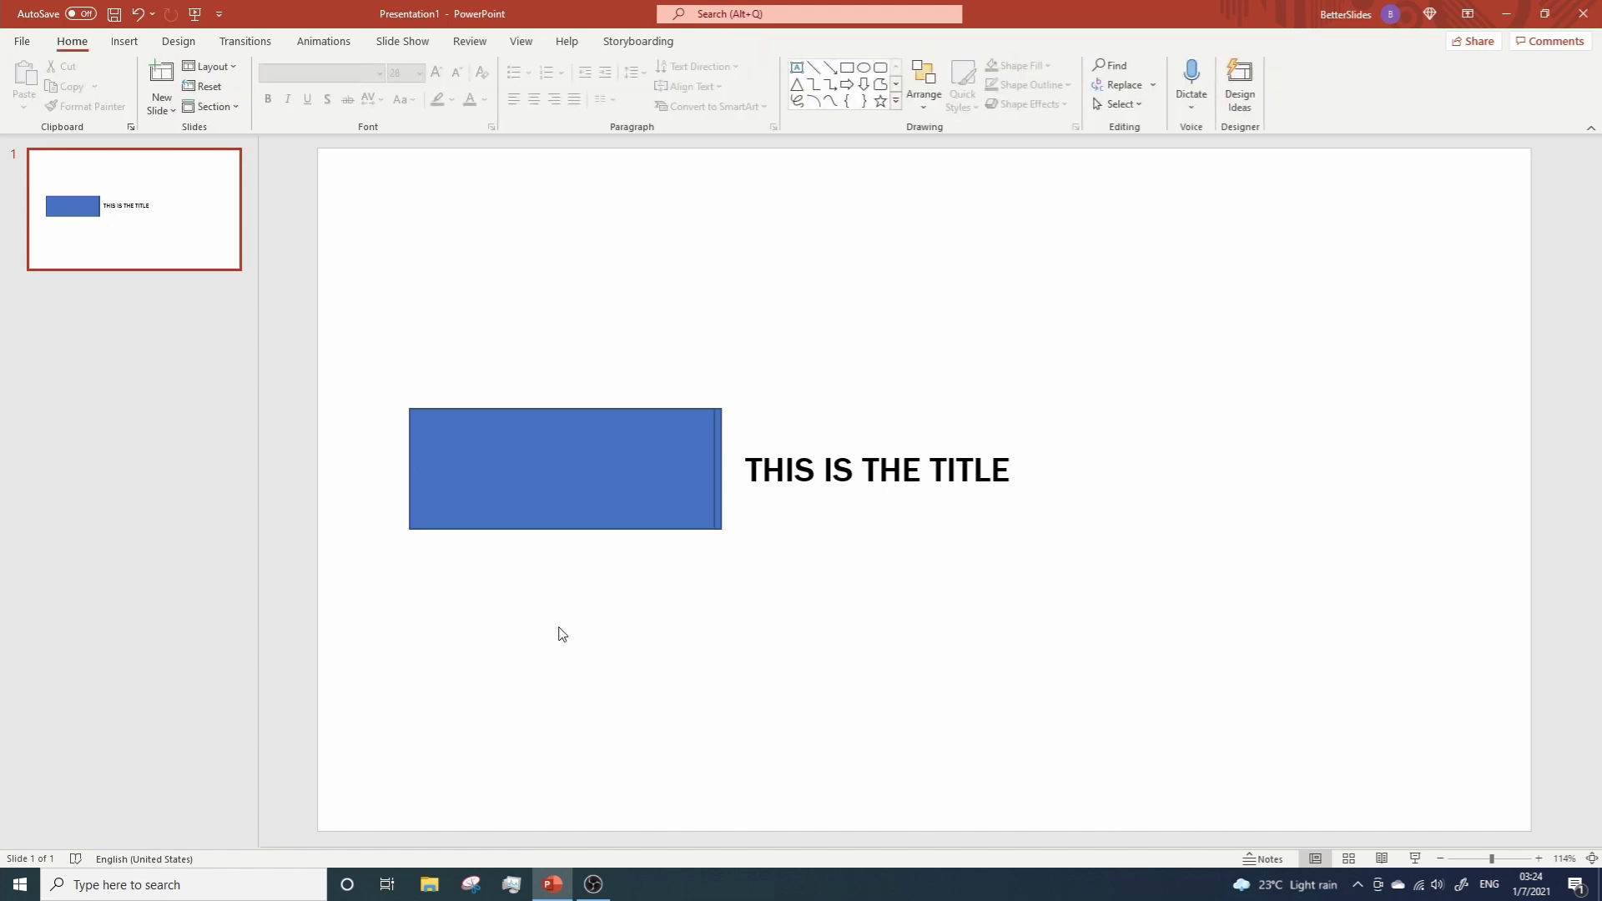
{"action": "right_click", "coordinate": [527, 462]}
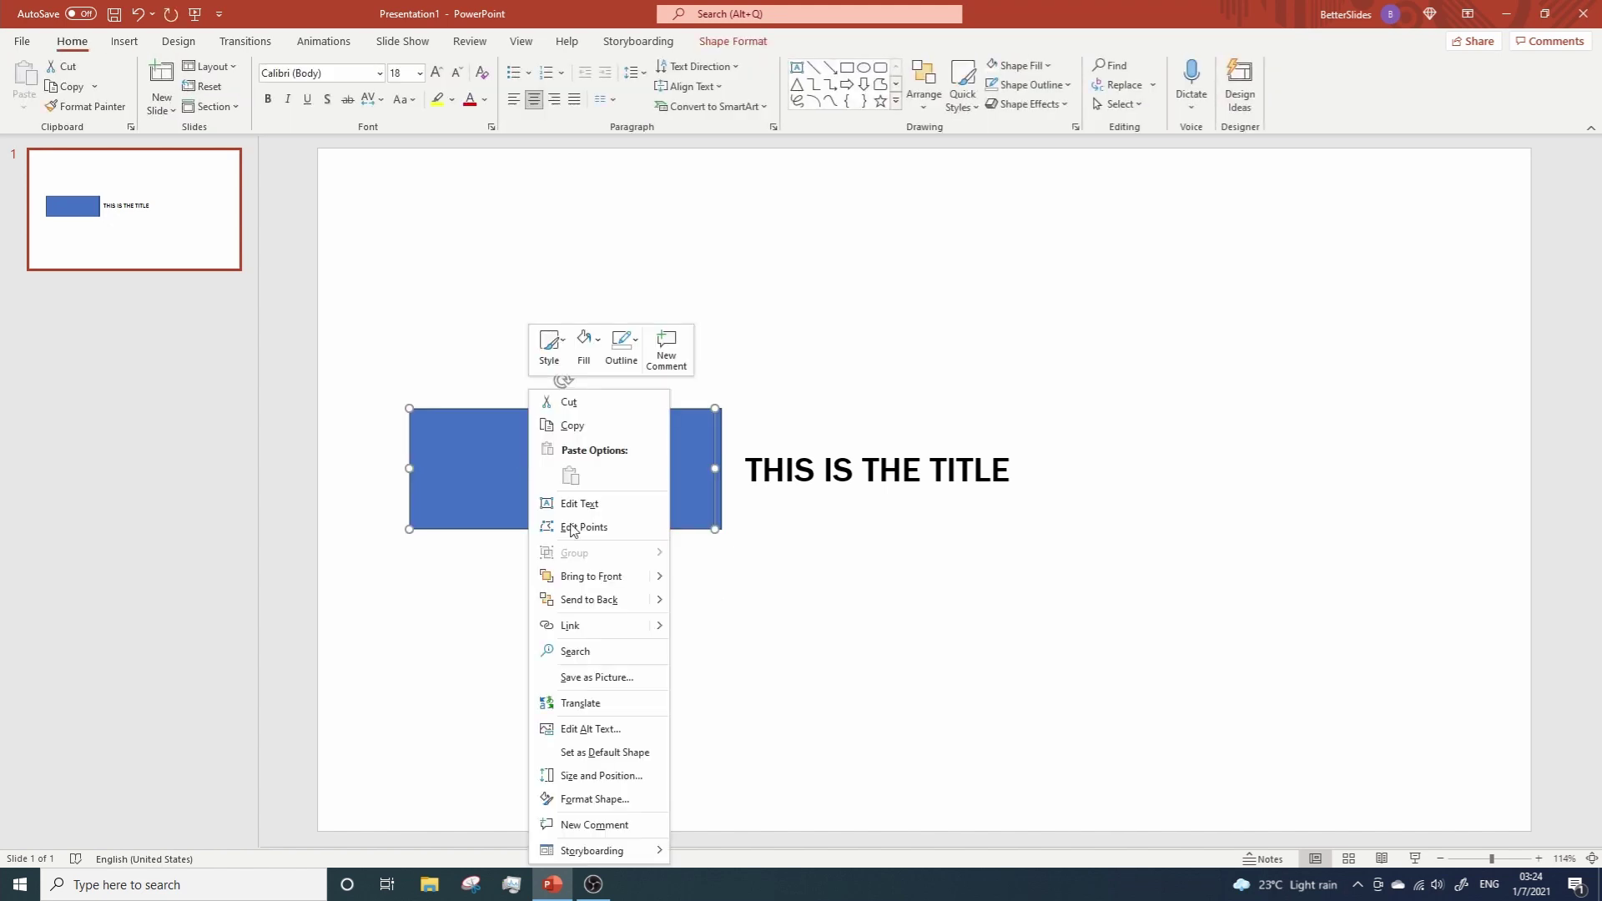
{"action": "left_click", "coordinate": [595, 600]}
{"action": "left_click", "coordinate": [708, 607]}
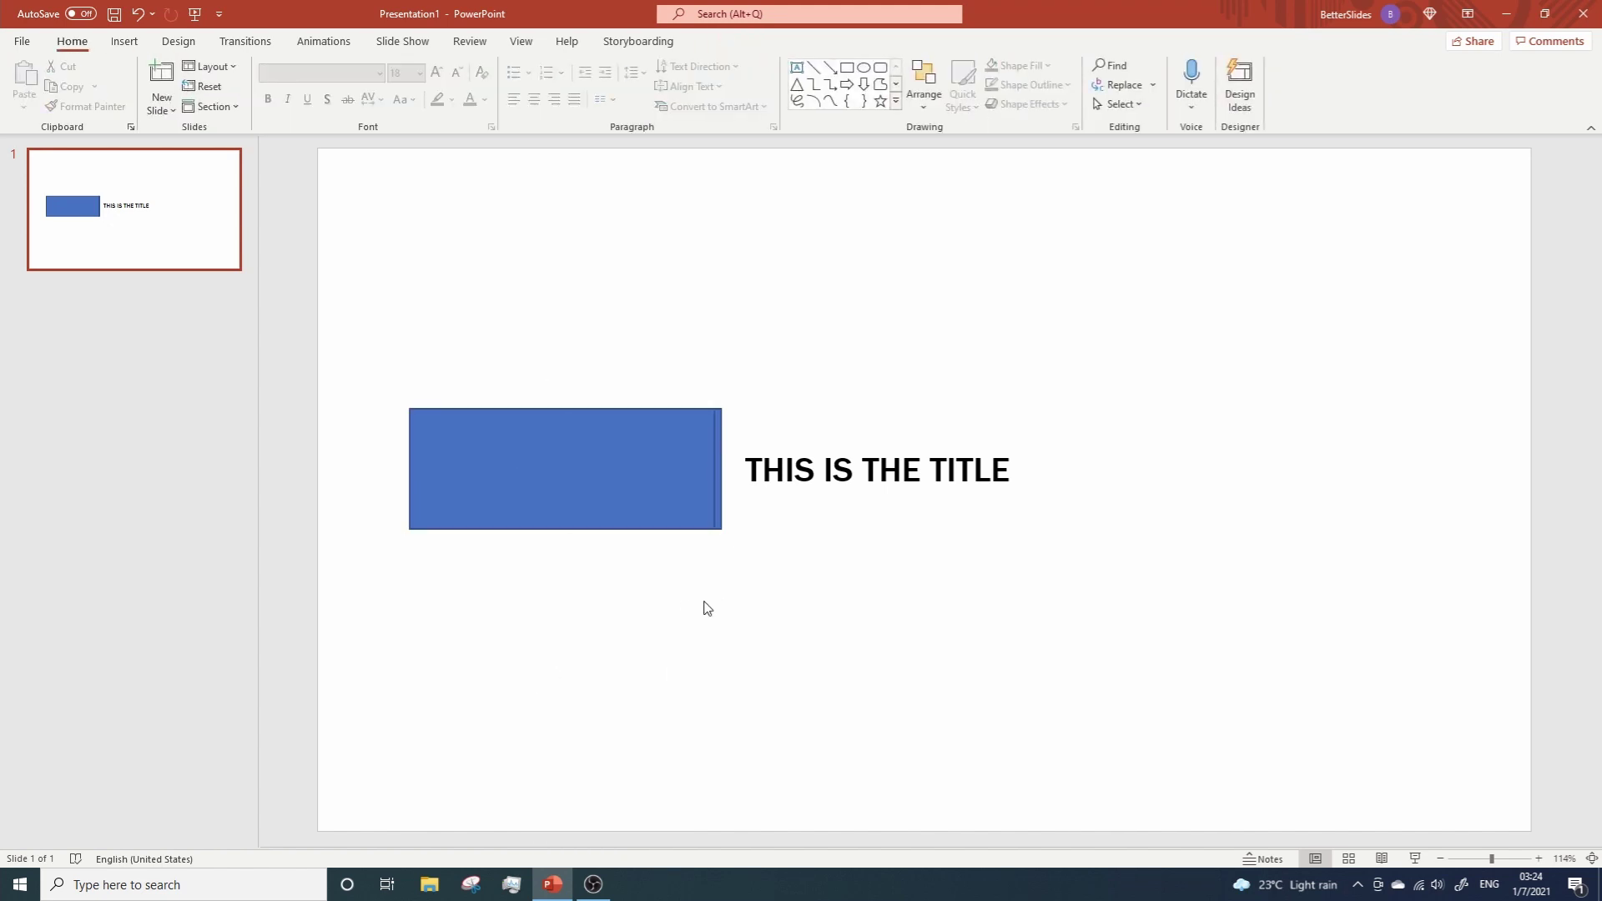
{"action": "left_click", "coordinate": [720, 512]}
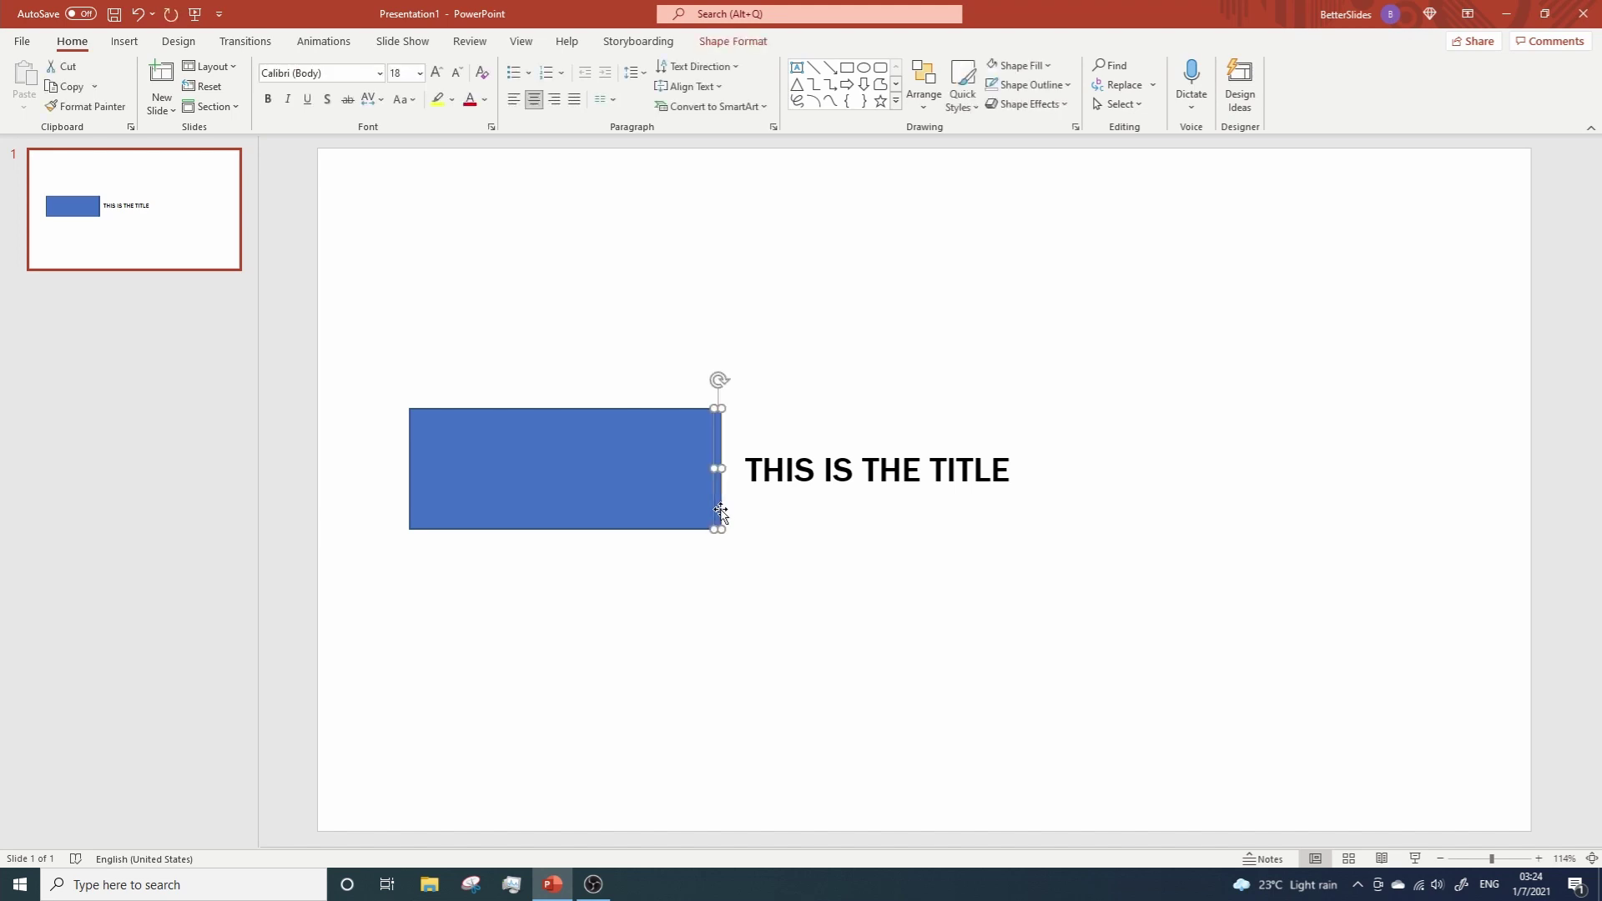
{"action": "left_click", "coordinate": [1046, 67]}
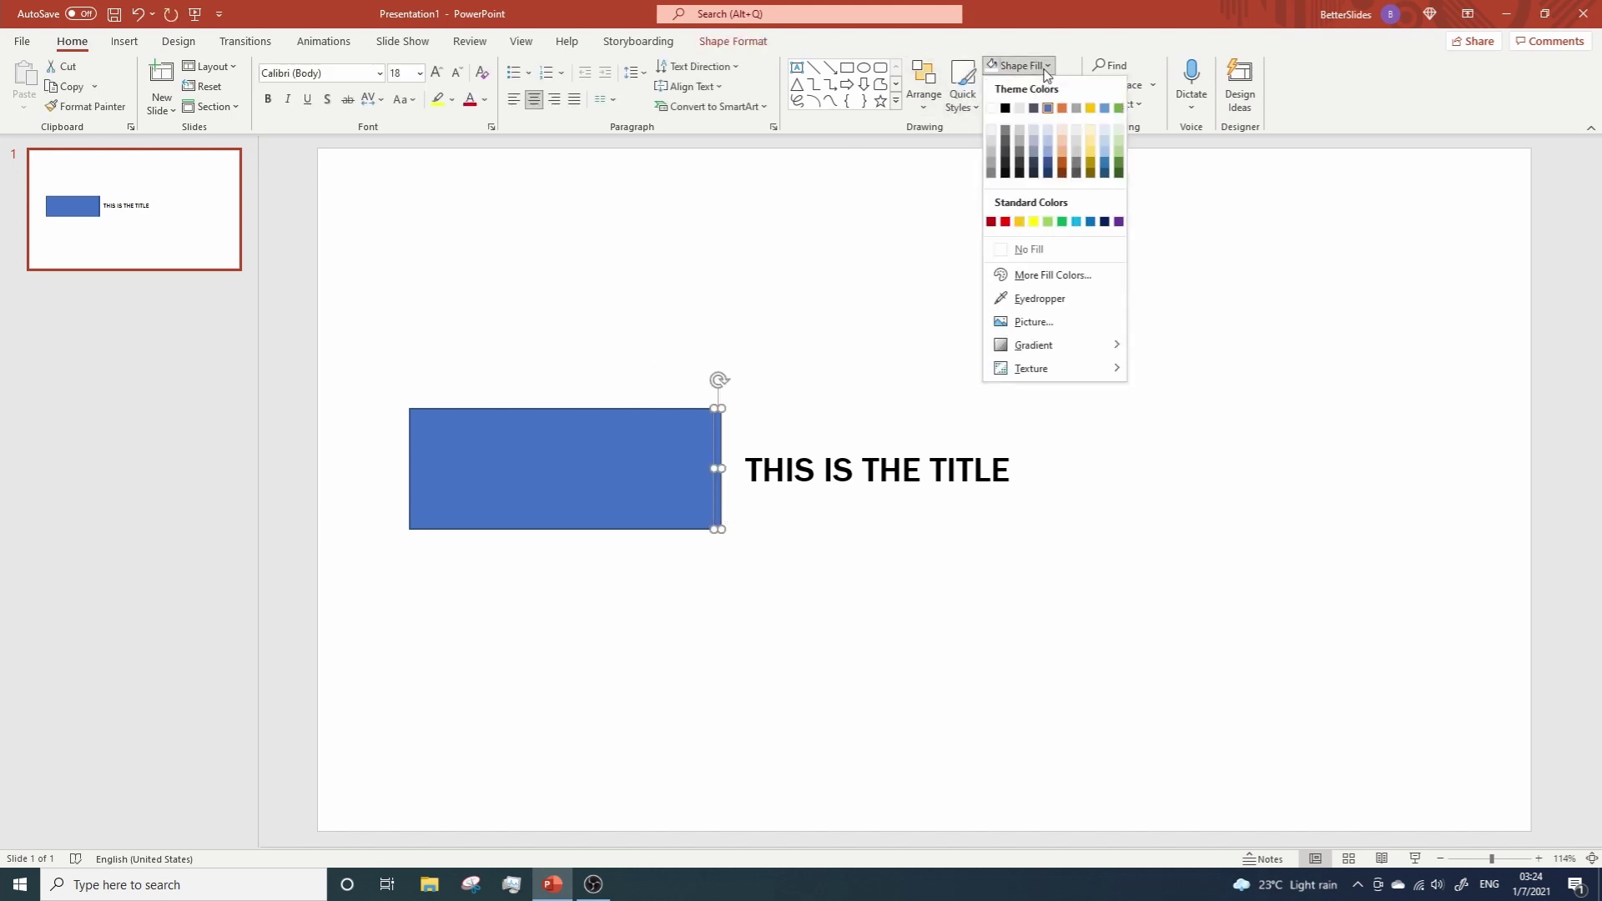
{"action": "left_click", "coordinate": [1062, 108]}
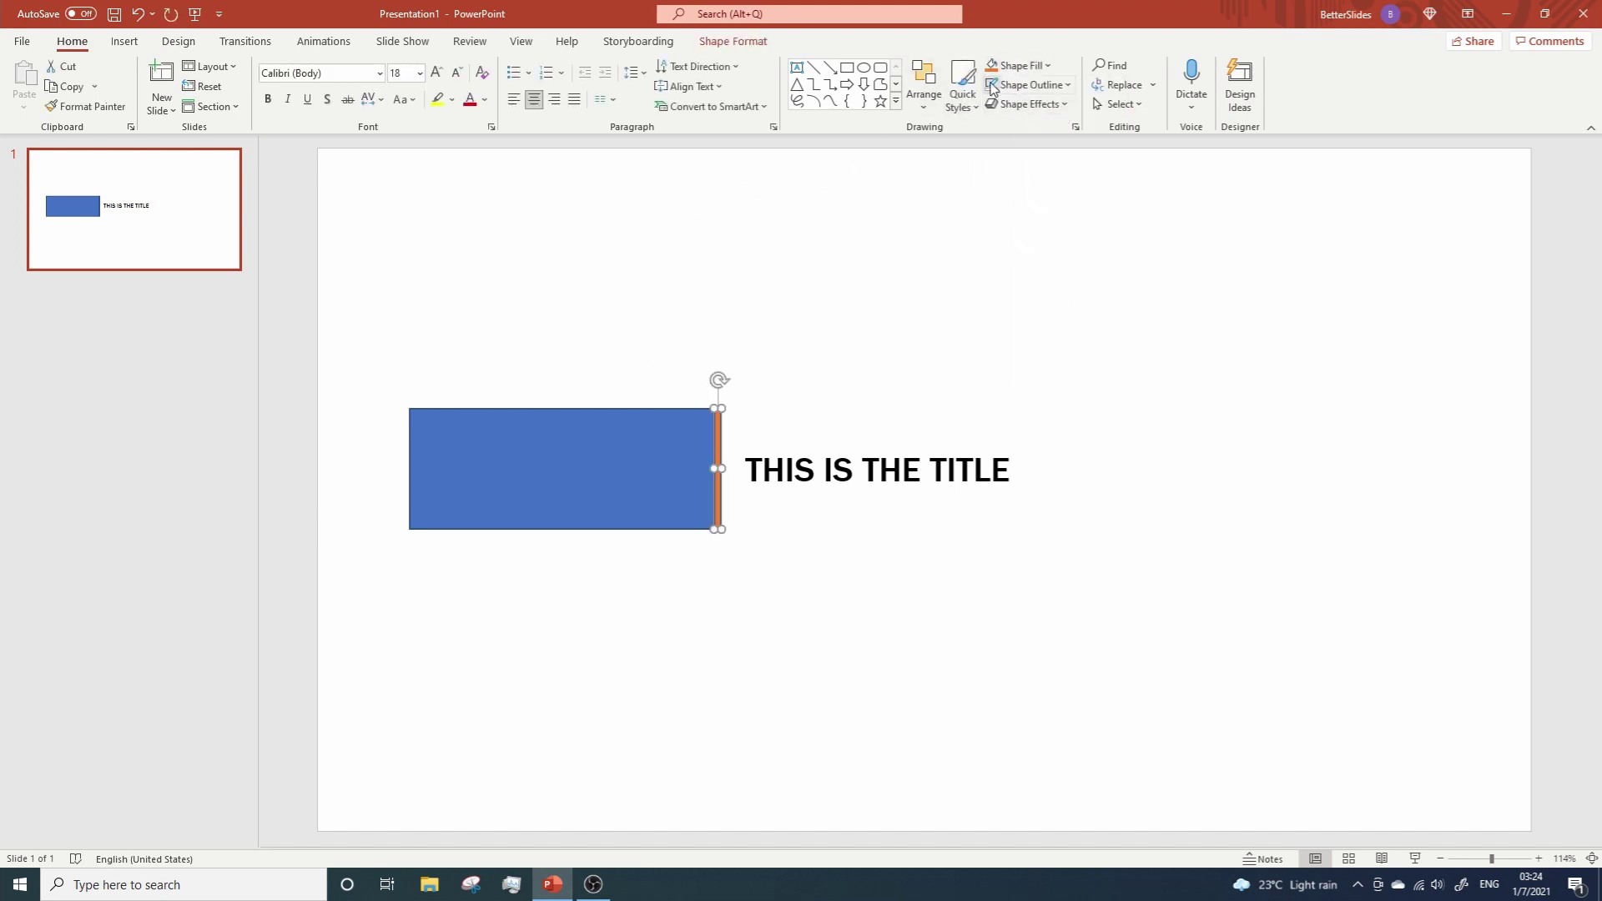
Step: Fill the large rectangle with white
{"action": "left_click", "coordinate": [582, 435]}
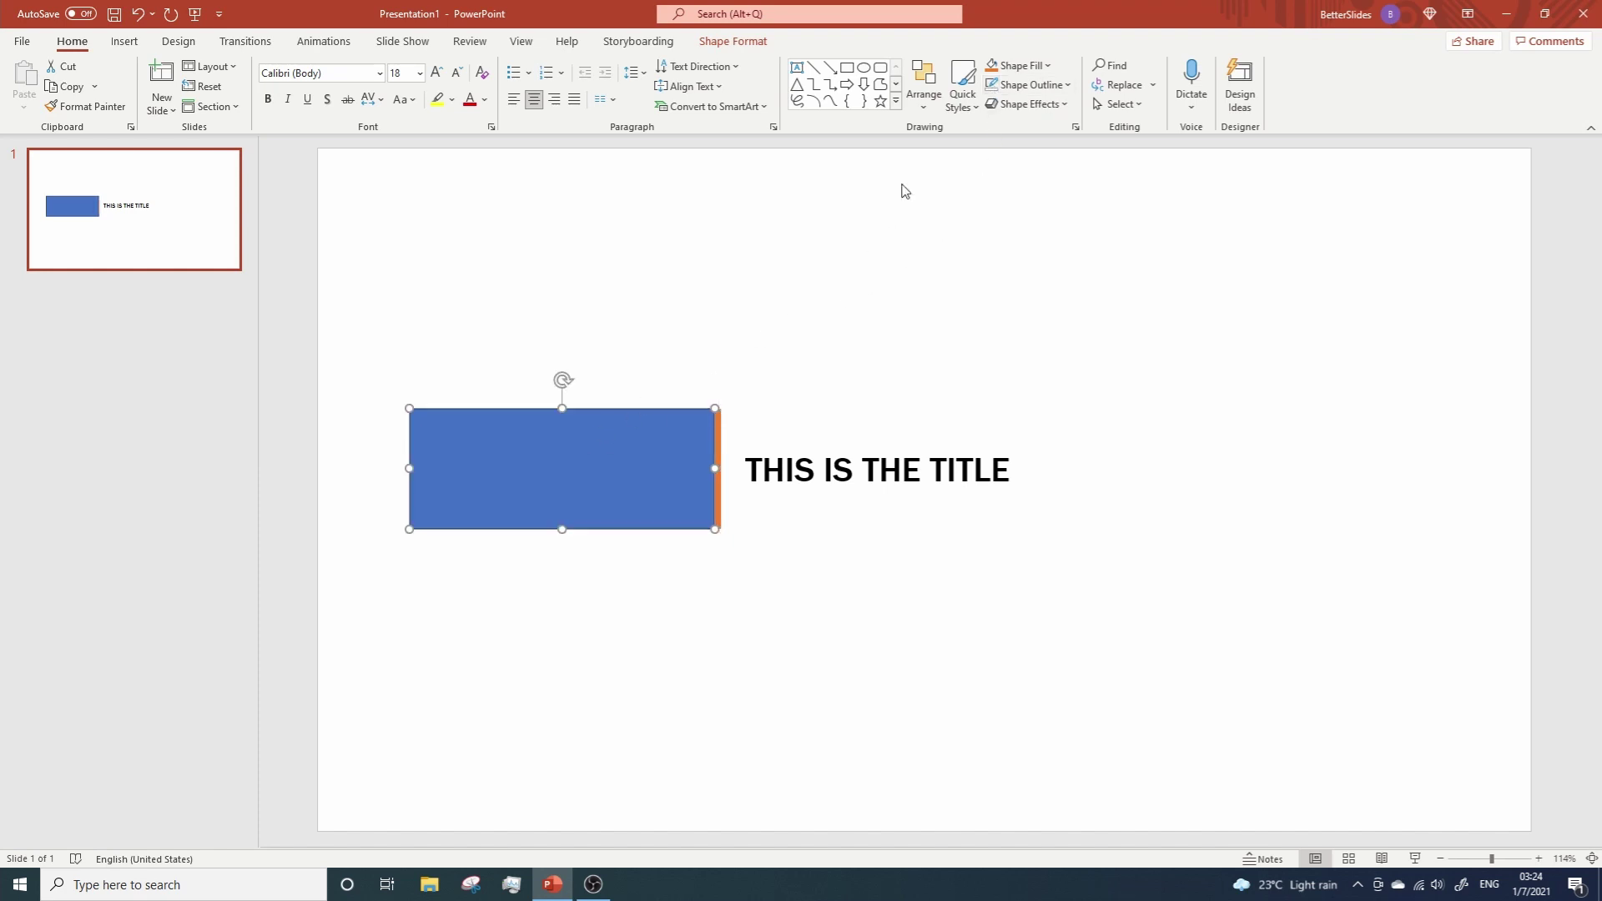
{"action": "left_click", "coordinate": [1029, 67]}
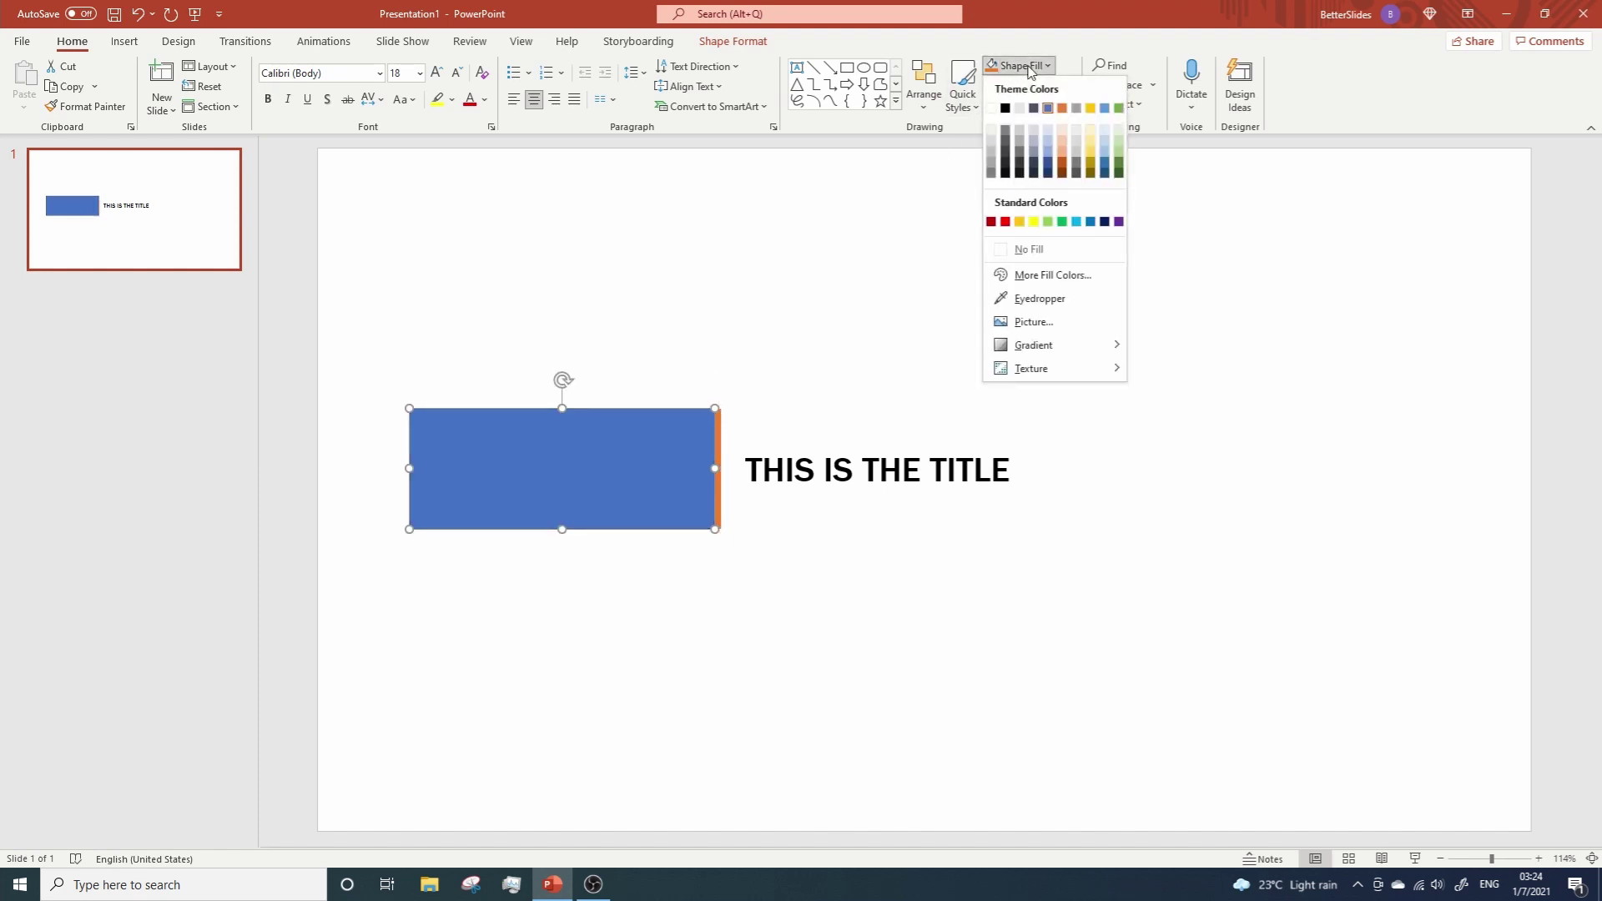
{"action": "left_click", "coordinate": [991, 108]}
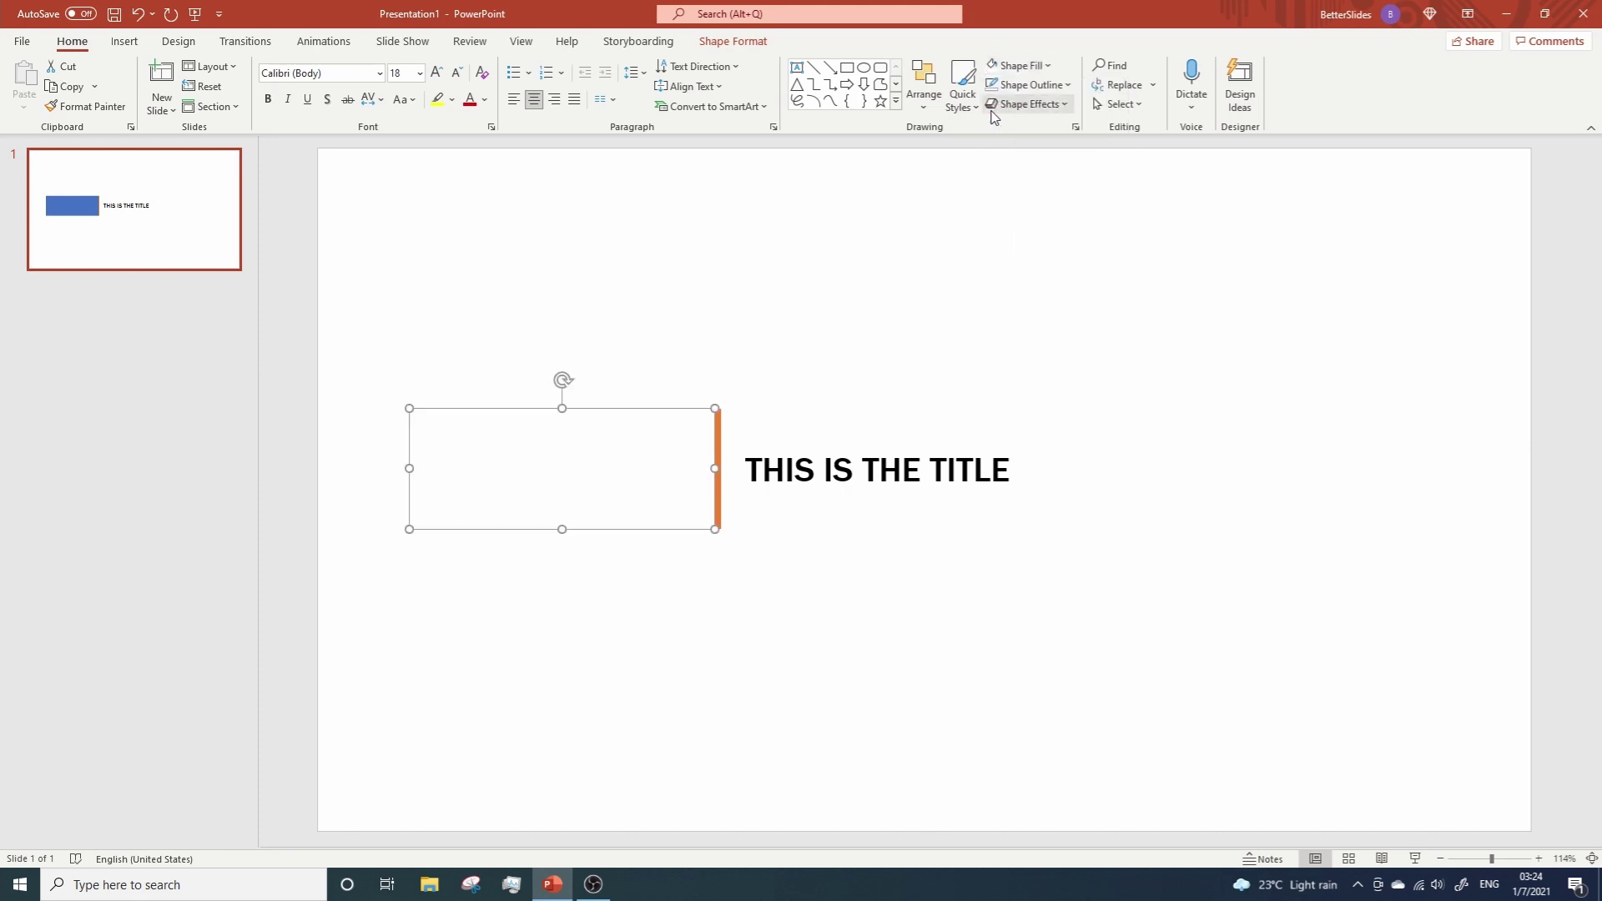
{"action": "left_click", "coordinate": [892, 285]}
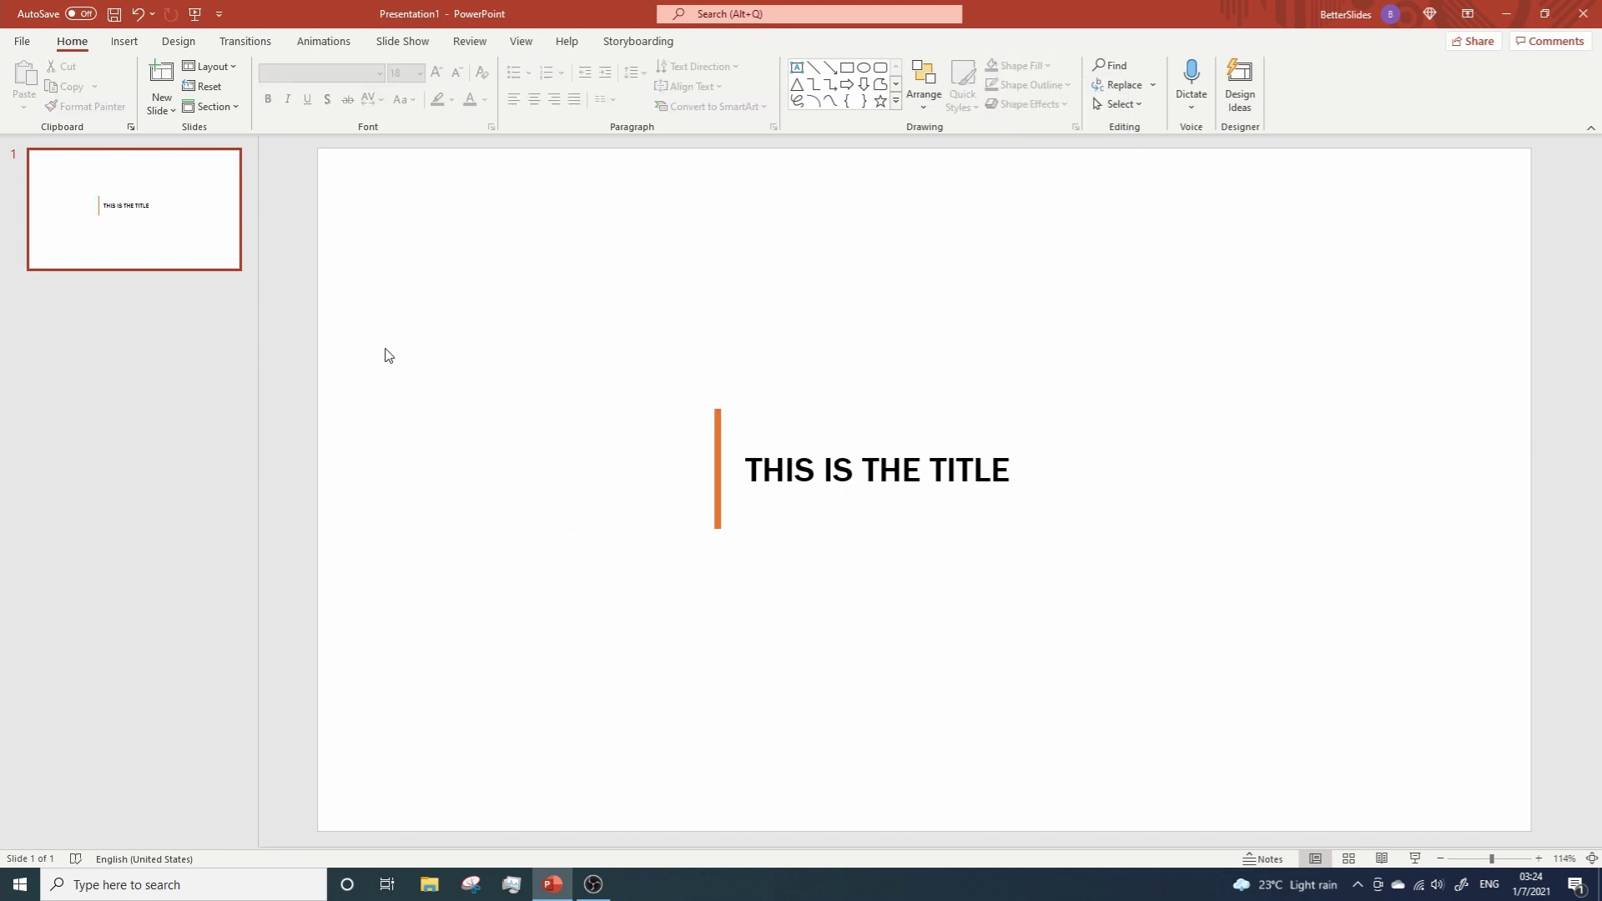
Step: Group the white rectangle and the orange strip into one object
{"action": "left_click_drag", "start_coordinate": [327, 354], "coordinate": [734, 579]}
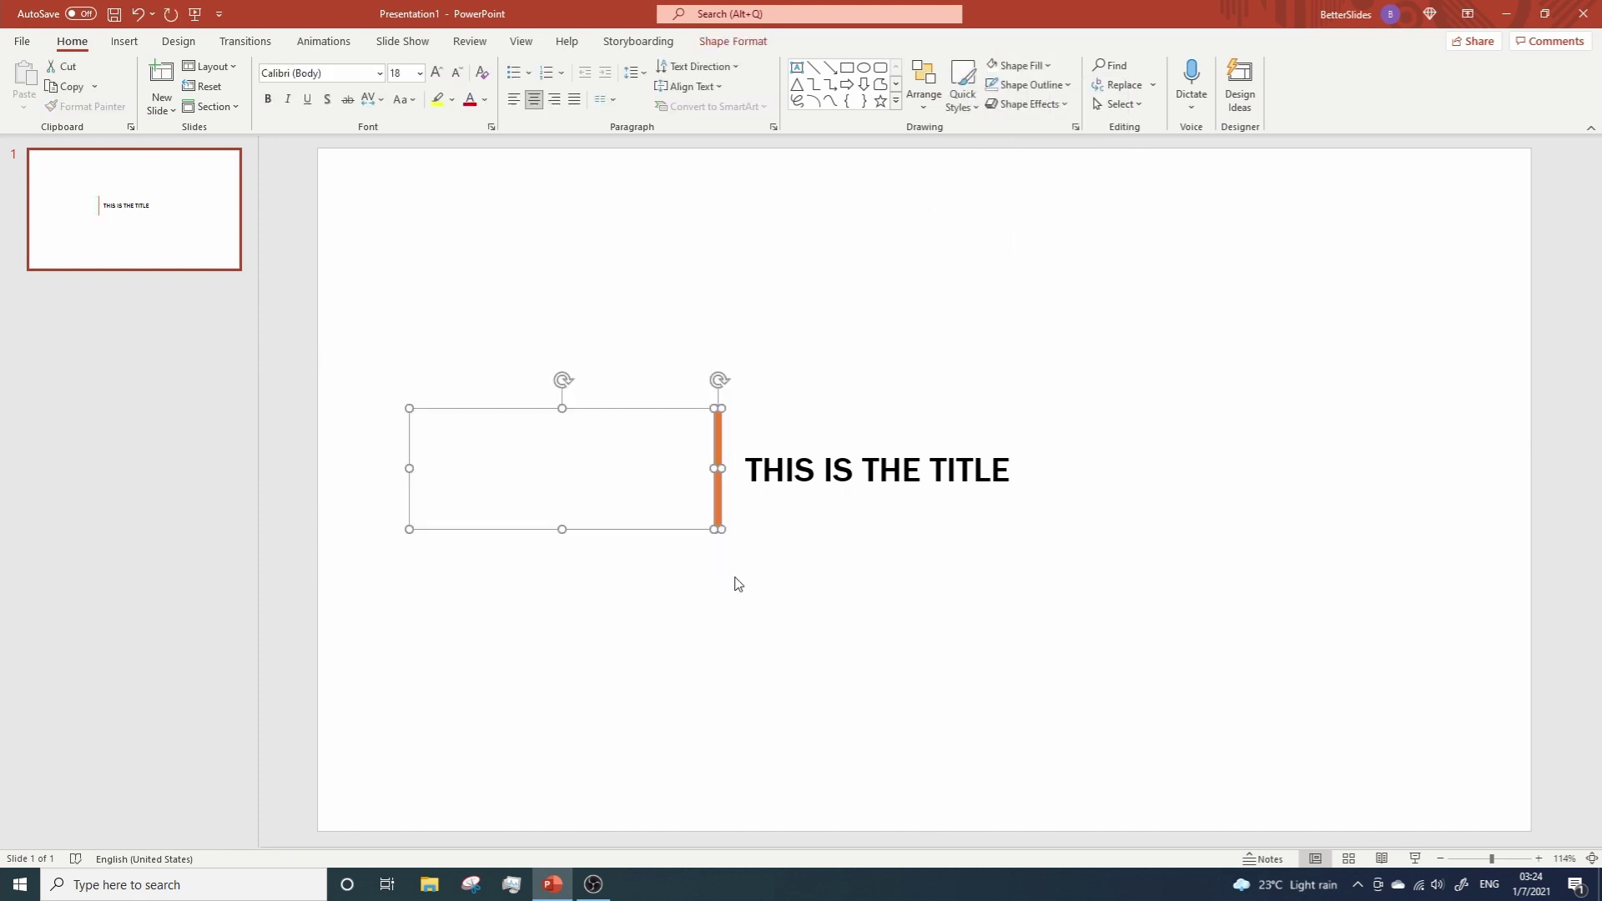
{"action": "right_click", "coordinate": [622, 477]}
{"action": "mouse_move", "coordinate": [701, 593]}
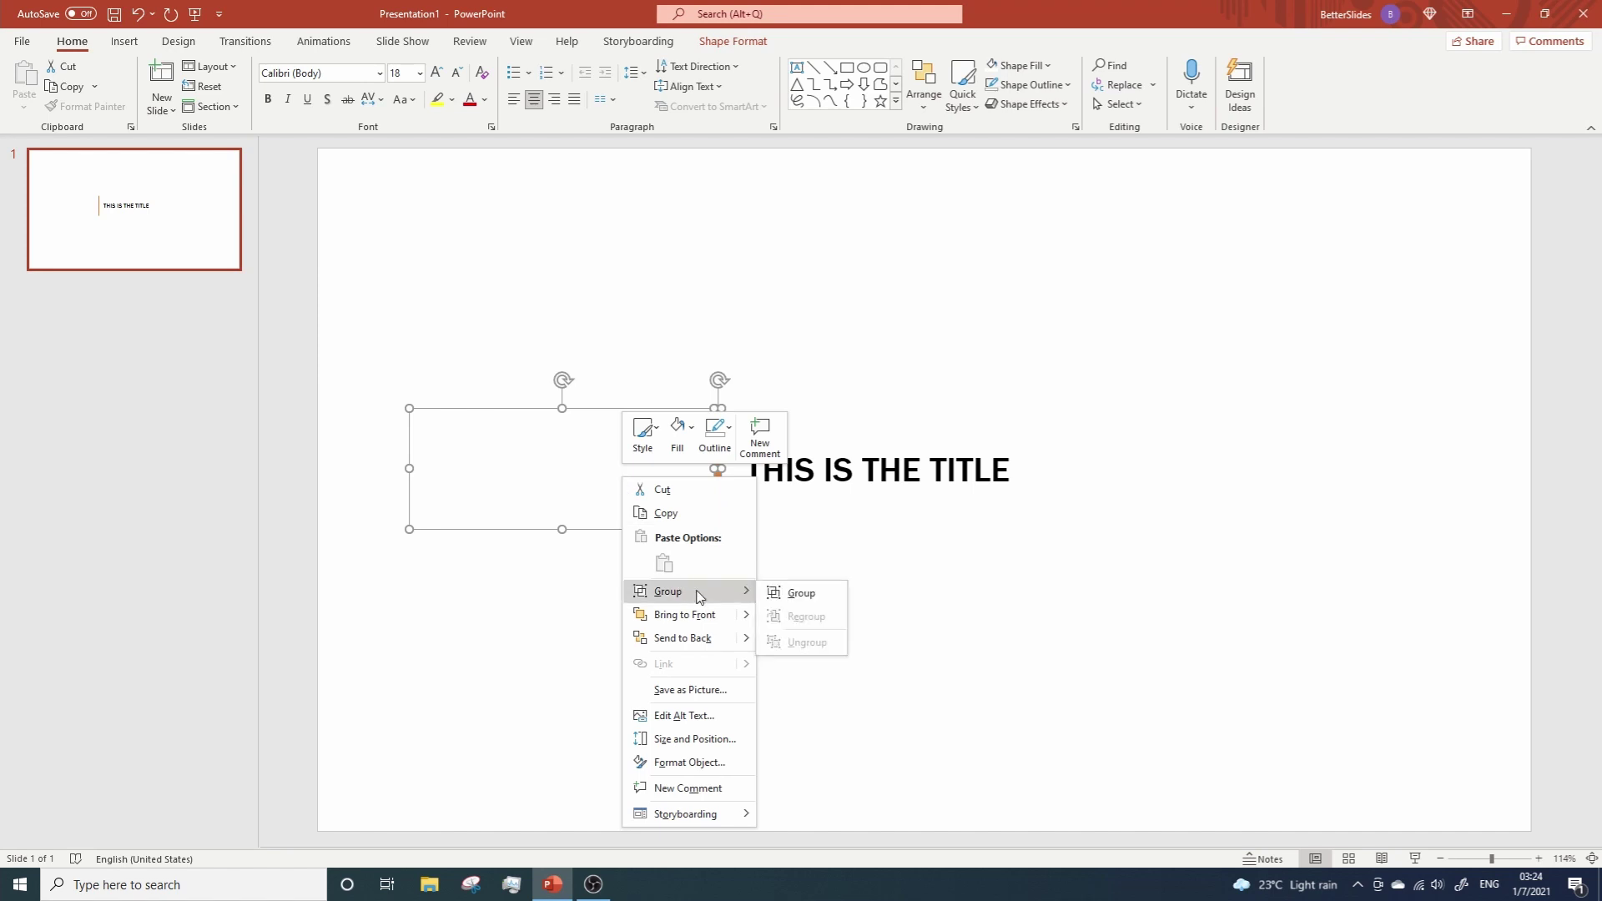
{"action": "left_click", "coordinate": [788, 593]}
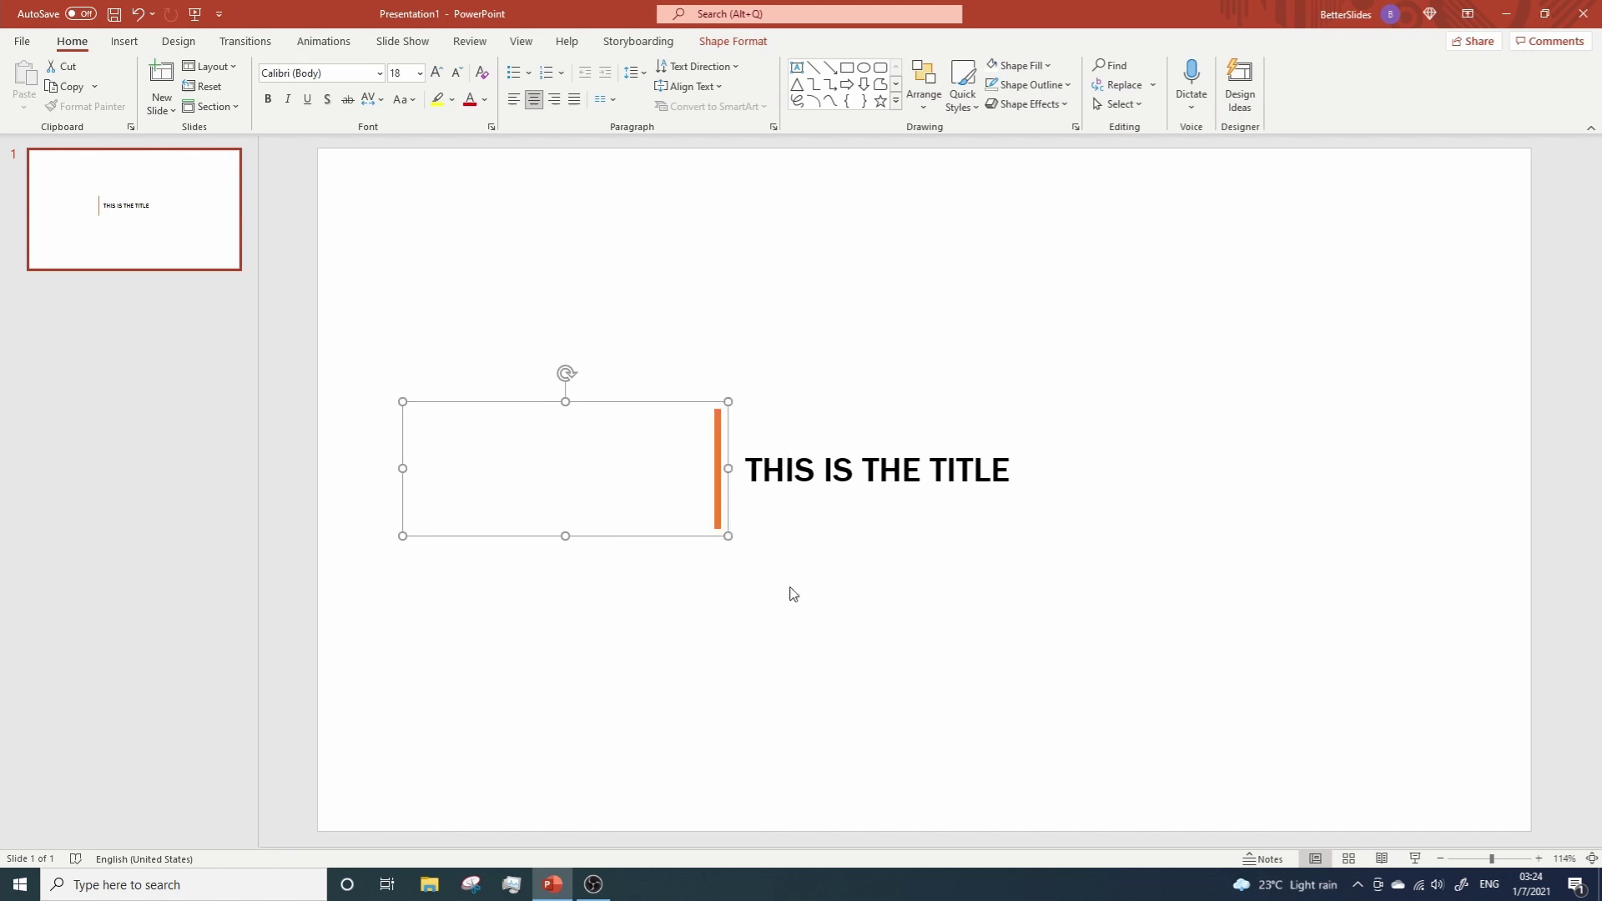
Step: Add a Lines motion path to the group with its direction set to Right
{"action": "left_click", "coordinate": [323, 42]}
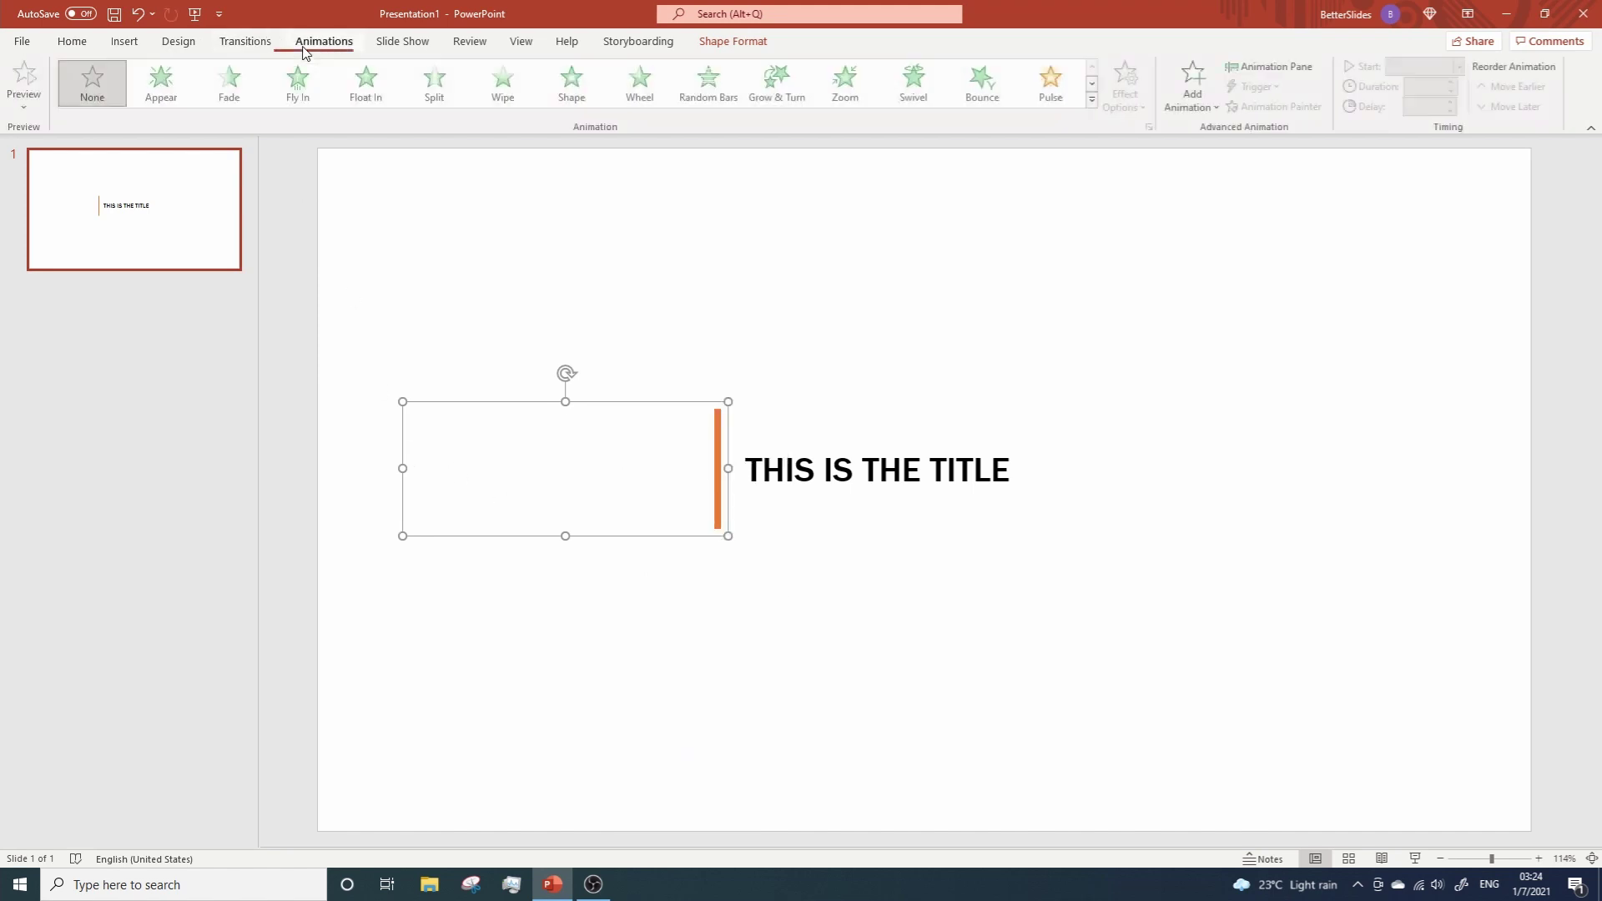
{"action": "left_click", "coordinate": [1194, 84]}
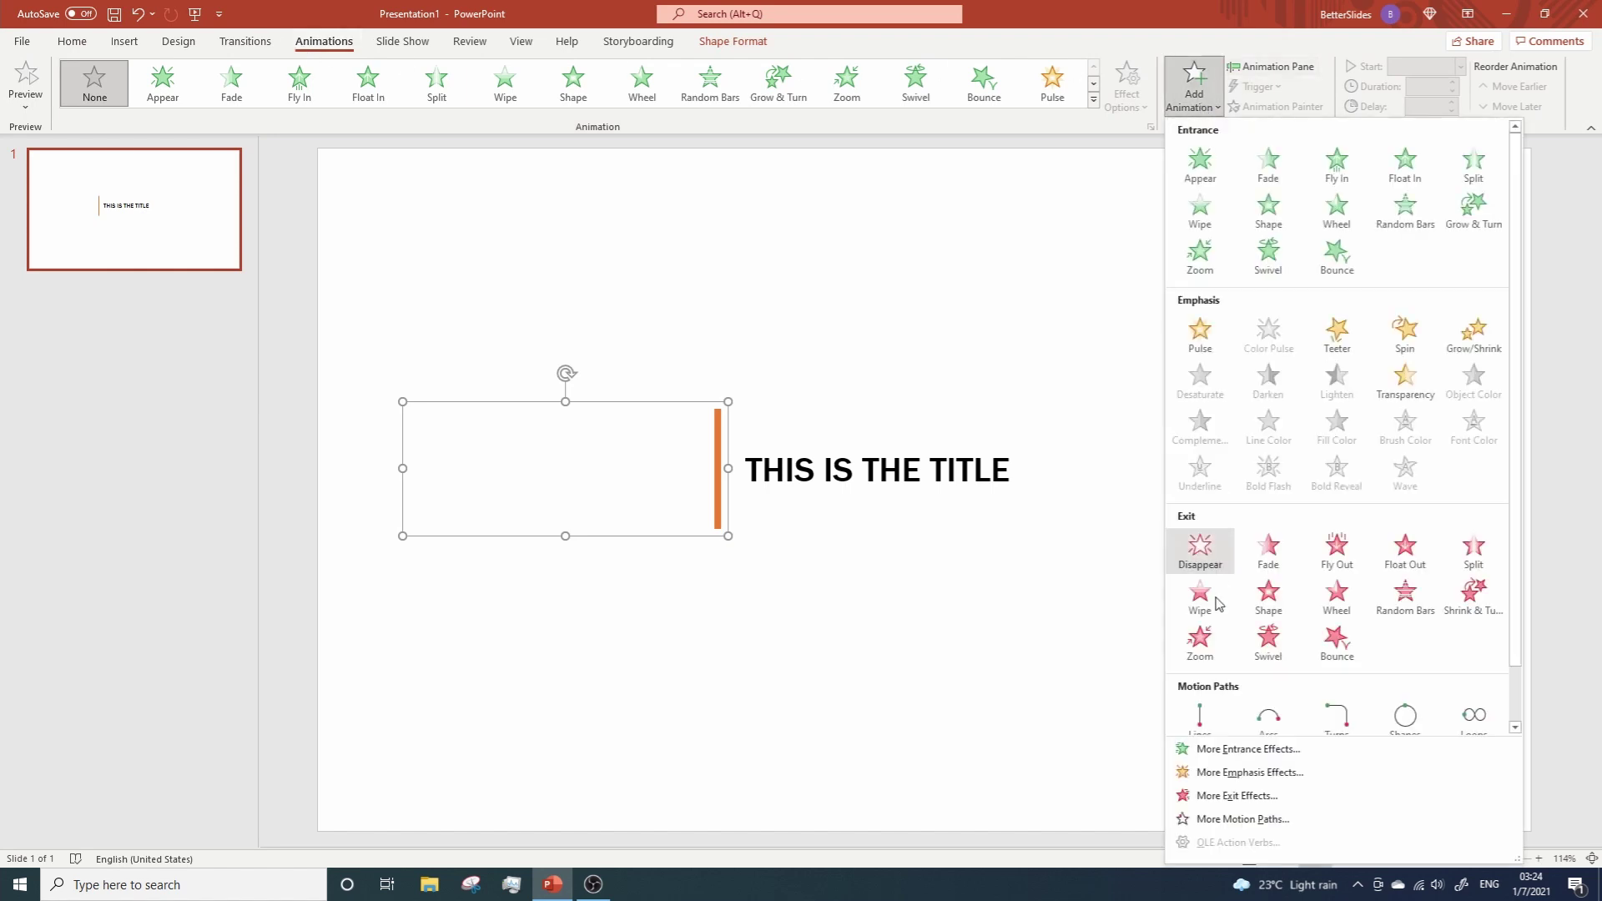
{"action": "left_click", "coordinate": [1202, 716]}
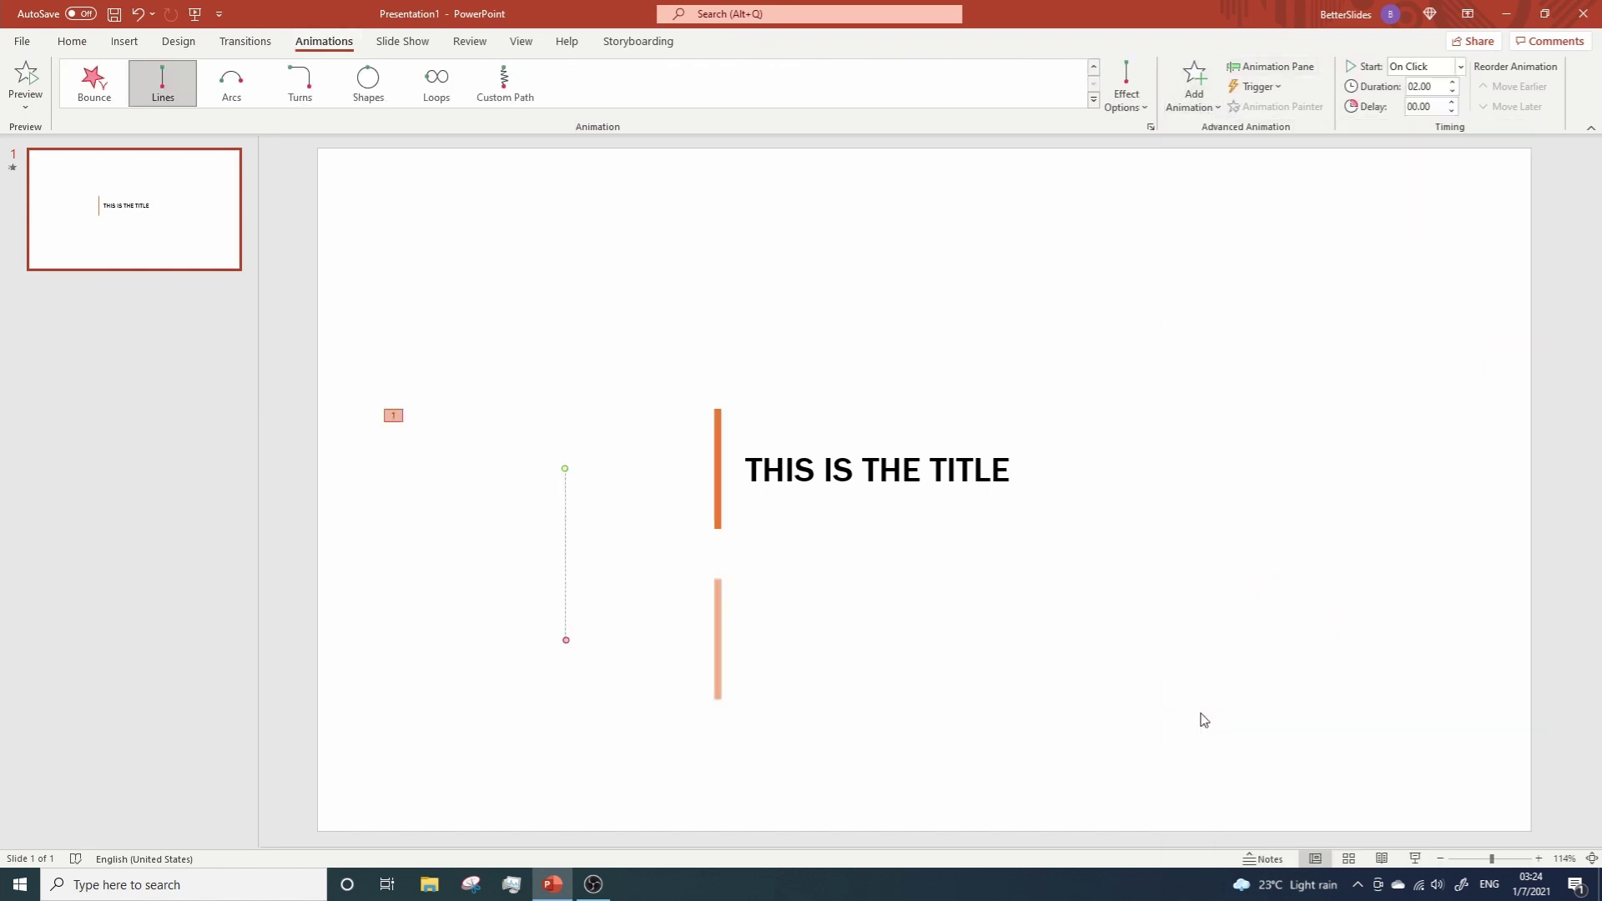
{"action": "left_click", "coordinate": [1140, 107]}
{"action": "left_click", "coordinate": [1171, 242]}
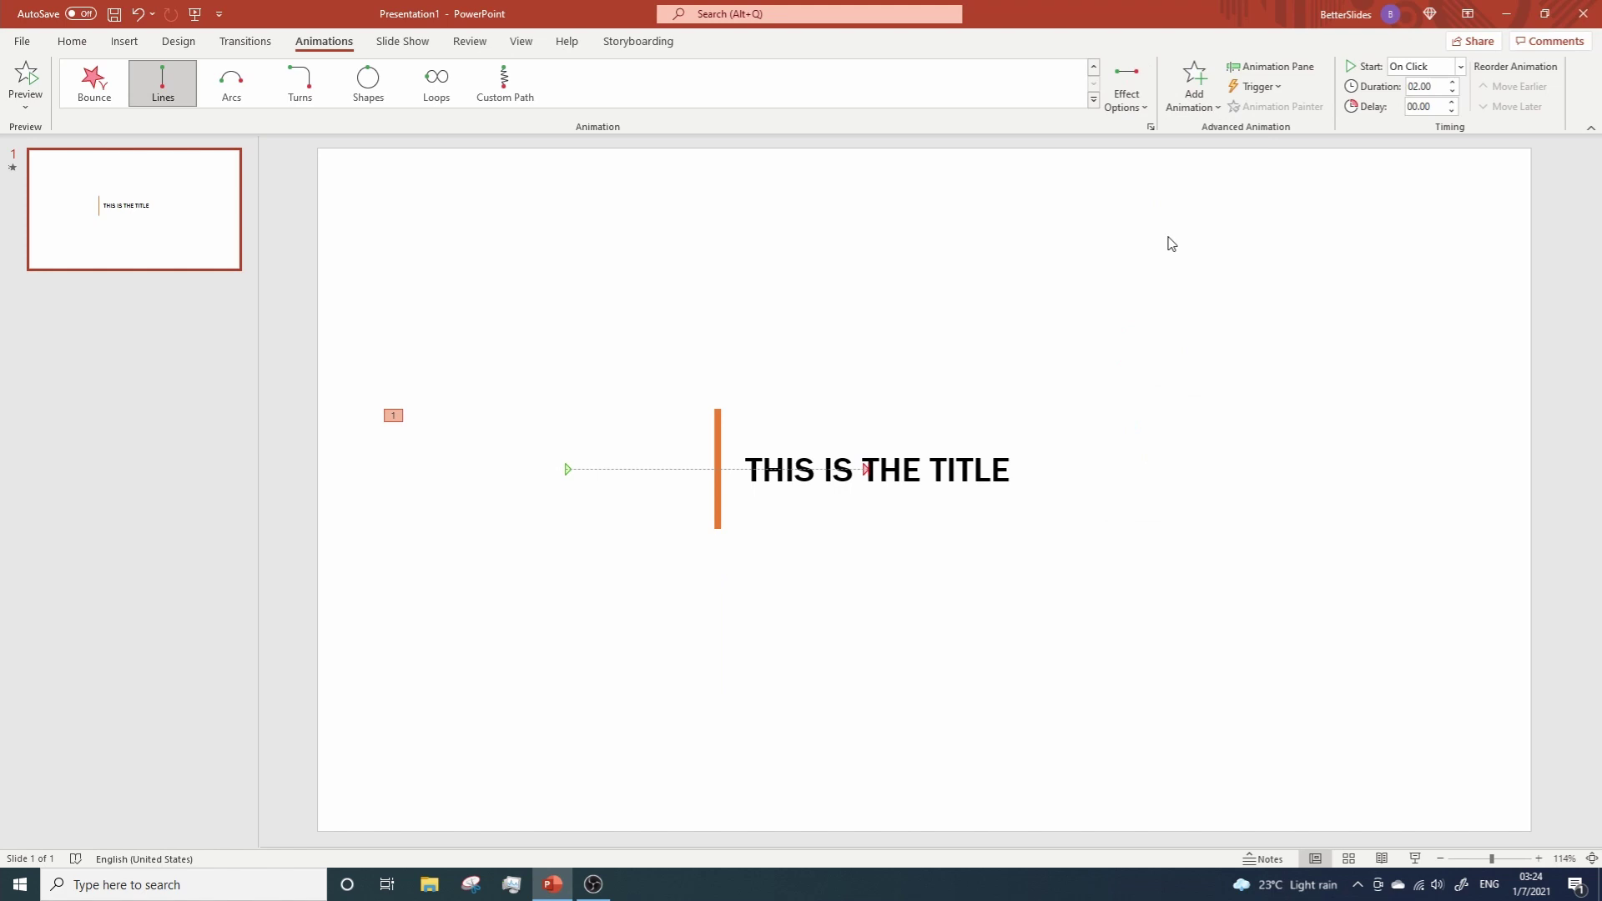
Step: Add a second Lines motion path and drag its start and end onto the title's line
{"action": "left_click", "coordinate": [669, 440]}
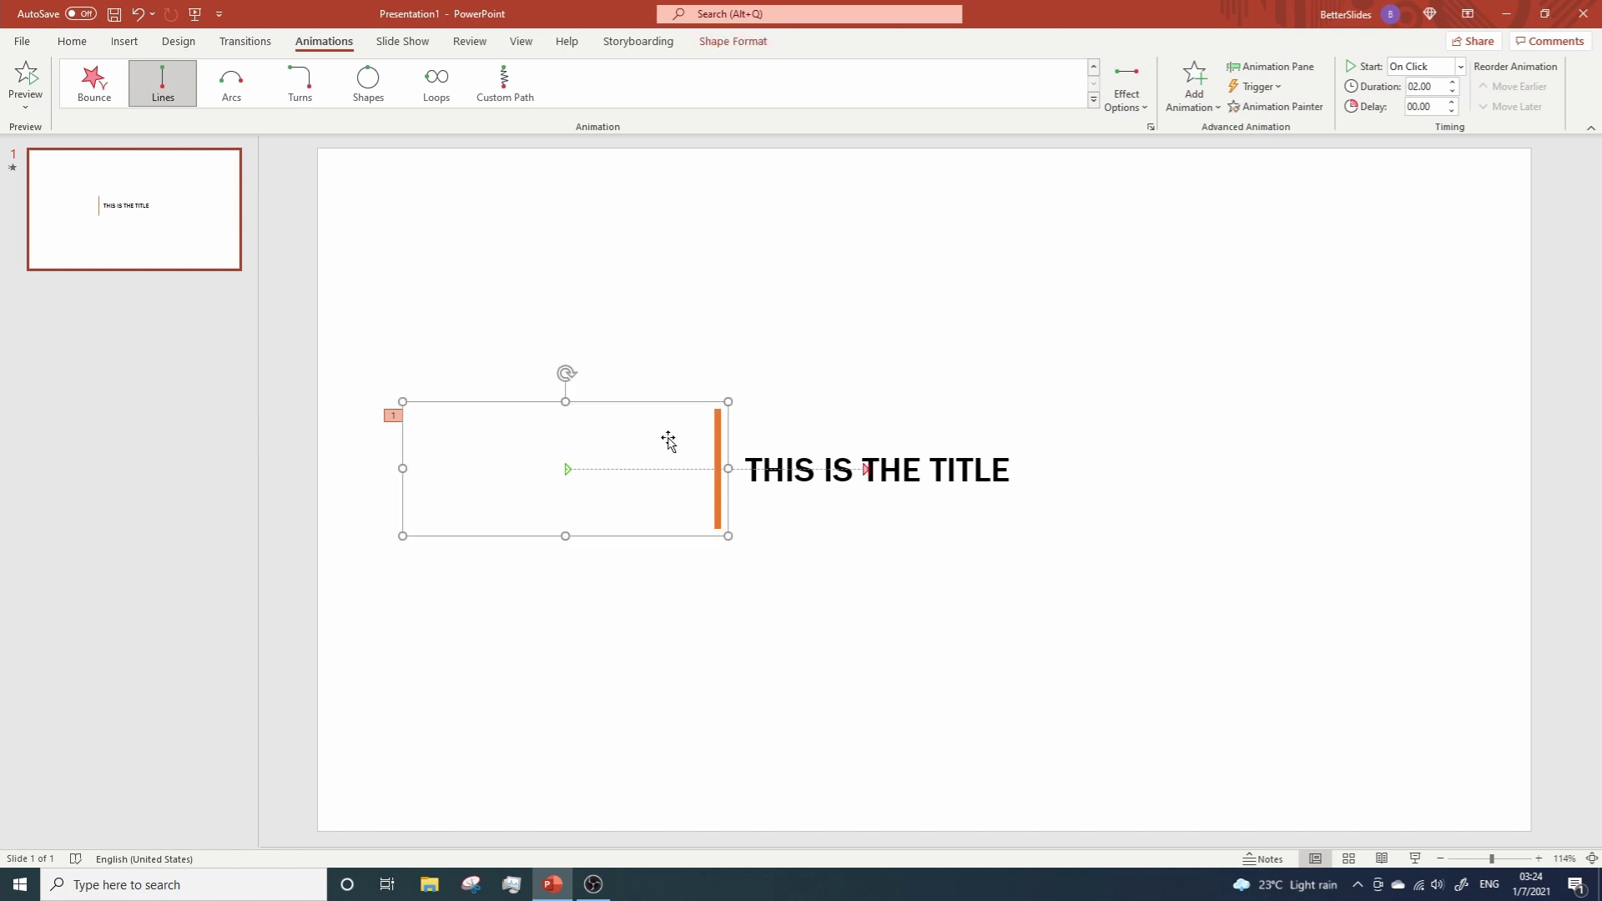
{"action": "left_click", "coordinate": [1197, 107]}
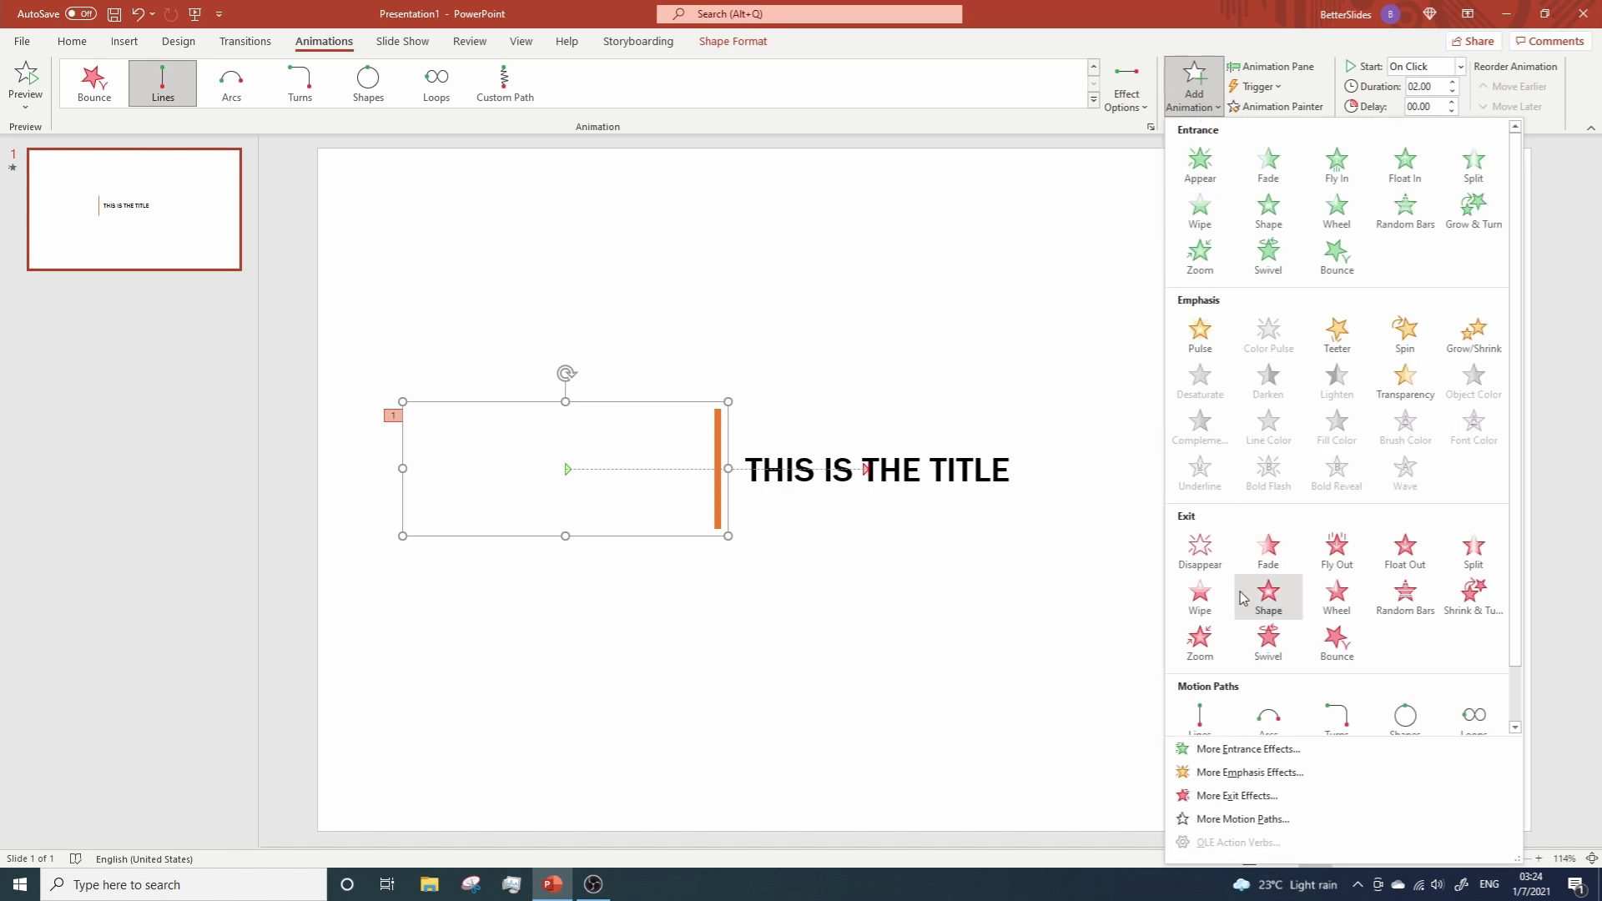
{"action": "left_click", "coordinate": [1210, 715]}
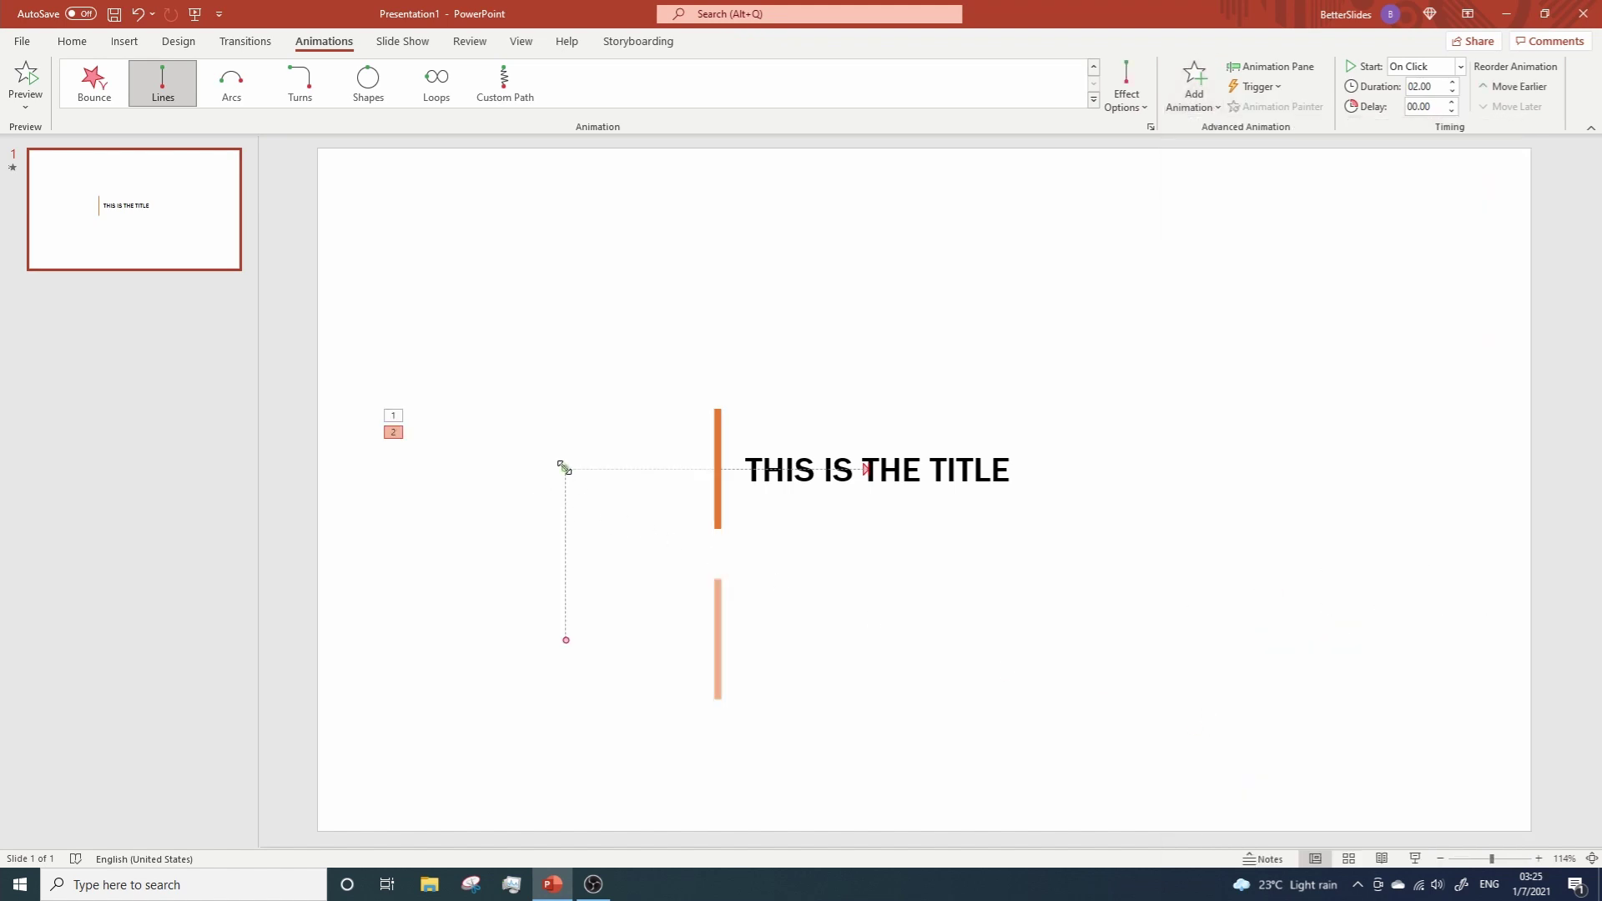
{"action": "left_click_drag", "start_coordinate": [564, 467], "coordinate": [868, 469]}
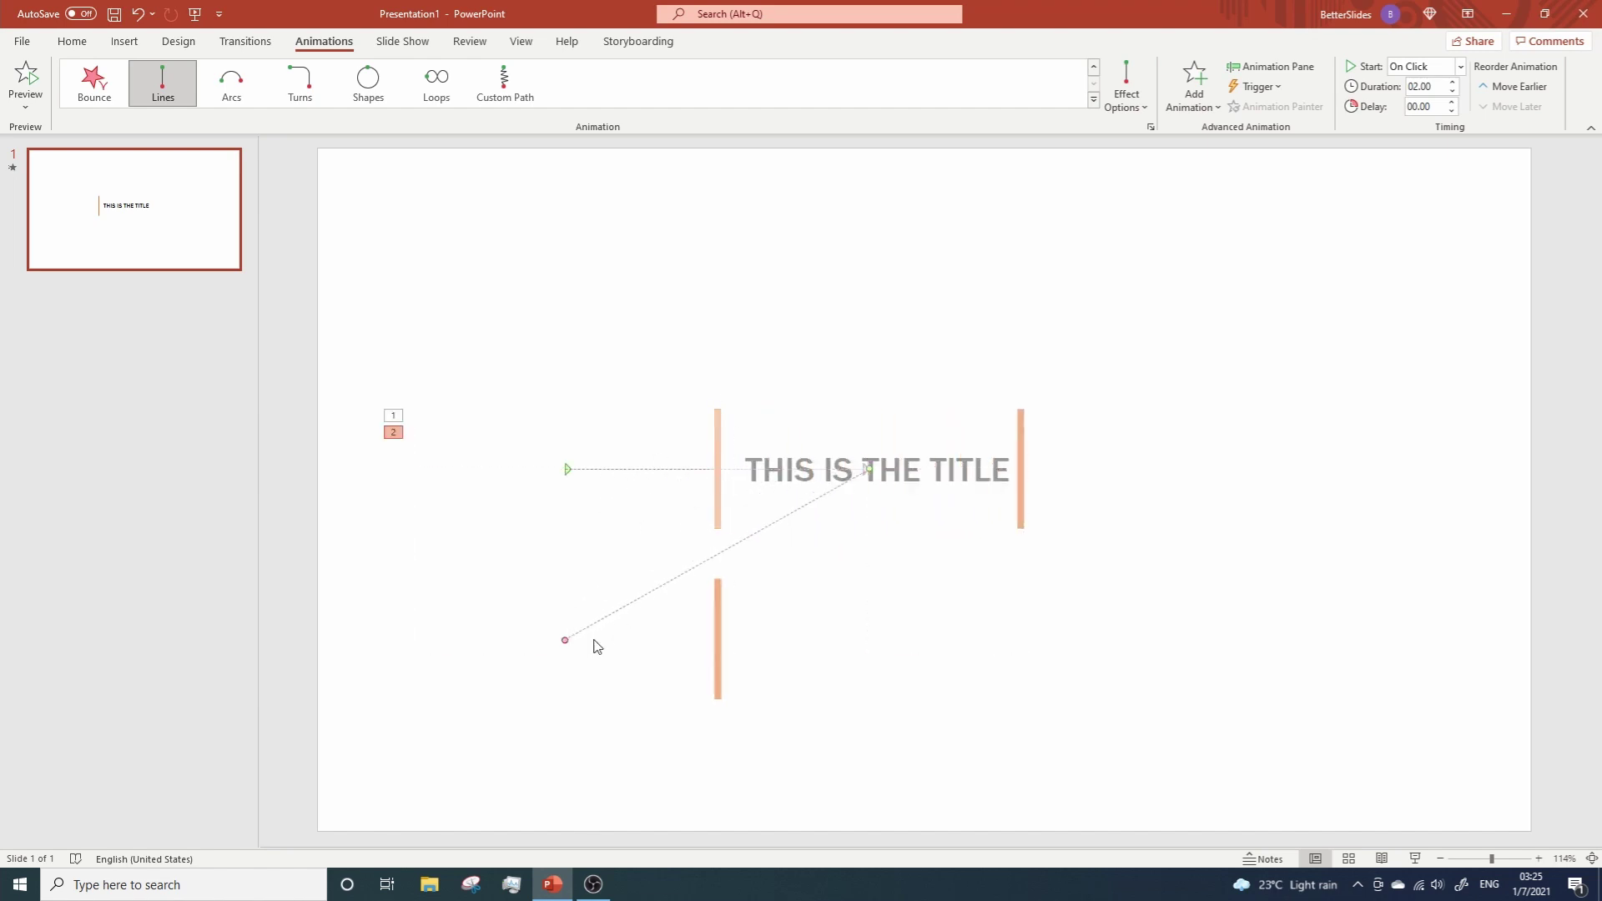
{"action": "left_click_drag", "start_coordinate": [569, 641], "coordinate": [562, 468]}
{"action": "left_click", "coordinate": [679, 580]}
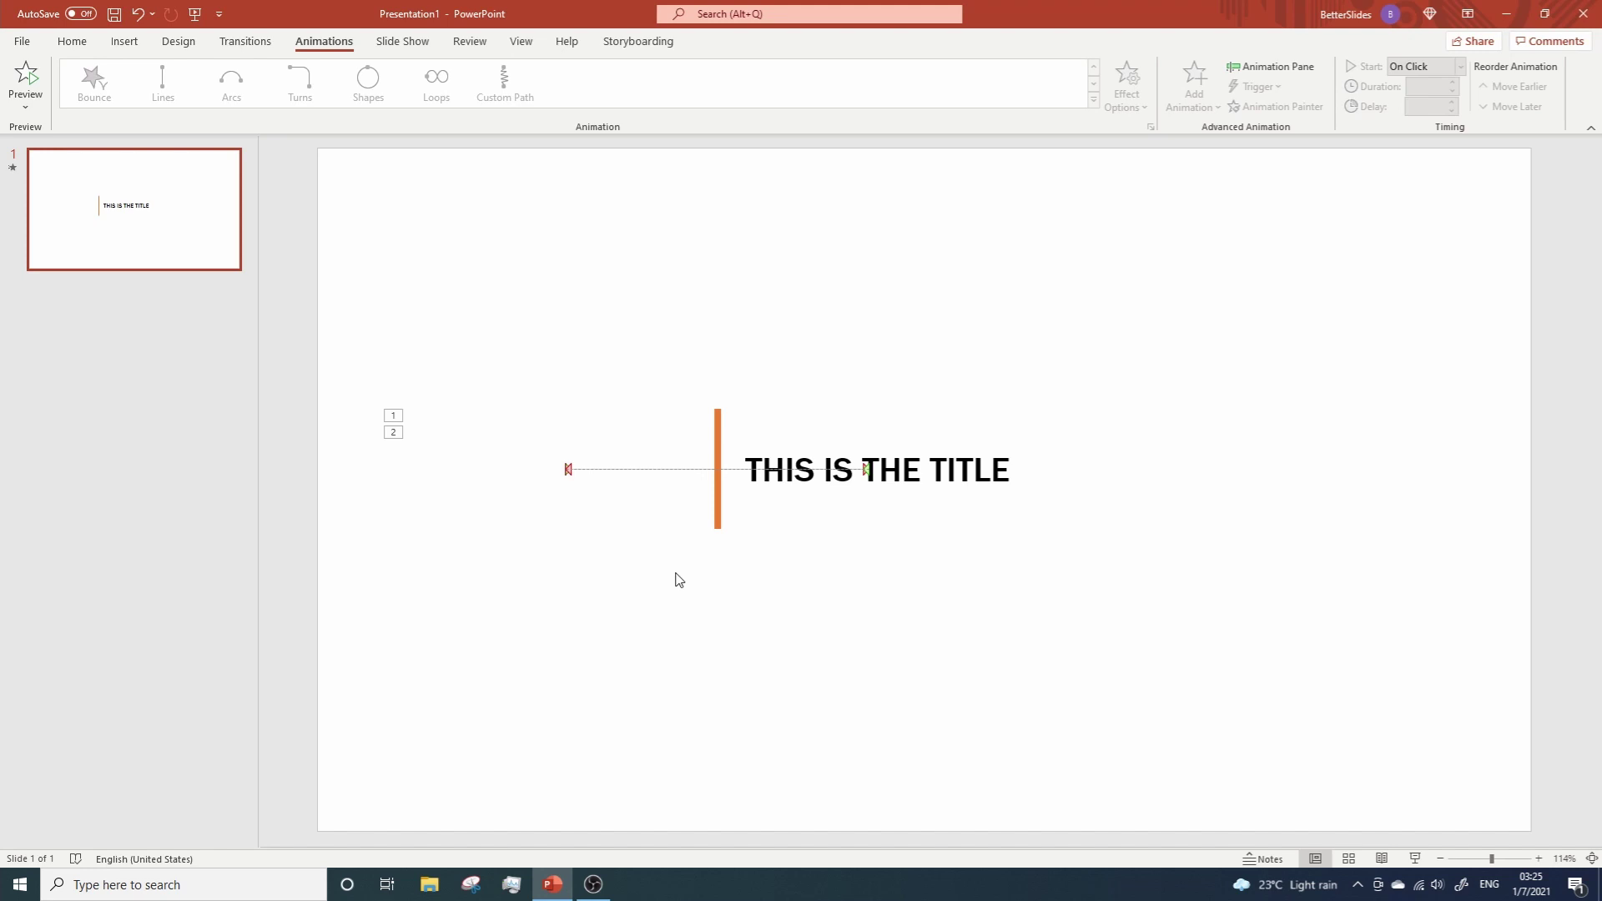
Step: Add a Stretch entrance effect to the orange-bar group
{"action": "left_click", "coordinate": [1270, 66]}
{"action": "left_click", "coordinate": [531, 455]}
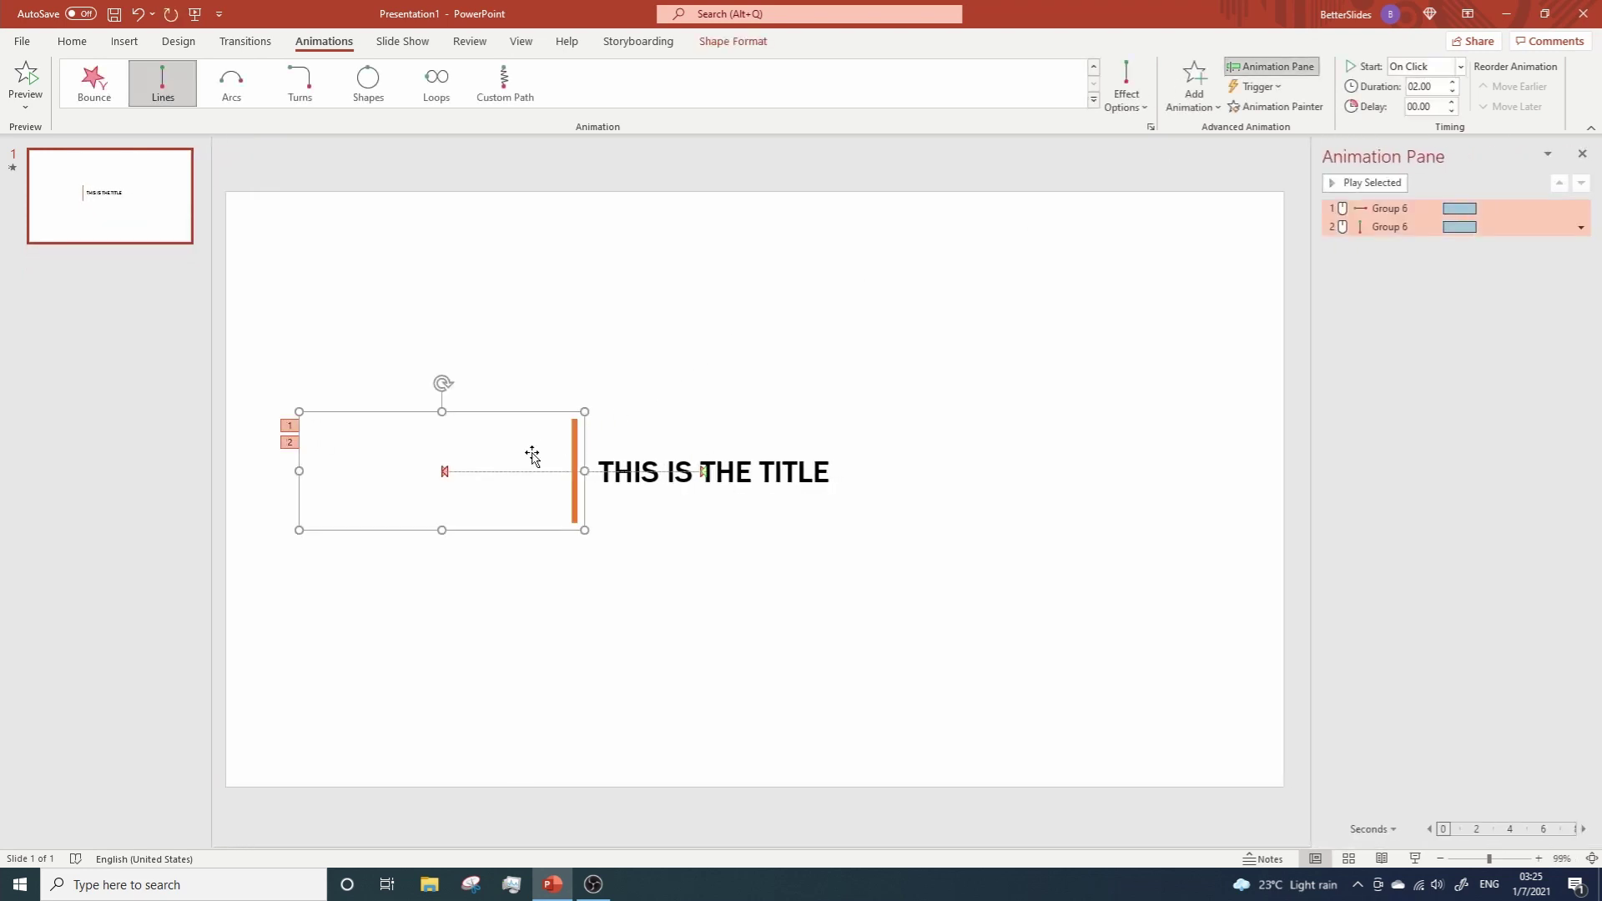
{"action": "left_click", "coordinate": [1214, 103]}
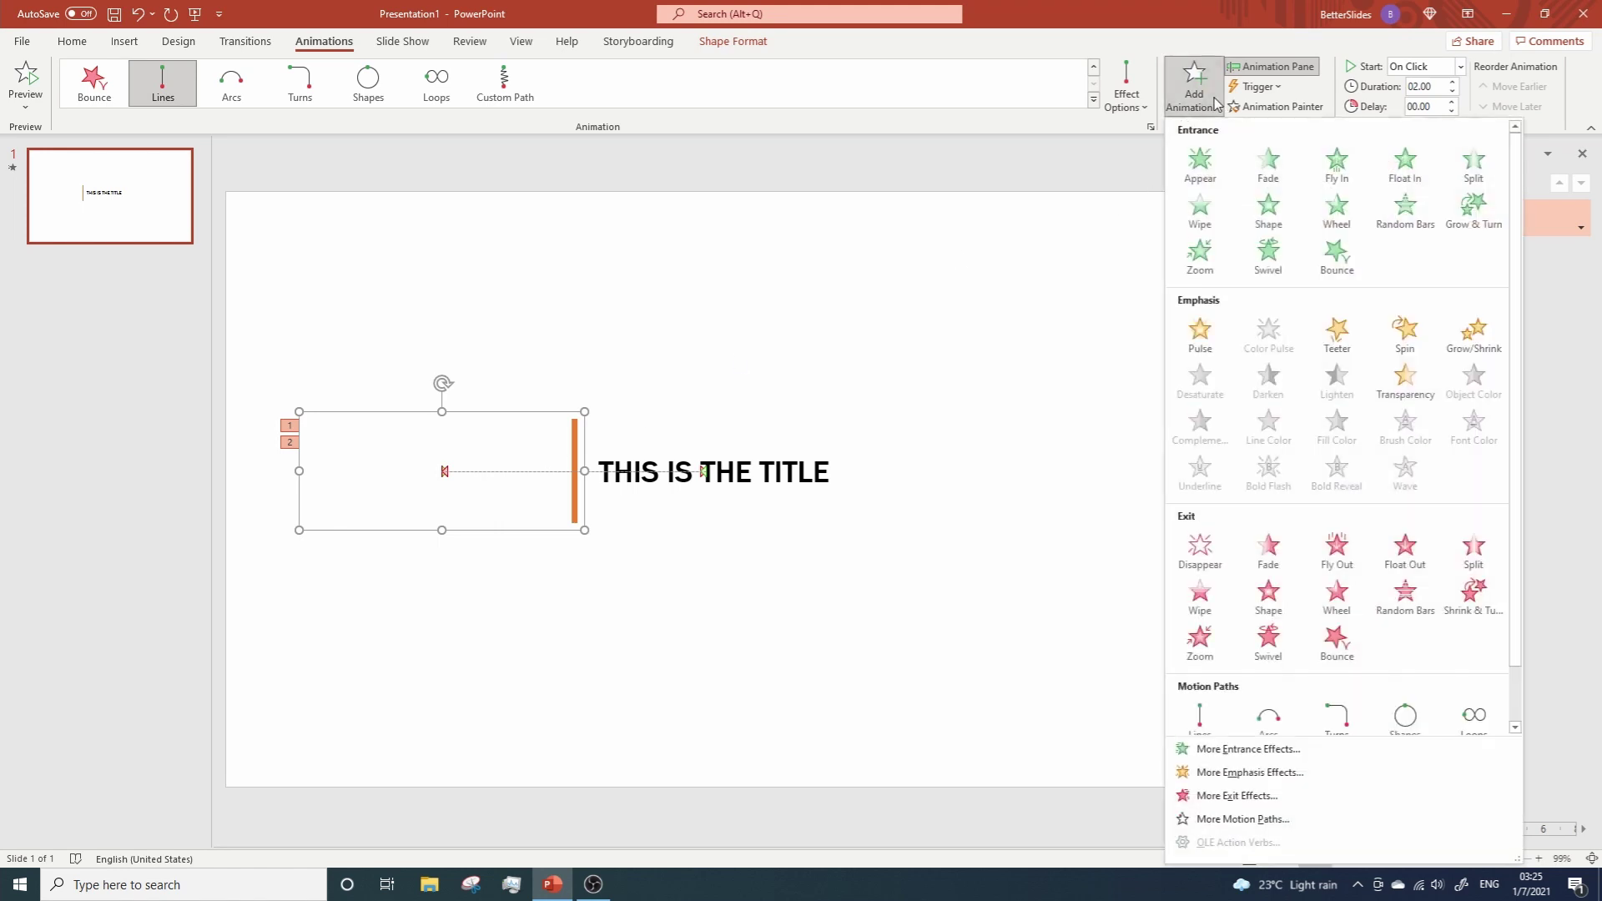
{"action": "left_click", "coordinate": [1245, 749]}
{"action": "left_click", "coordinate": [727, 576]}
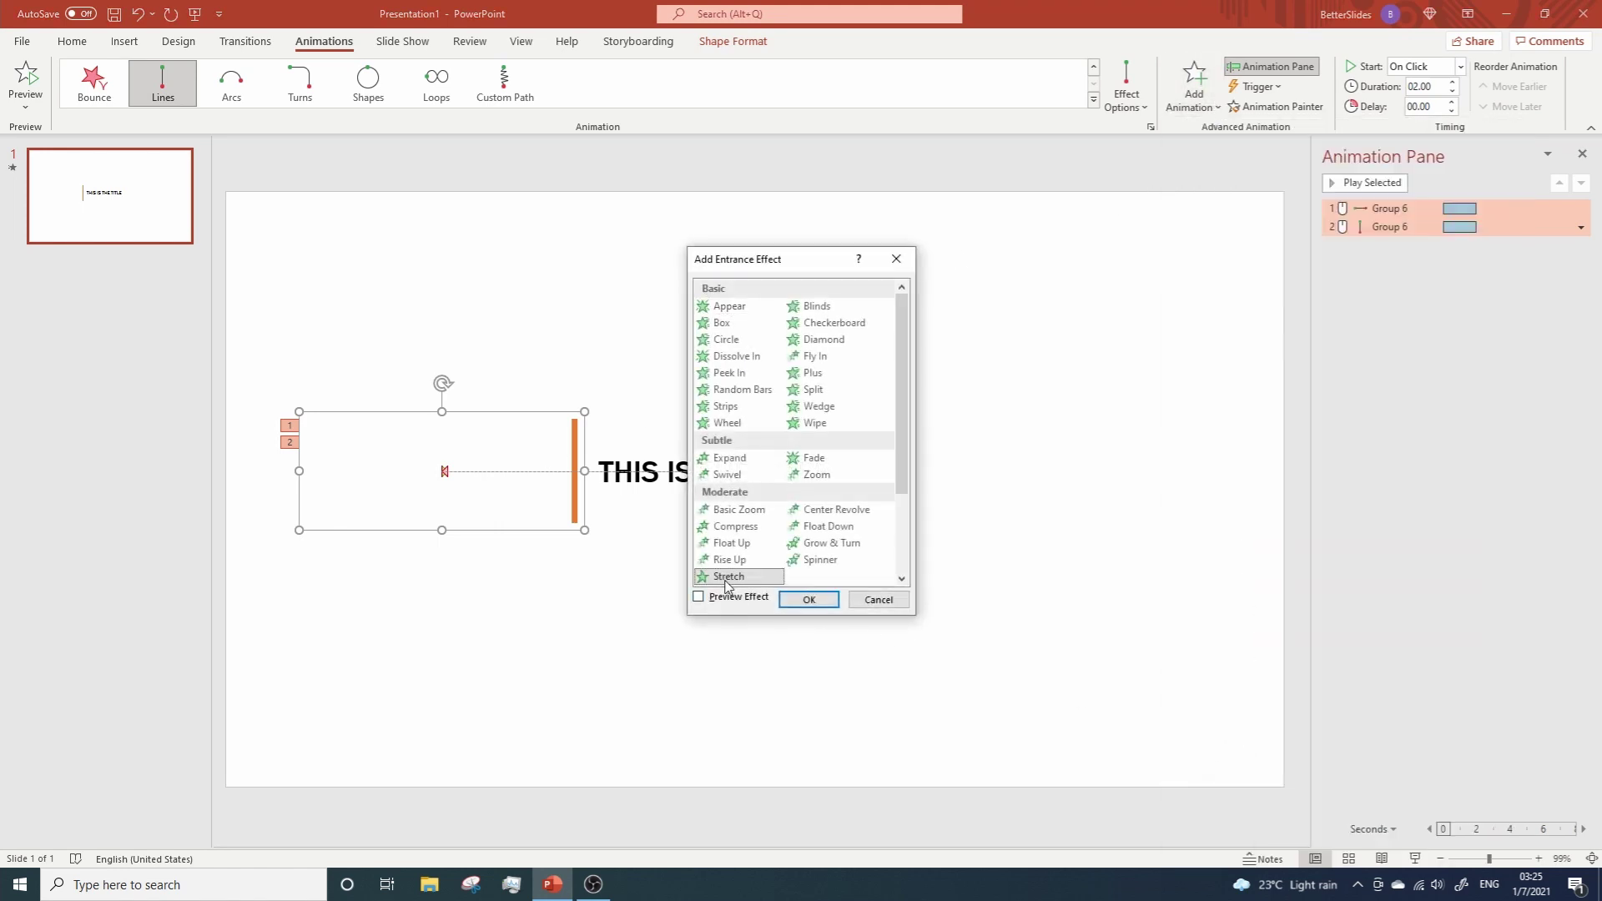
{"action": "left_click", "coordinate": [809, 599]}
Step: Set the Stretch direction to From Bottom and move it to the top of the animation order
{"action": "left_click", "coordinate": [1580, 246]}
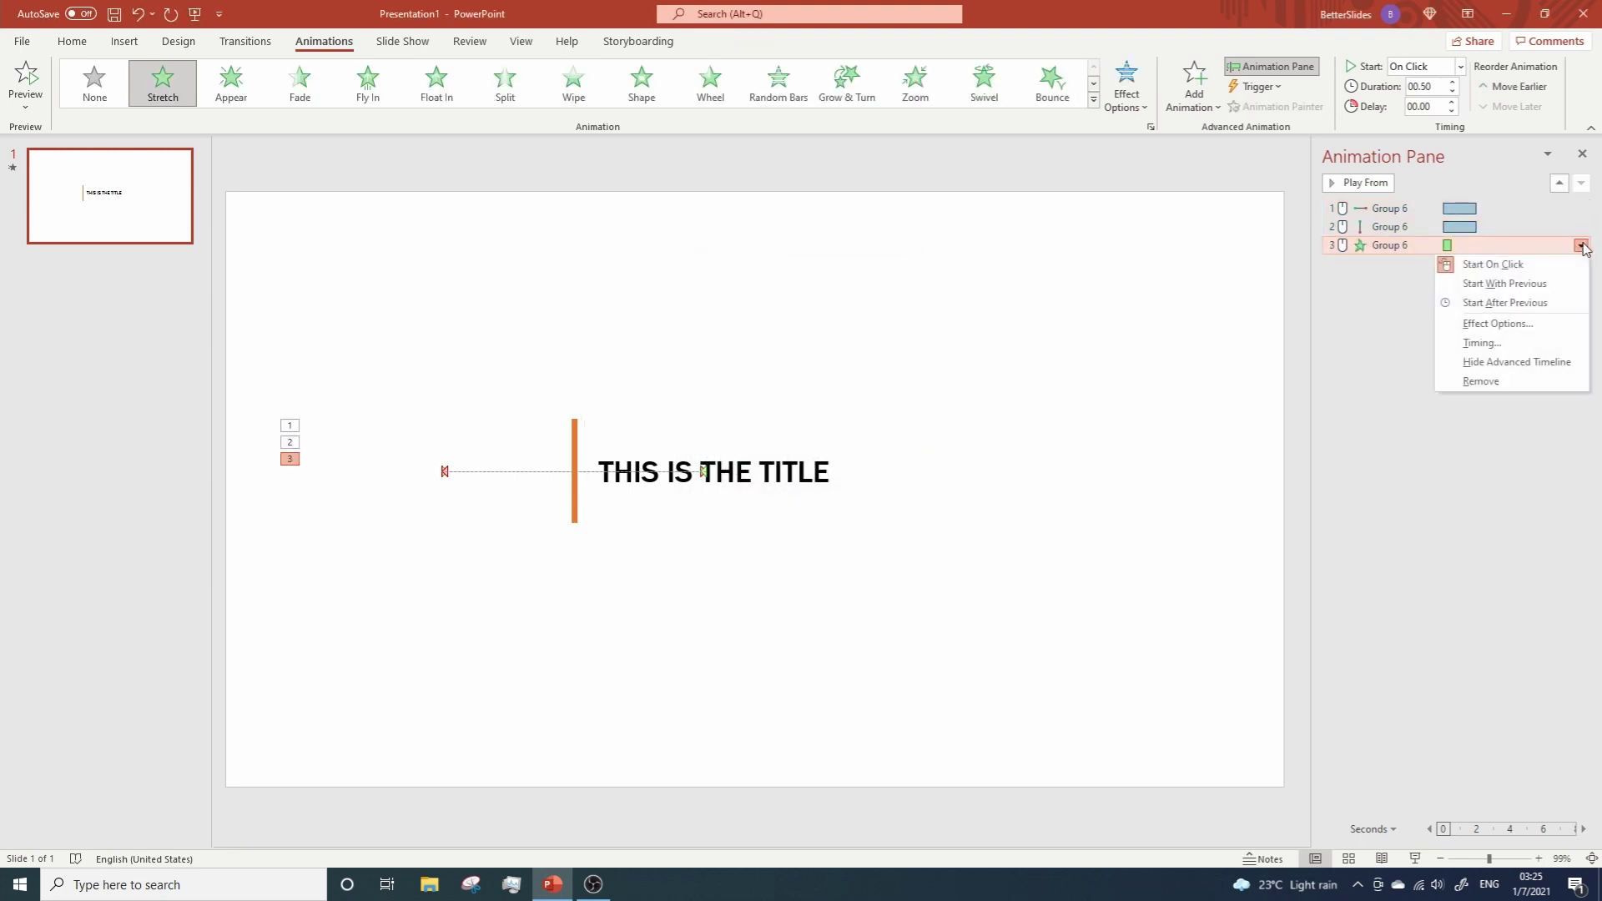
{"action": "left_click", "coordinate": [1494, 324]}
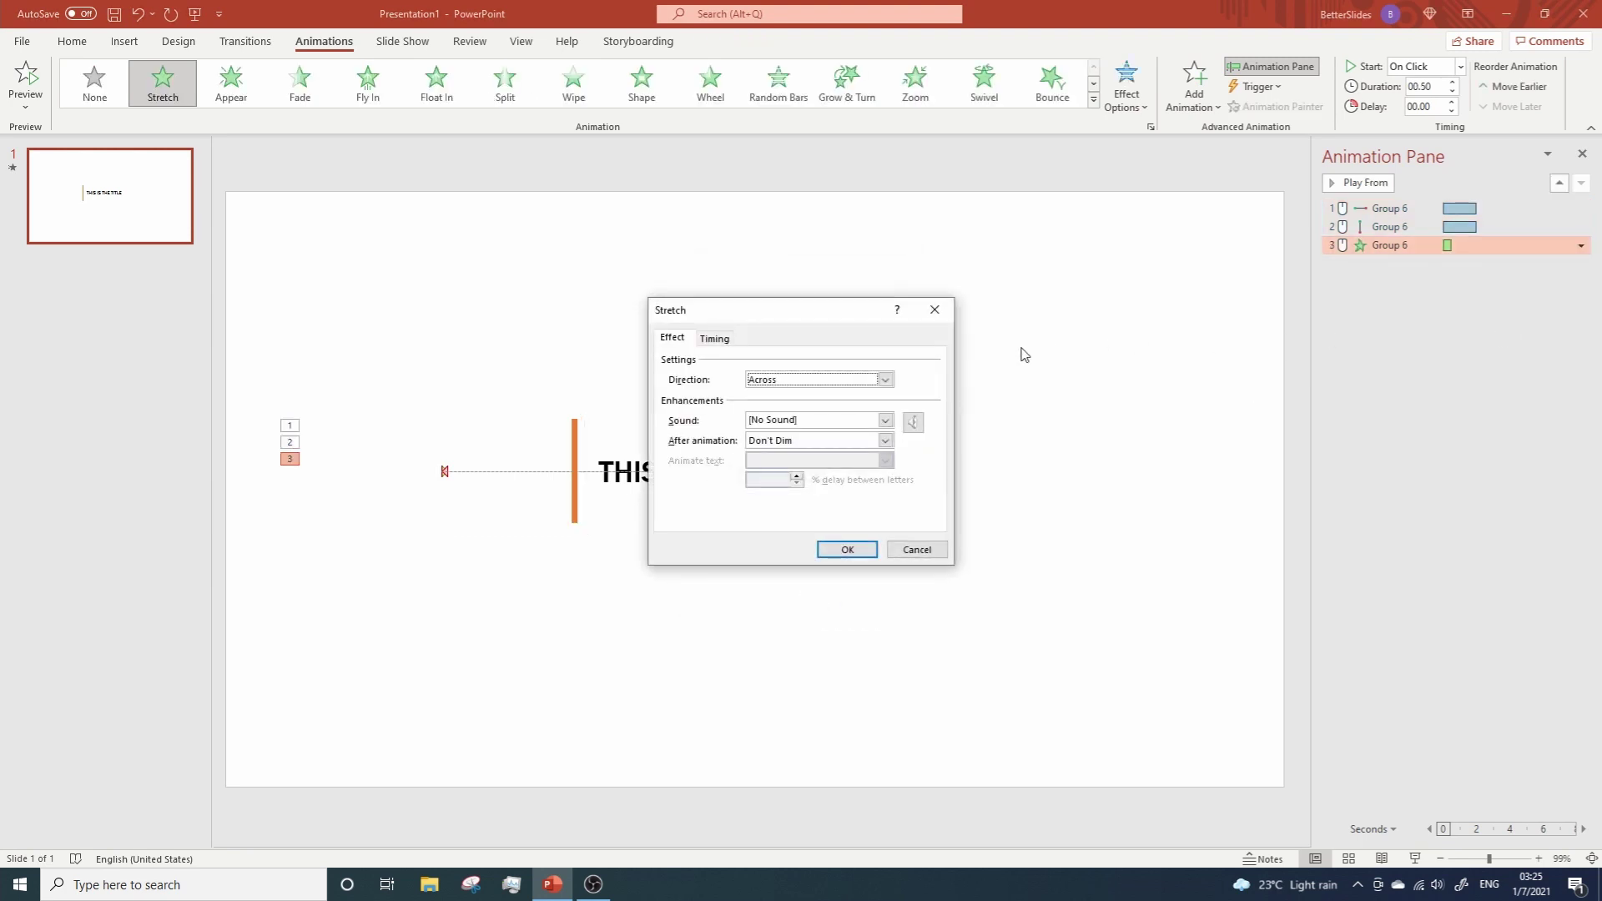
{"action": "left_click", "coordinate": [884, 380]}
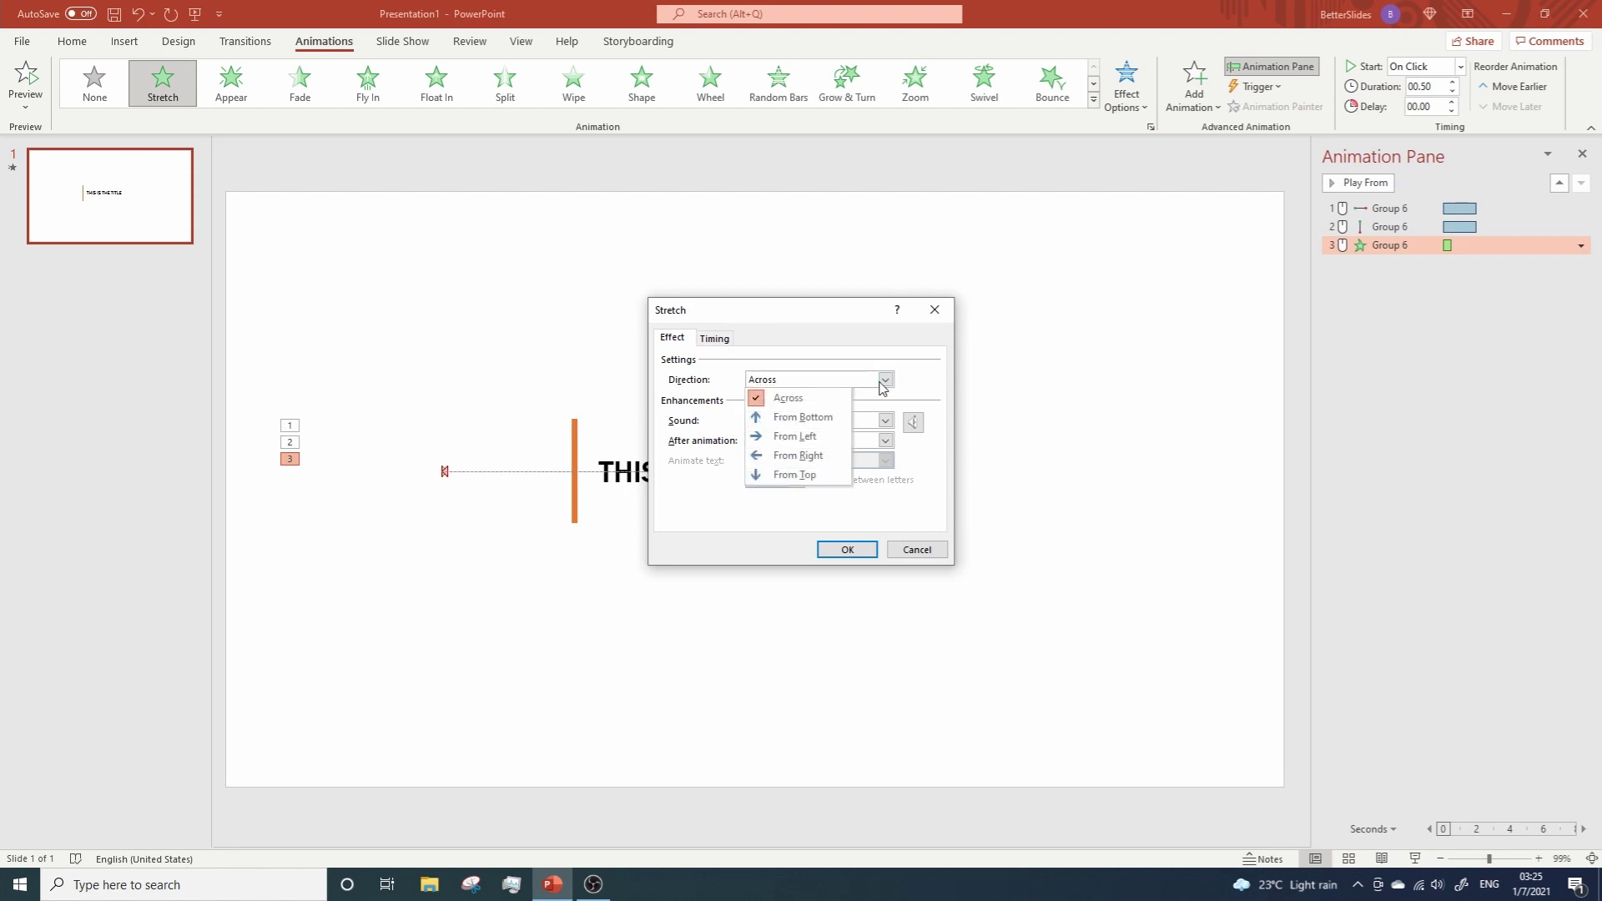
{"action": "left_click", "coordinate": [803, 418]}
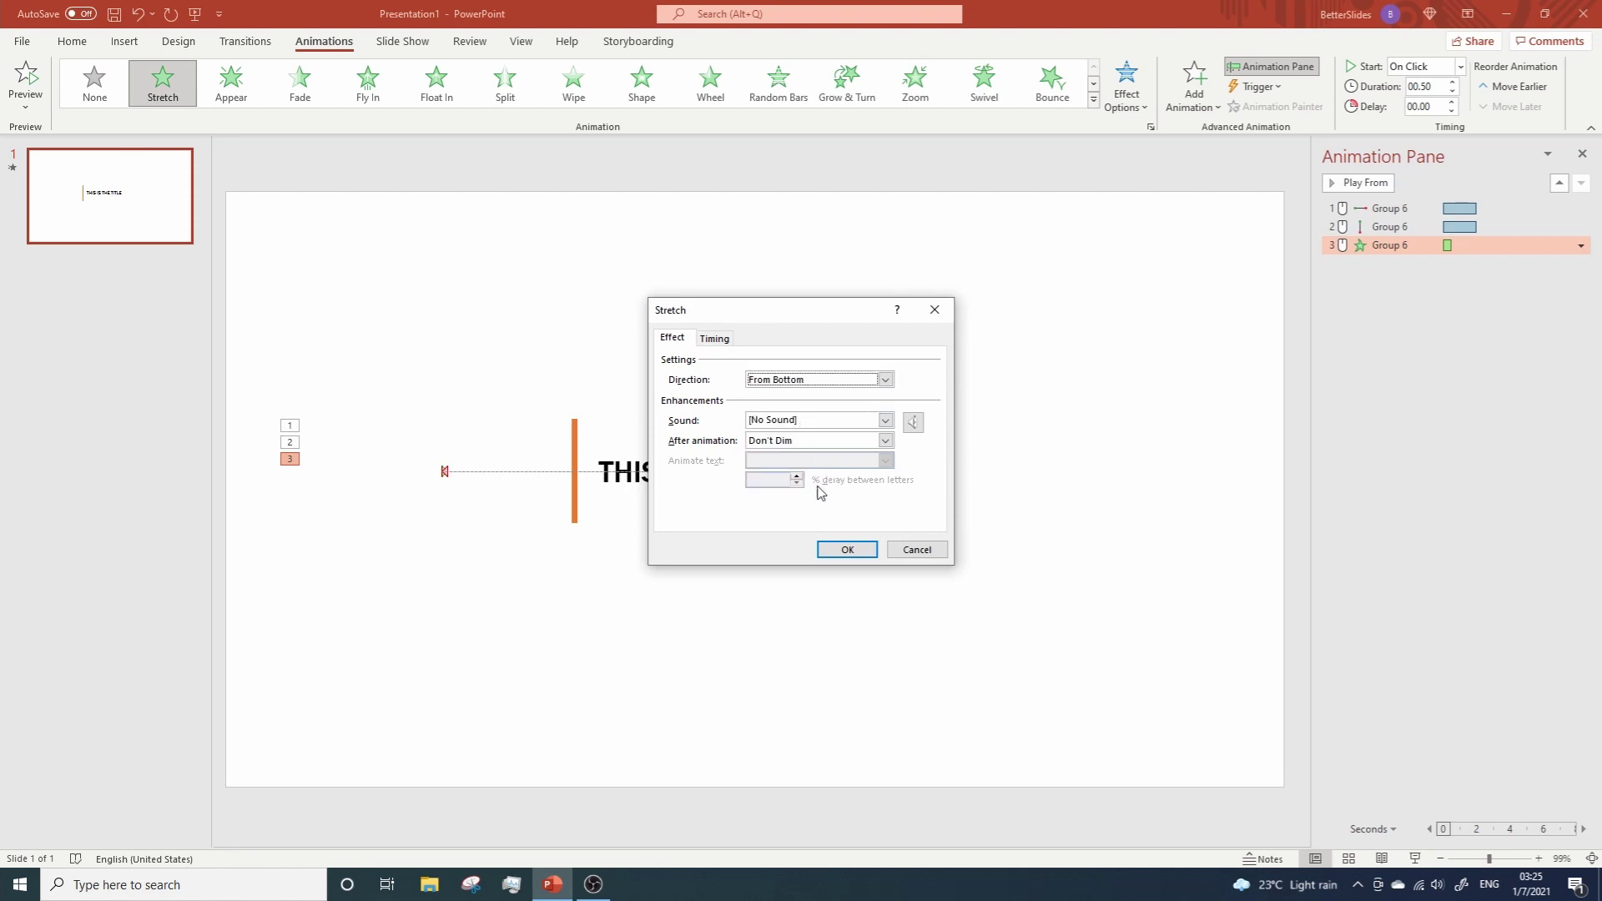
{"action": "left_click", "coordinate": [844, 550]}
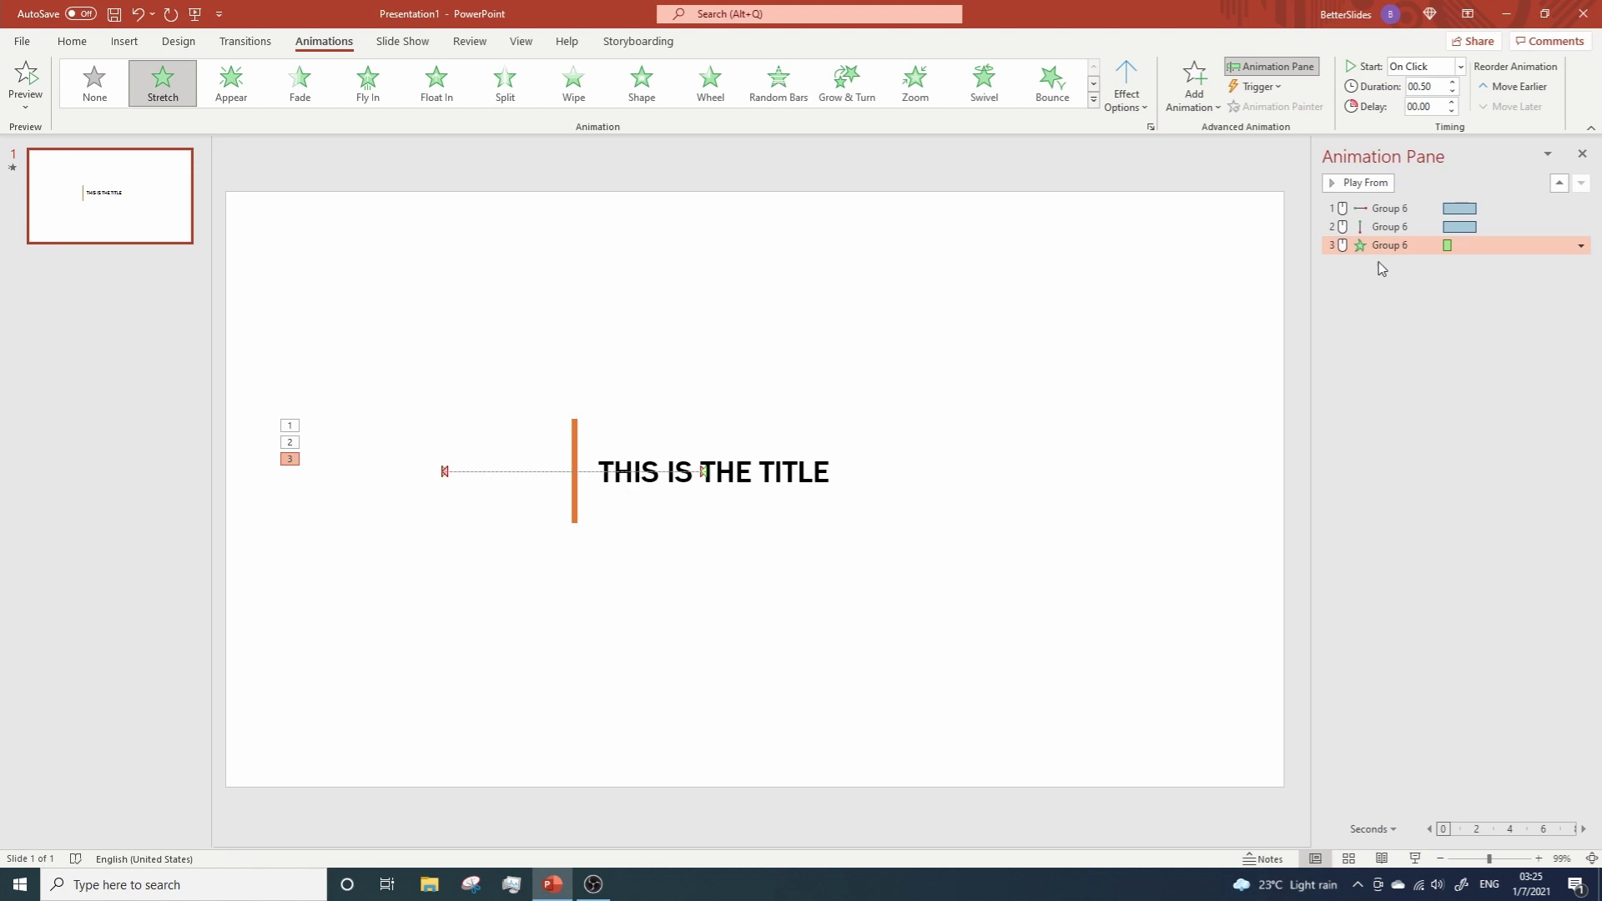
{"action": "left_click_drag", "start_coordinate": [1378, 246], "coordinate": [1376, 201]}
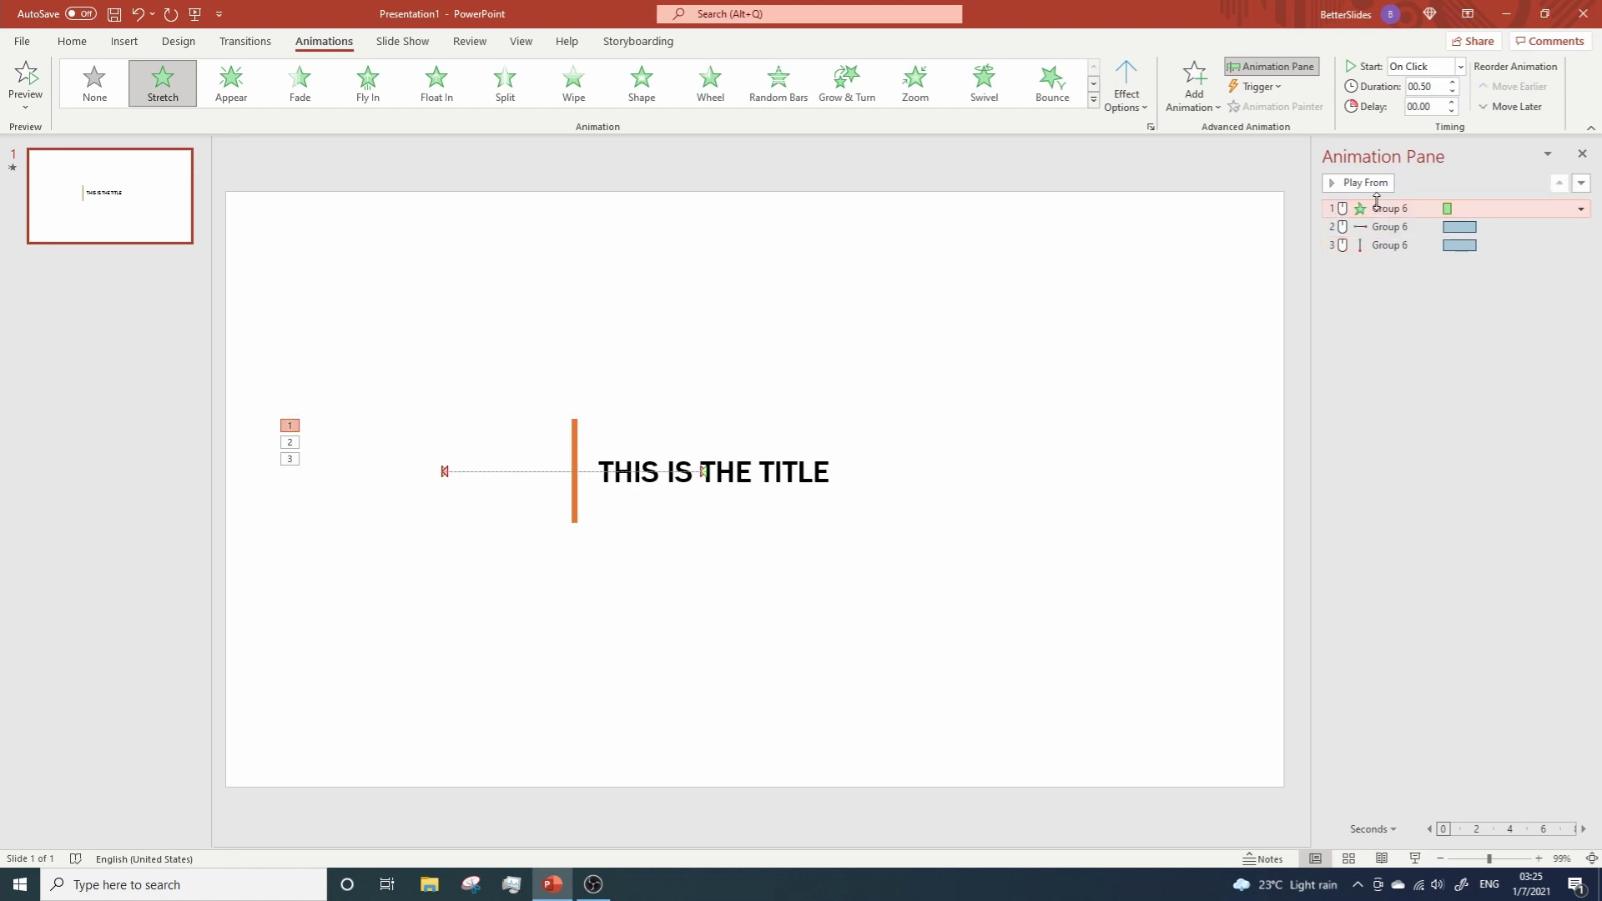
Step: Set both of the group's motion paths to start After Previous
{"action": "left_click", "coordinate": [1384, 226]}
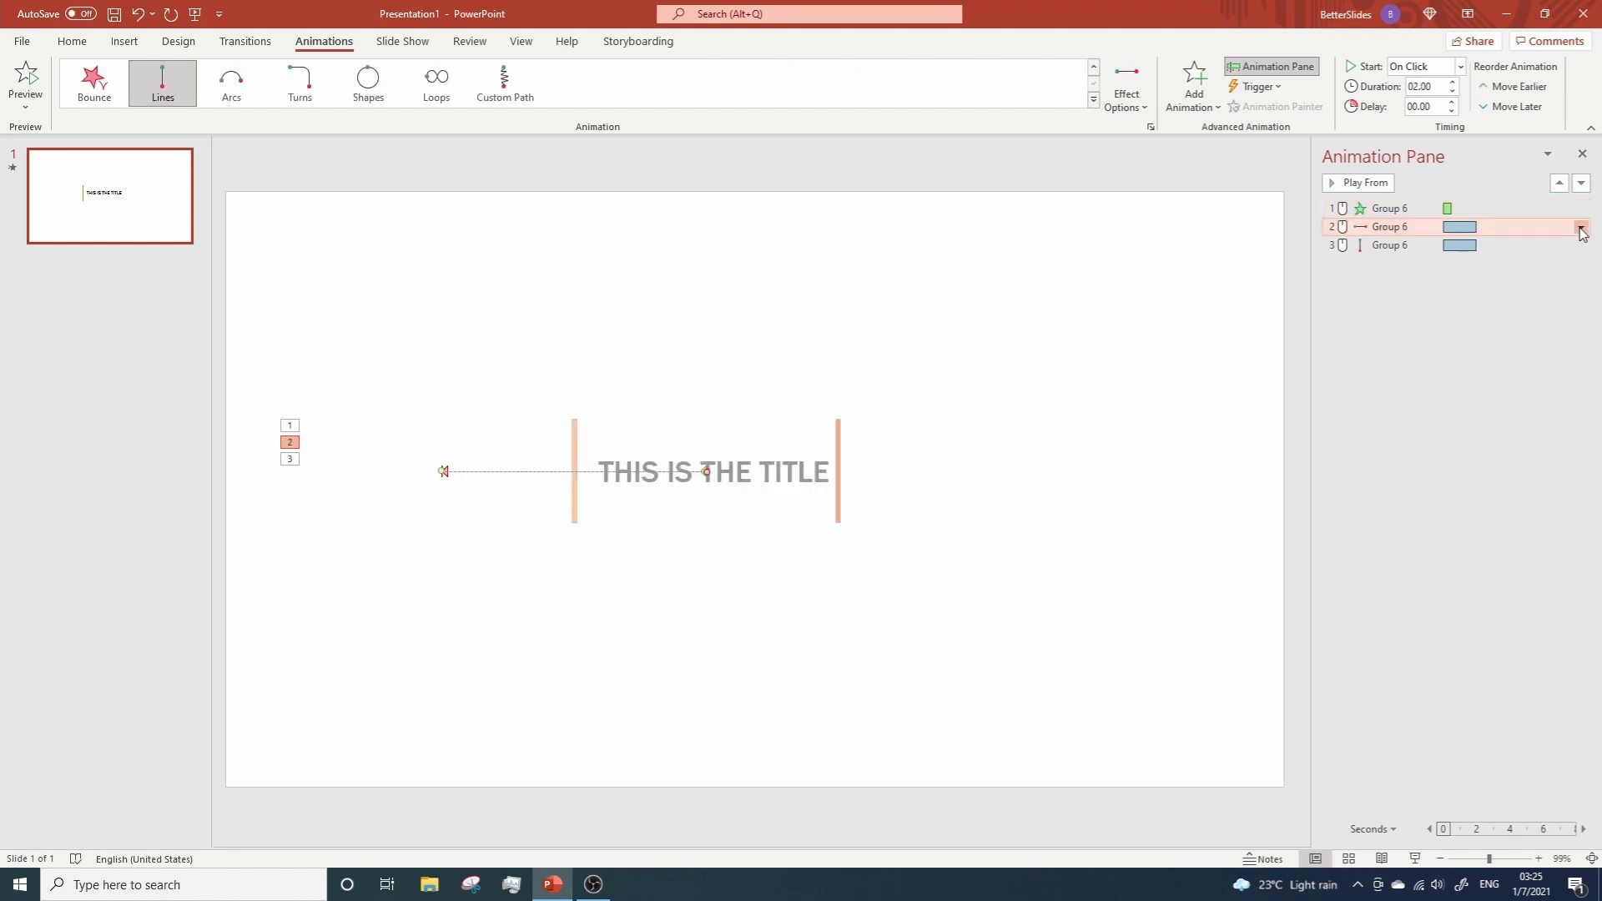
{"action": "left_click", "coordinate": [1581, 228]}
{"action": "left_click", "coordinate": [1512, 287]}
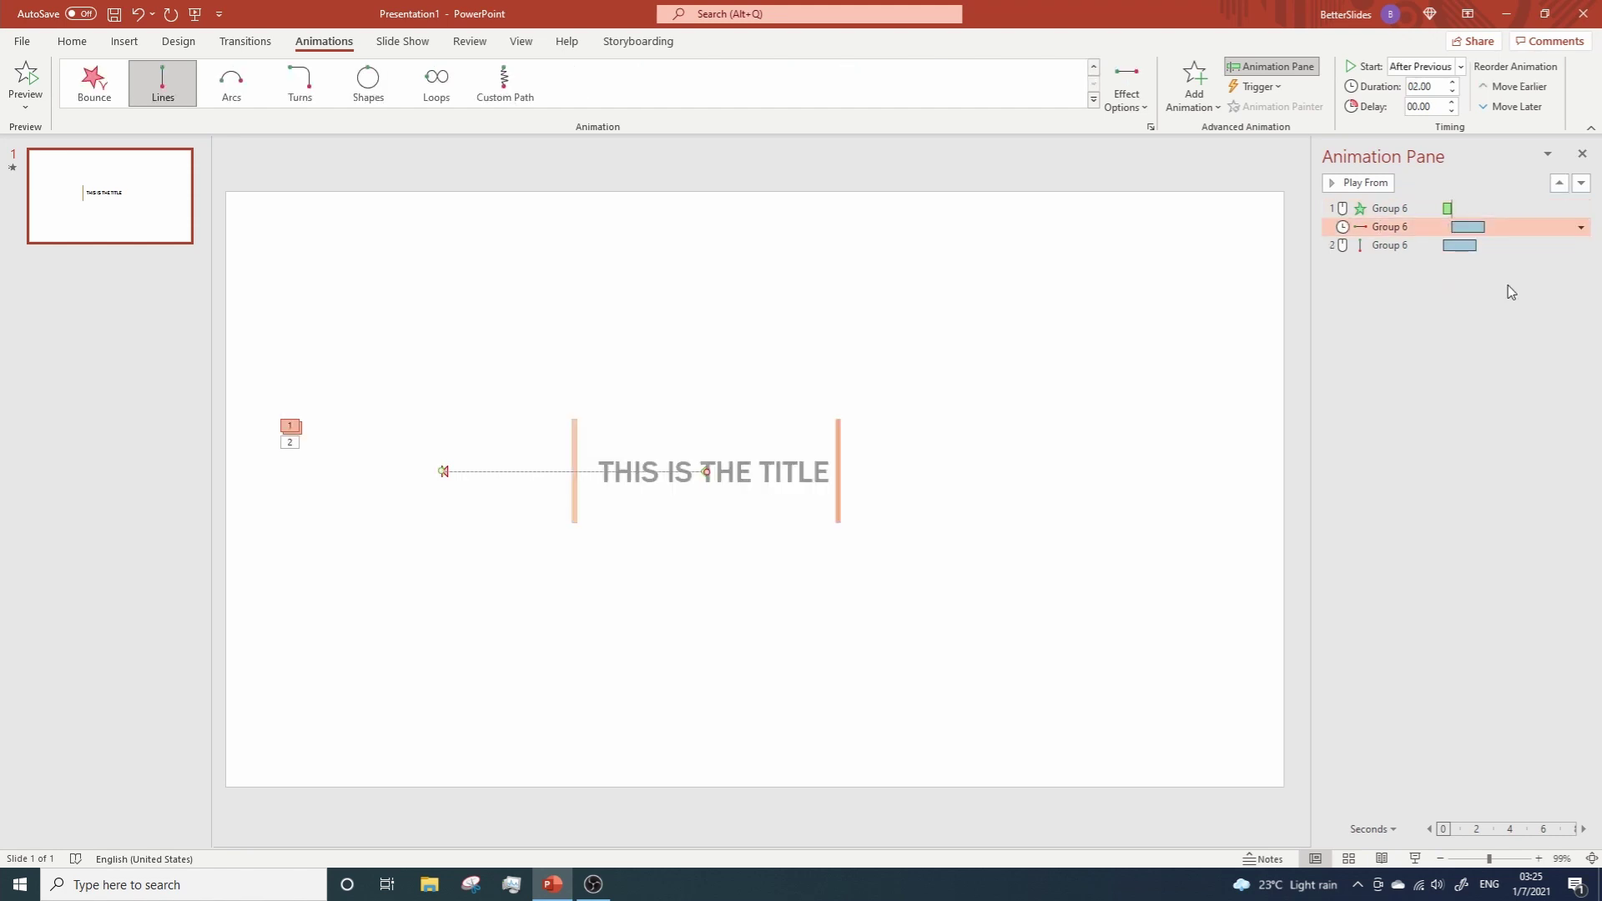
{"action": "left_click", "coordinate": [1375, 247]}
{"action": "left_click", "coordinate": [1580, 246]}
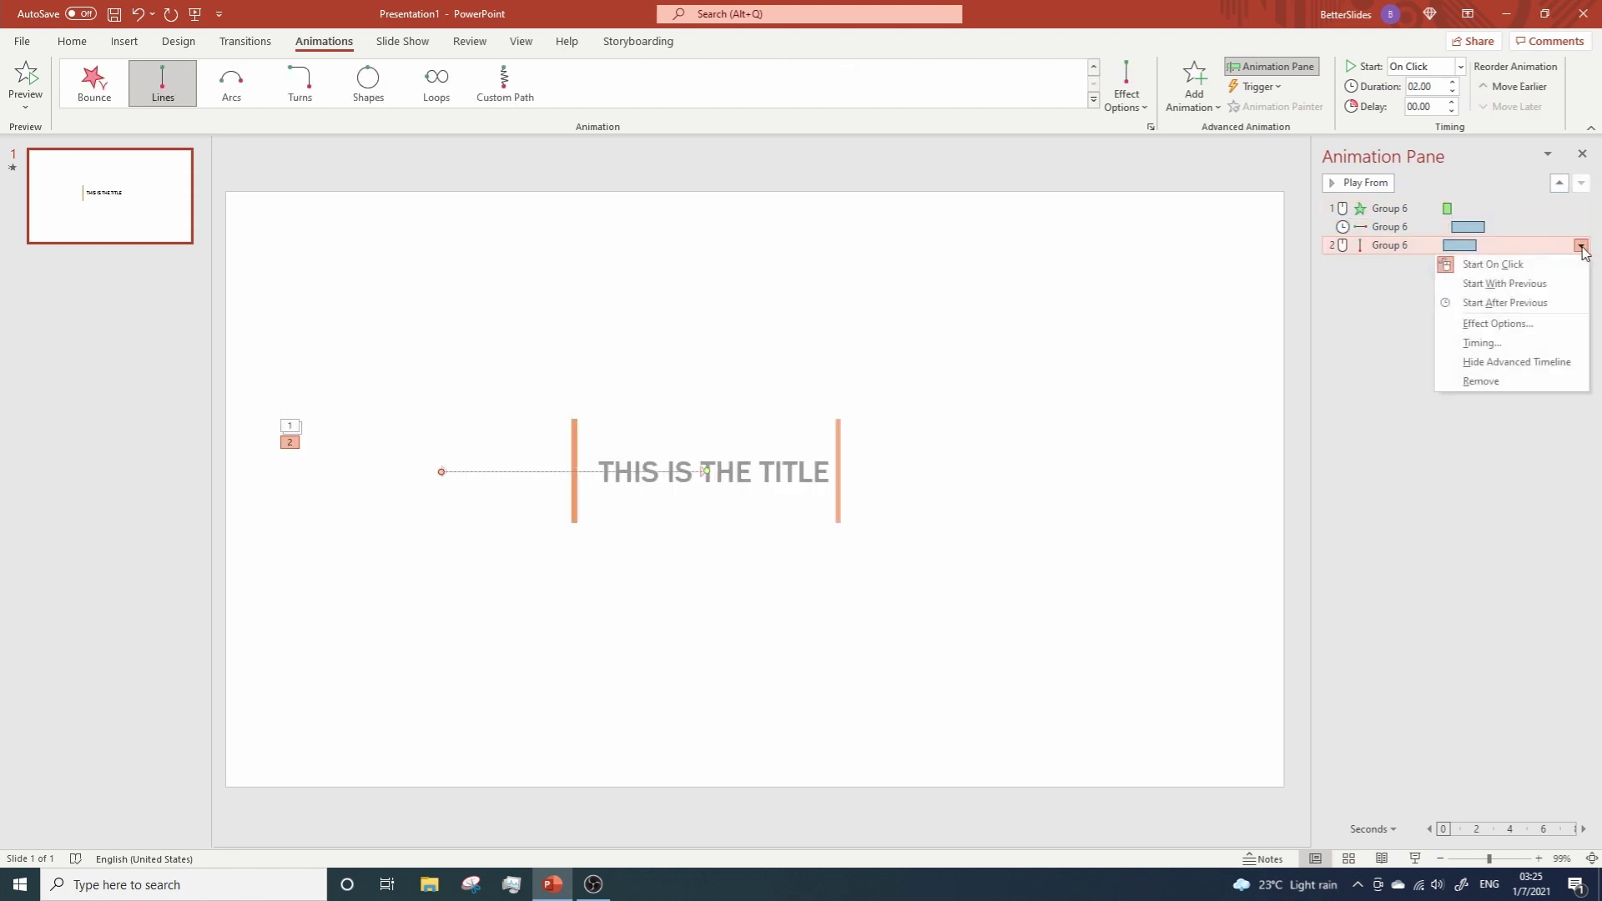
{"action": "left_click", "coordinate": [1504, 302]}
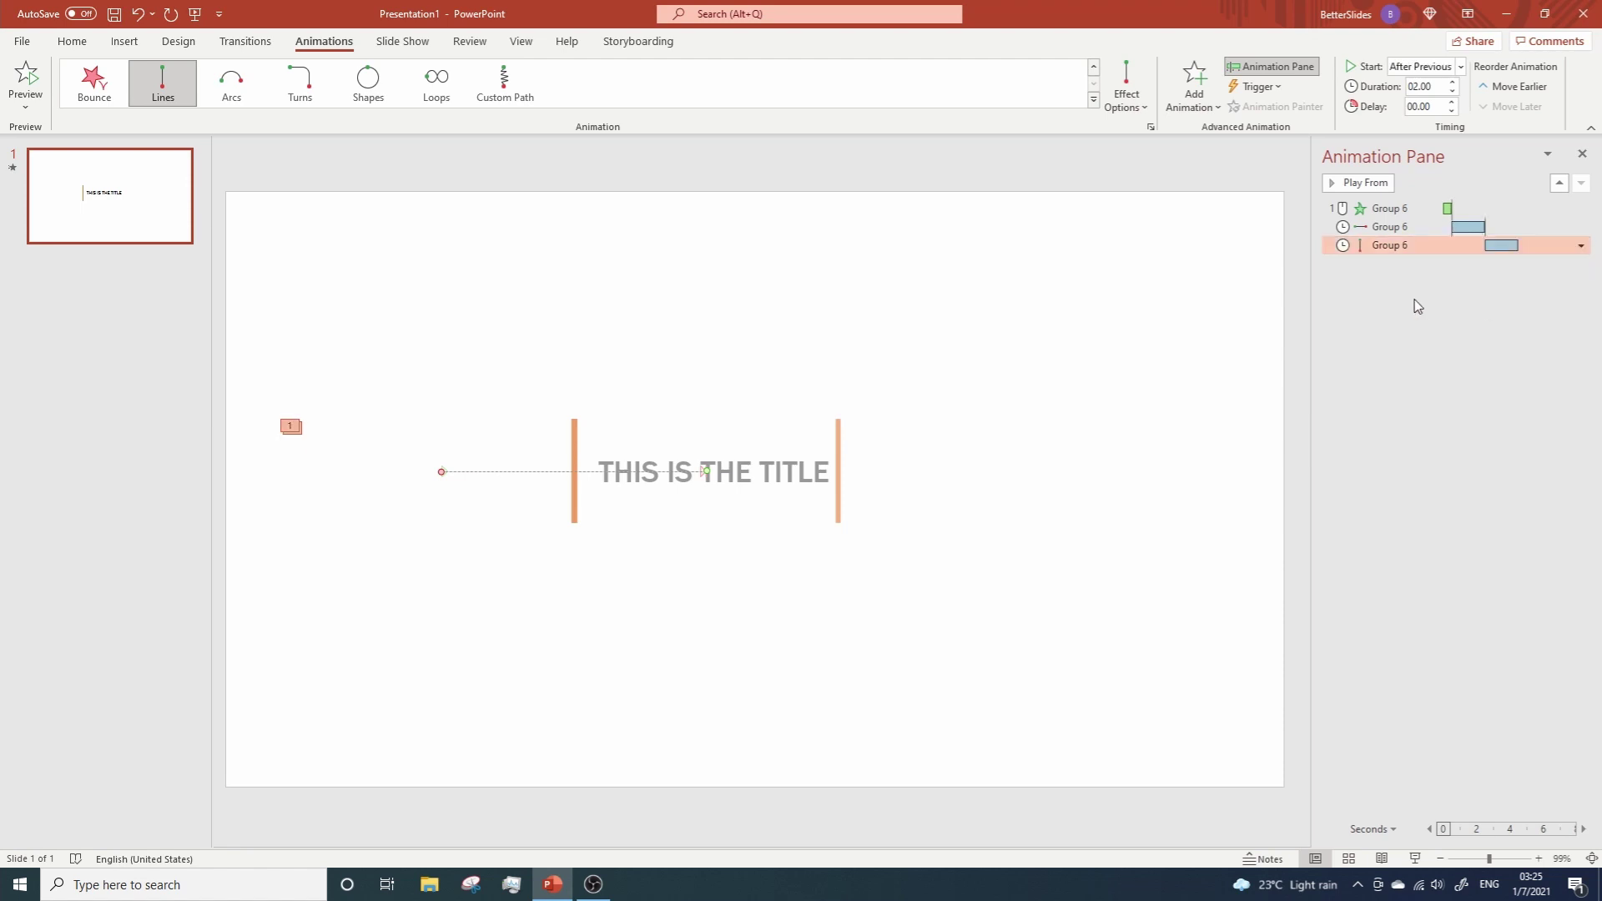
{"action": "left_click", "coordinate": [761, 601]}
Step: Make the title's Appear start After Previous and place it before the bar's return path
{"action": "left_click", "coordinate": [808, 492]}
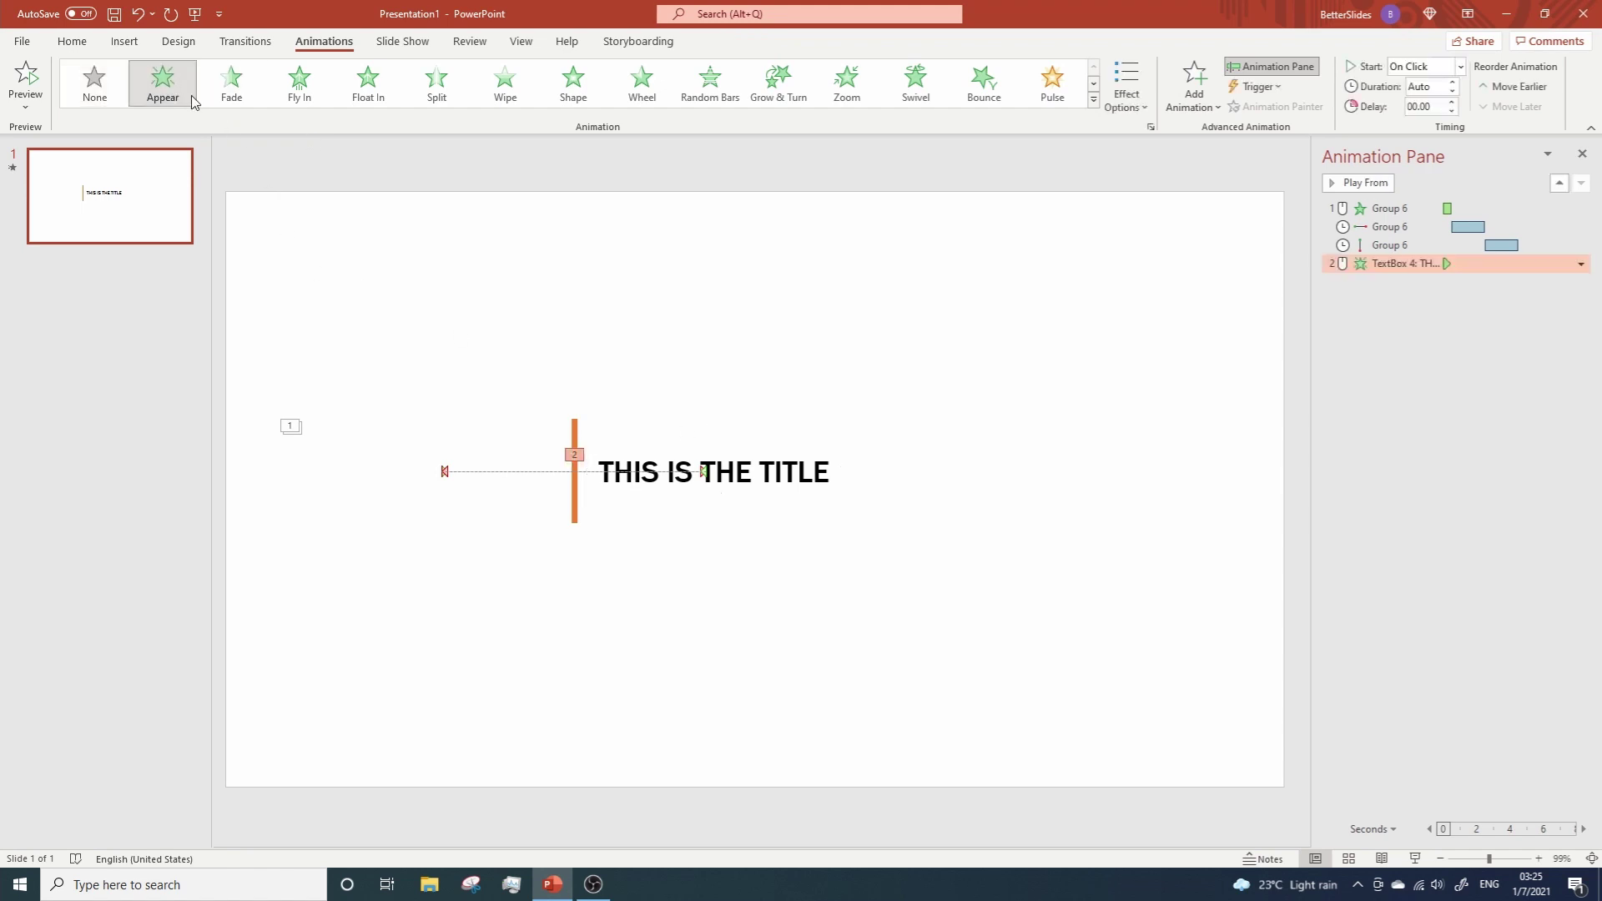
{"action": "left_click", "coordinate": [1580, 263]}
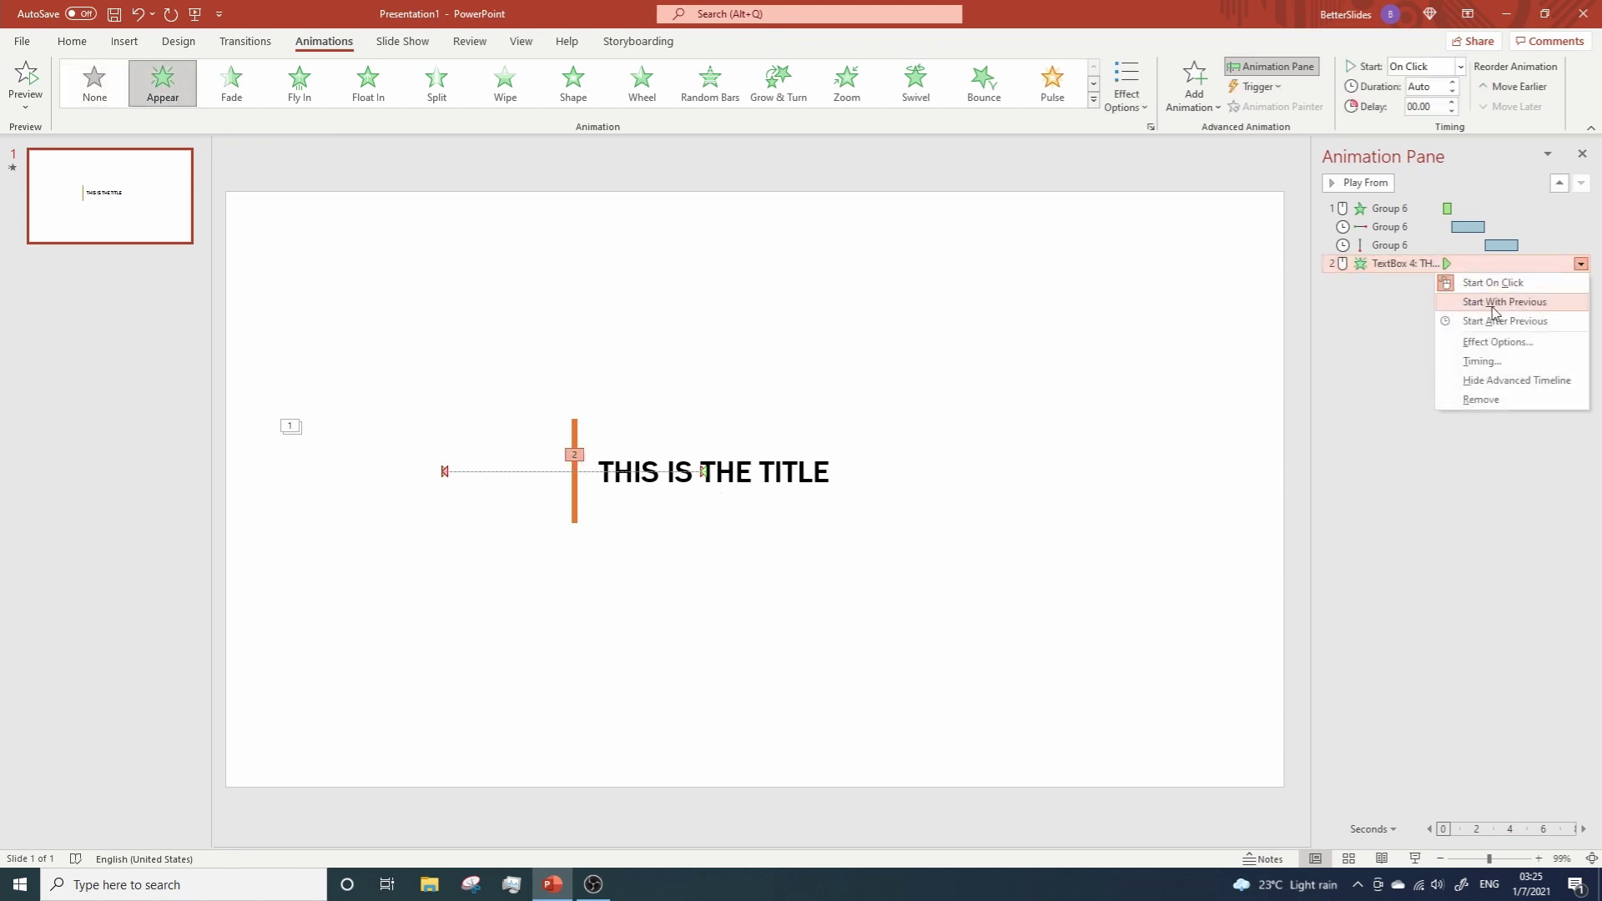
{"action": "left_click", "coordinate": [1493, 321]}
{"action": "left_click_drag", "start_coordinate": [1385, 267], "coordinate": [1383, 244]}
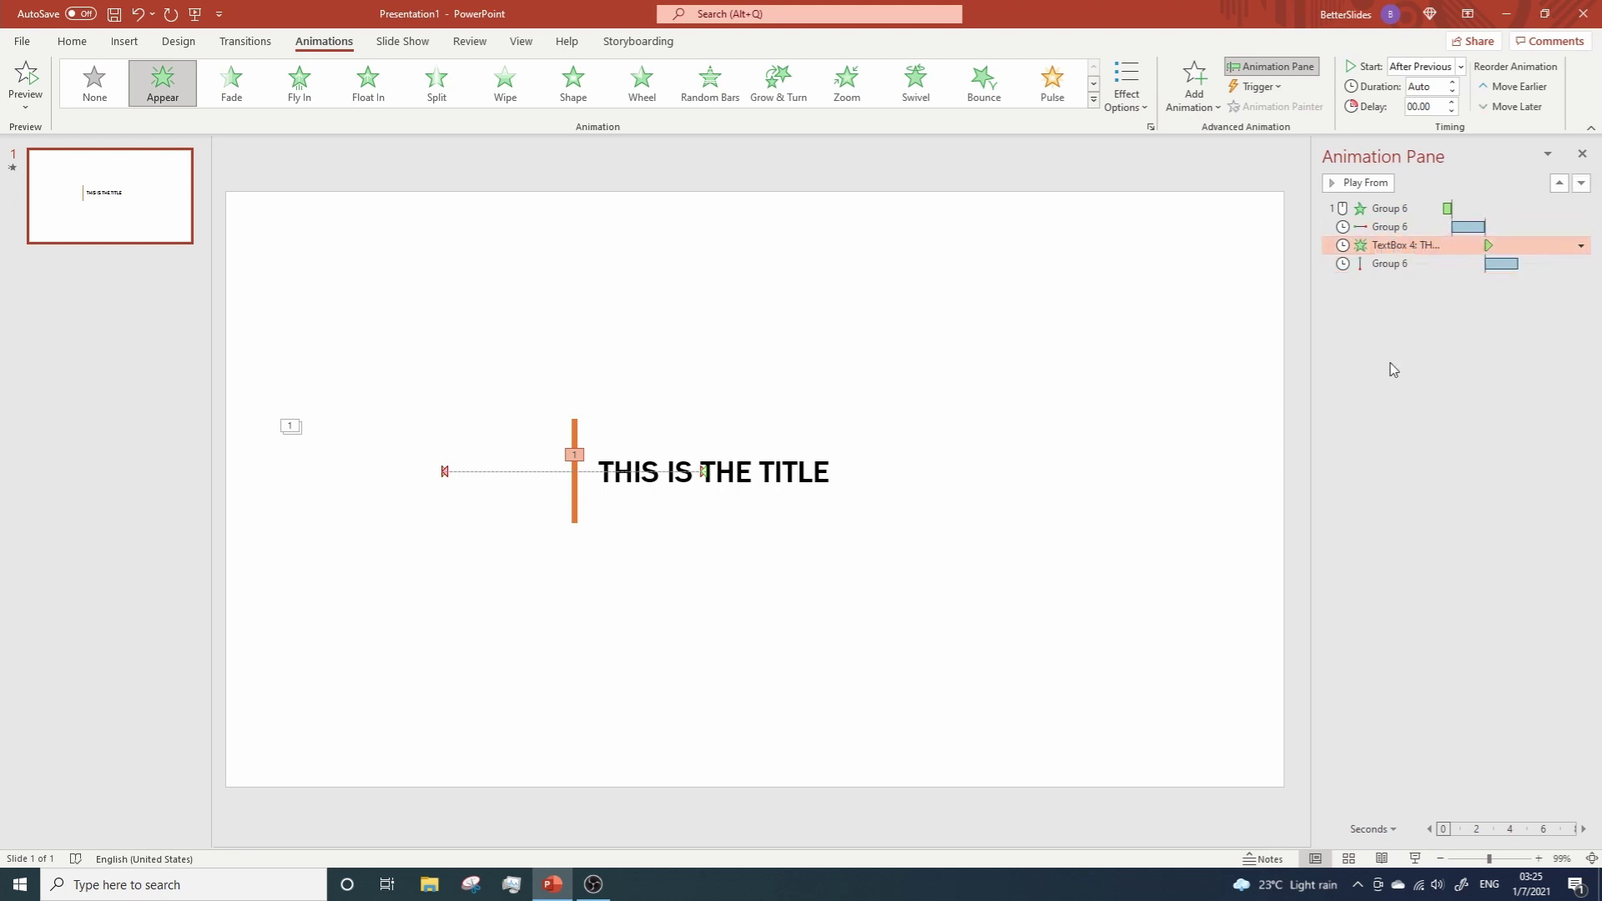
{"action": "left_click", "coordinate": [805, 543]}
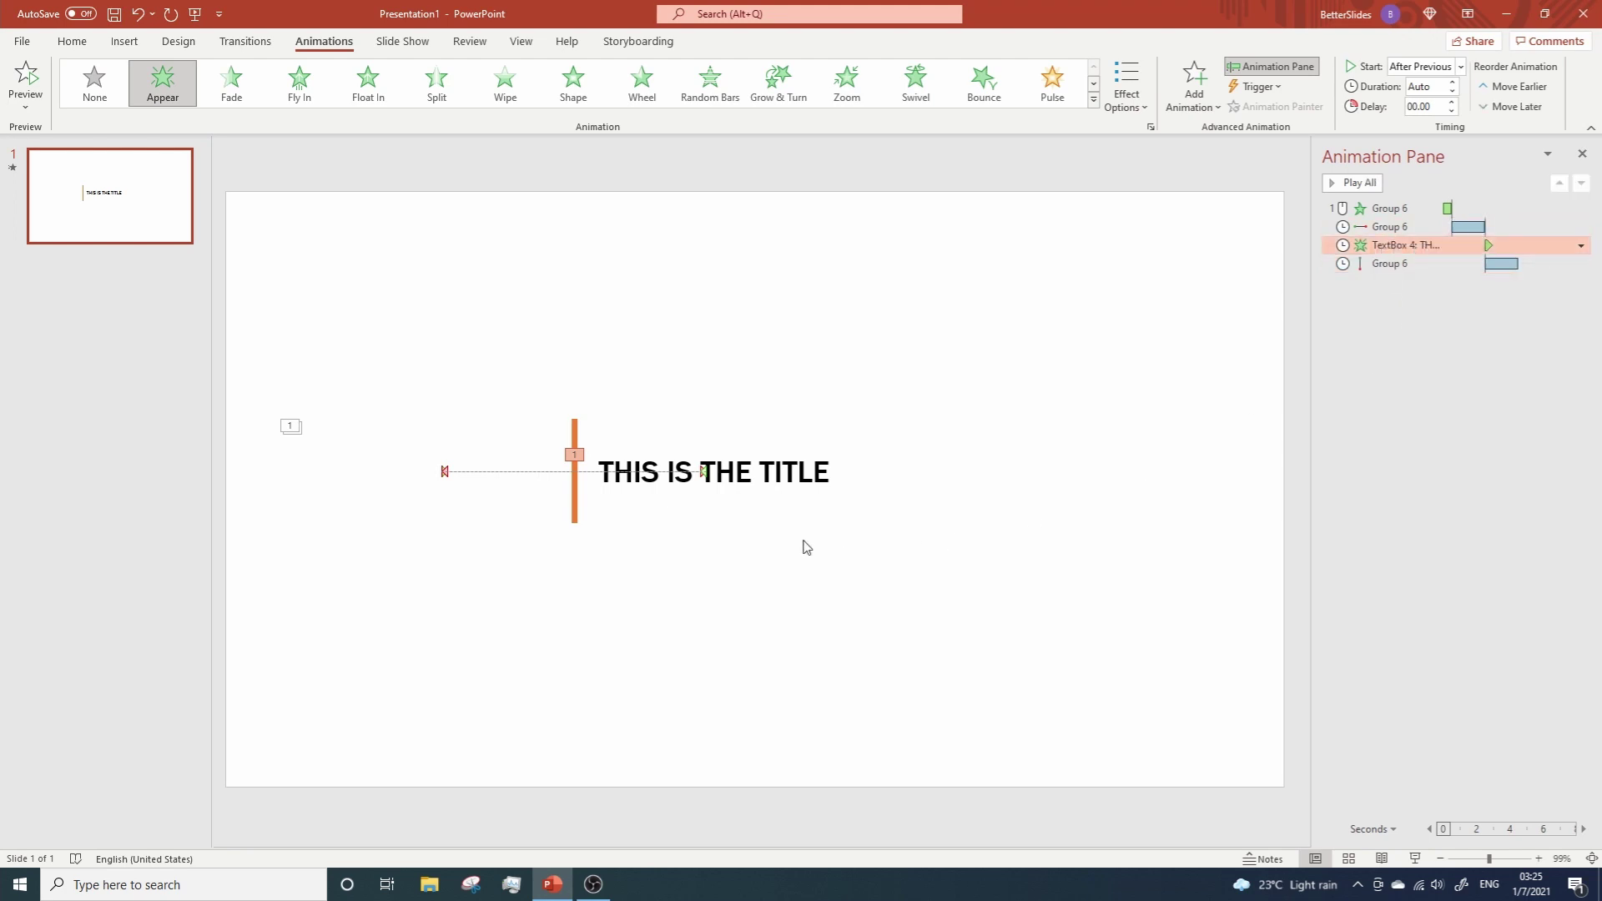
{"action": "left_click", "coordinate": [779, 489]}
Step: Use Send to Back on the title text box so the orange bar covers it
{"action": "right_click", "coordinate": [778, 500]}
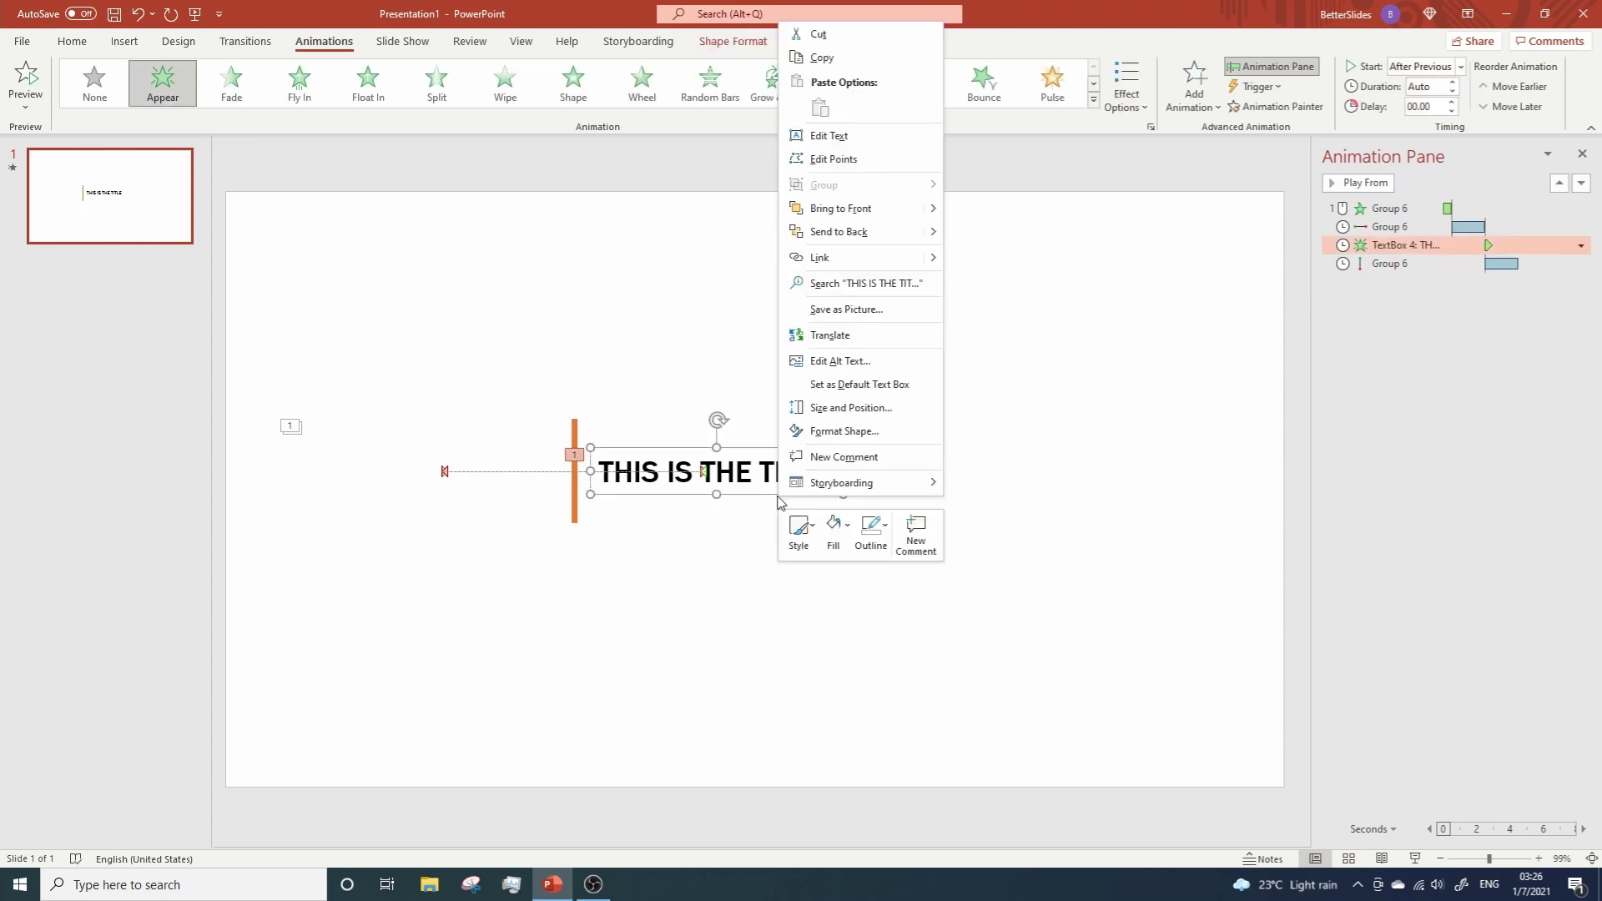
{"action": "left_click", "coordinate": [841, 234]}
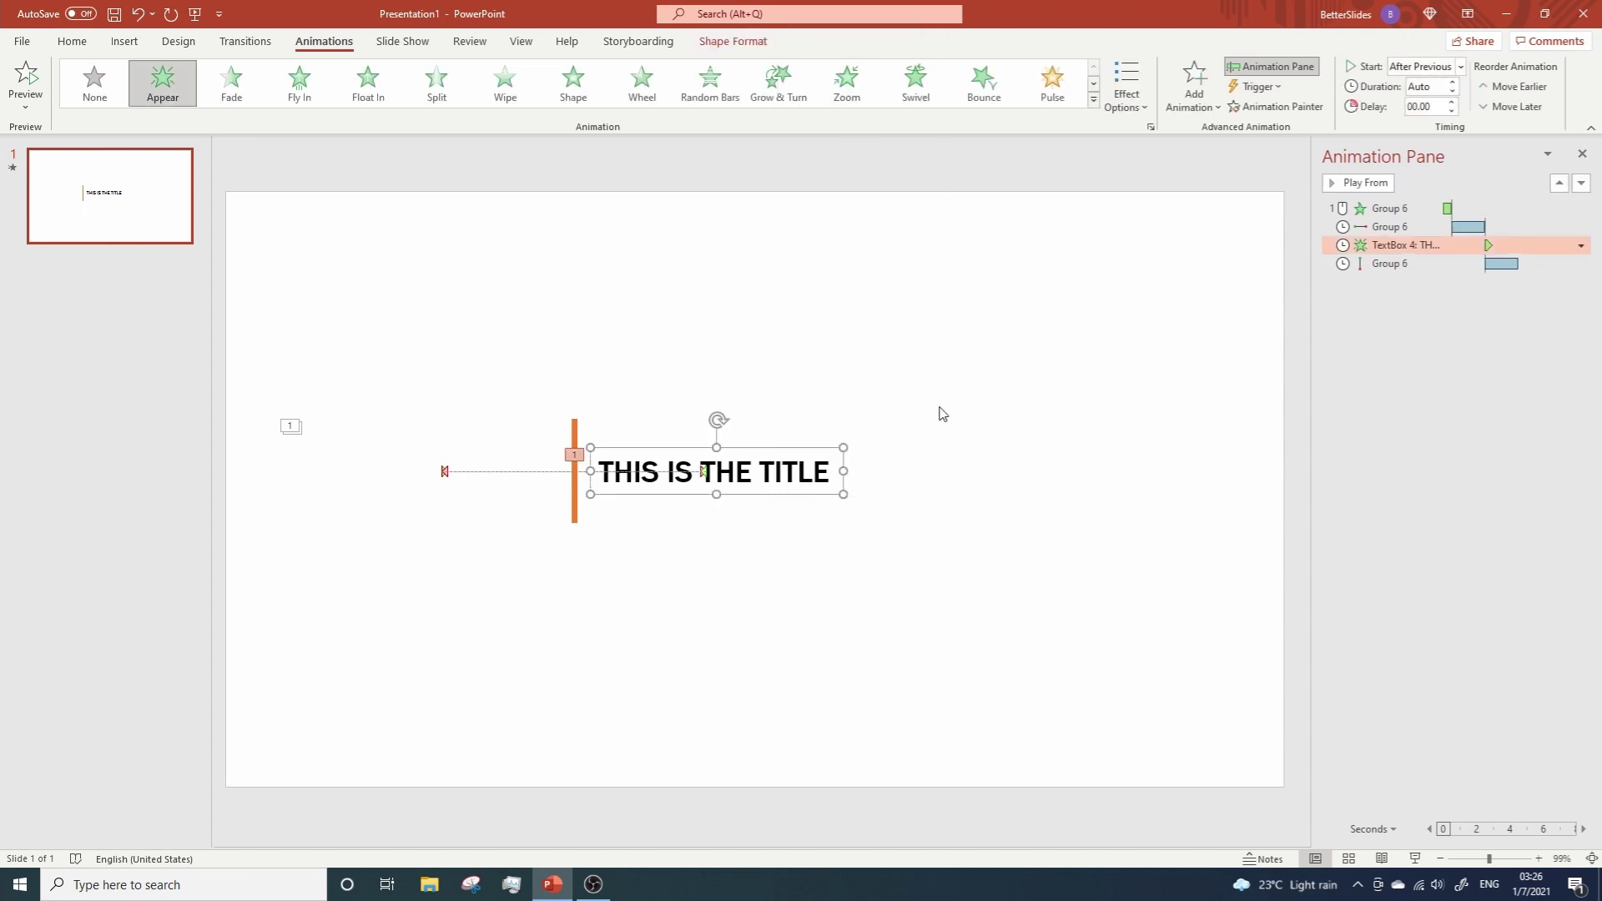
{"action": "left_click", "coordinate": [975, 506]}
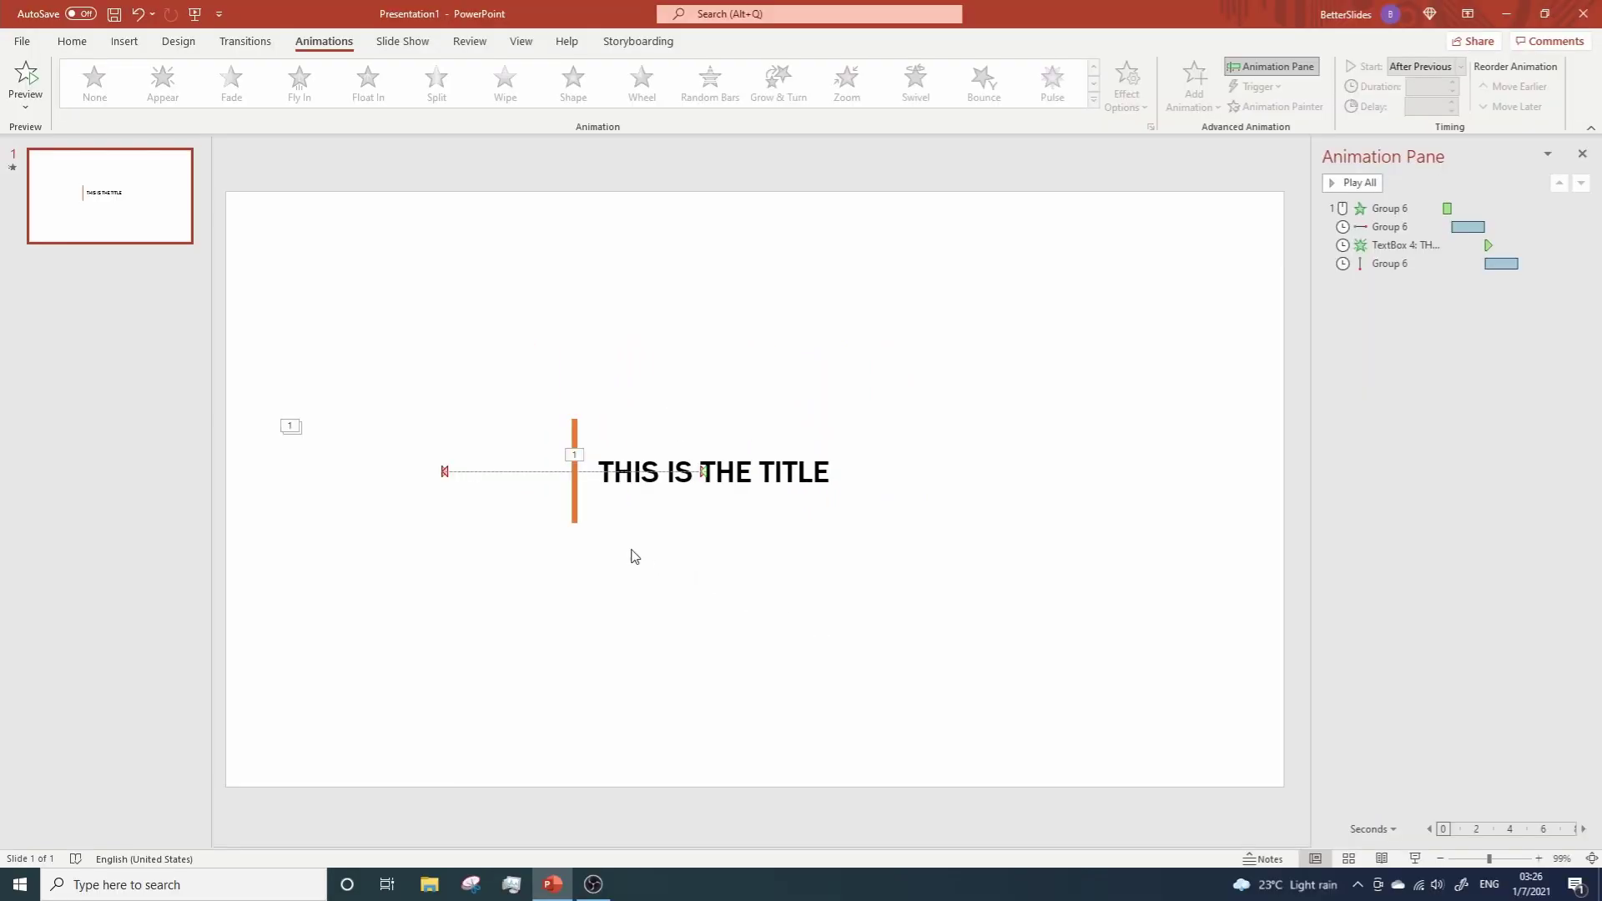
Step: Set the duration of both of the group's Lines motion paths to 1.00 second
{"action": "left_click", "coordinate": [555, 513]}
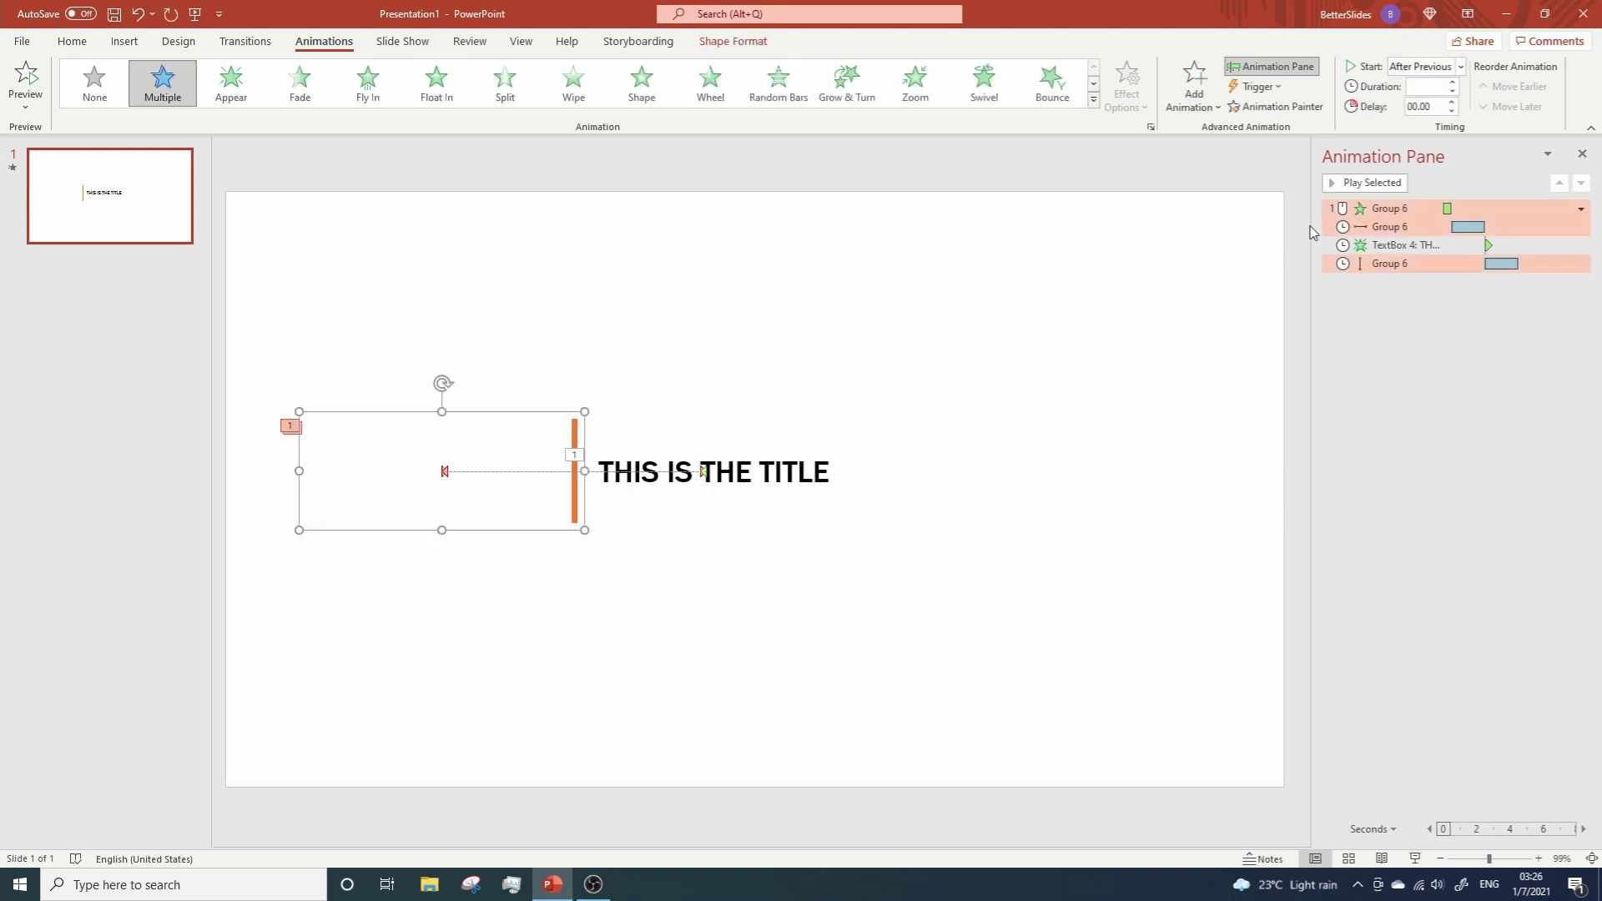
{"action": "left_click", "coordinate": [1388, 227]}
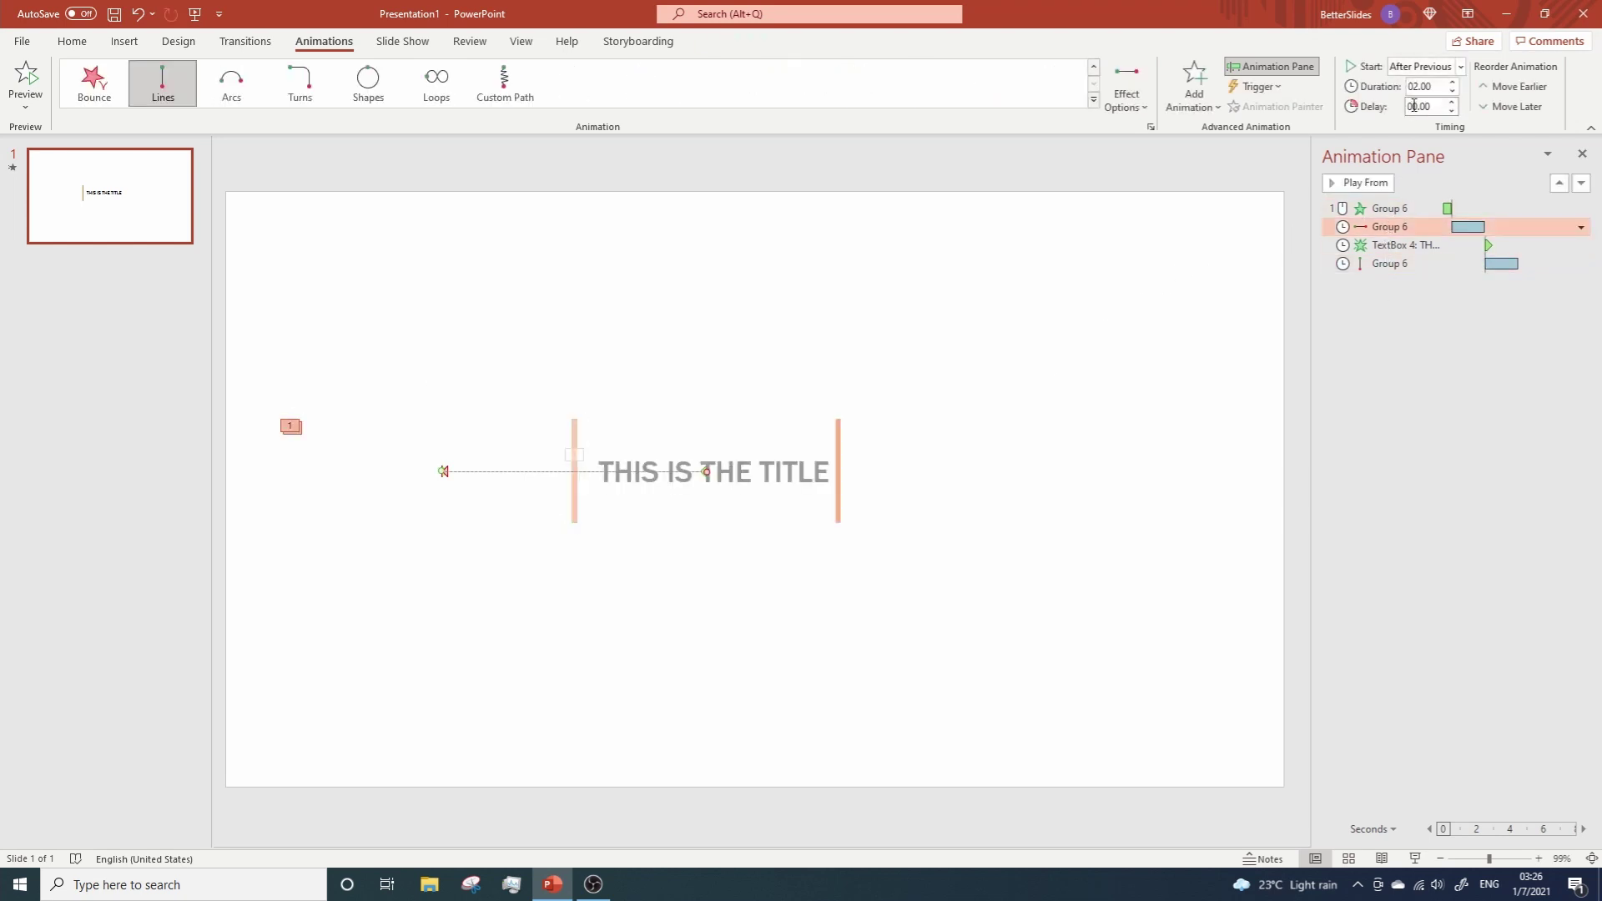
{"action": "double_click", "coordinate": [1418, 86]}
{"action": "type", "text": "1"}
{"action": "key", "text": "Return"}
{"action": "left_click", "coordinate": [1389, 264]}
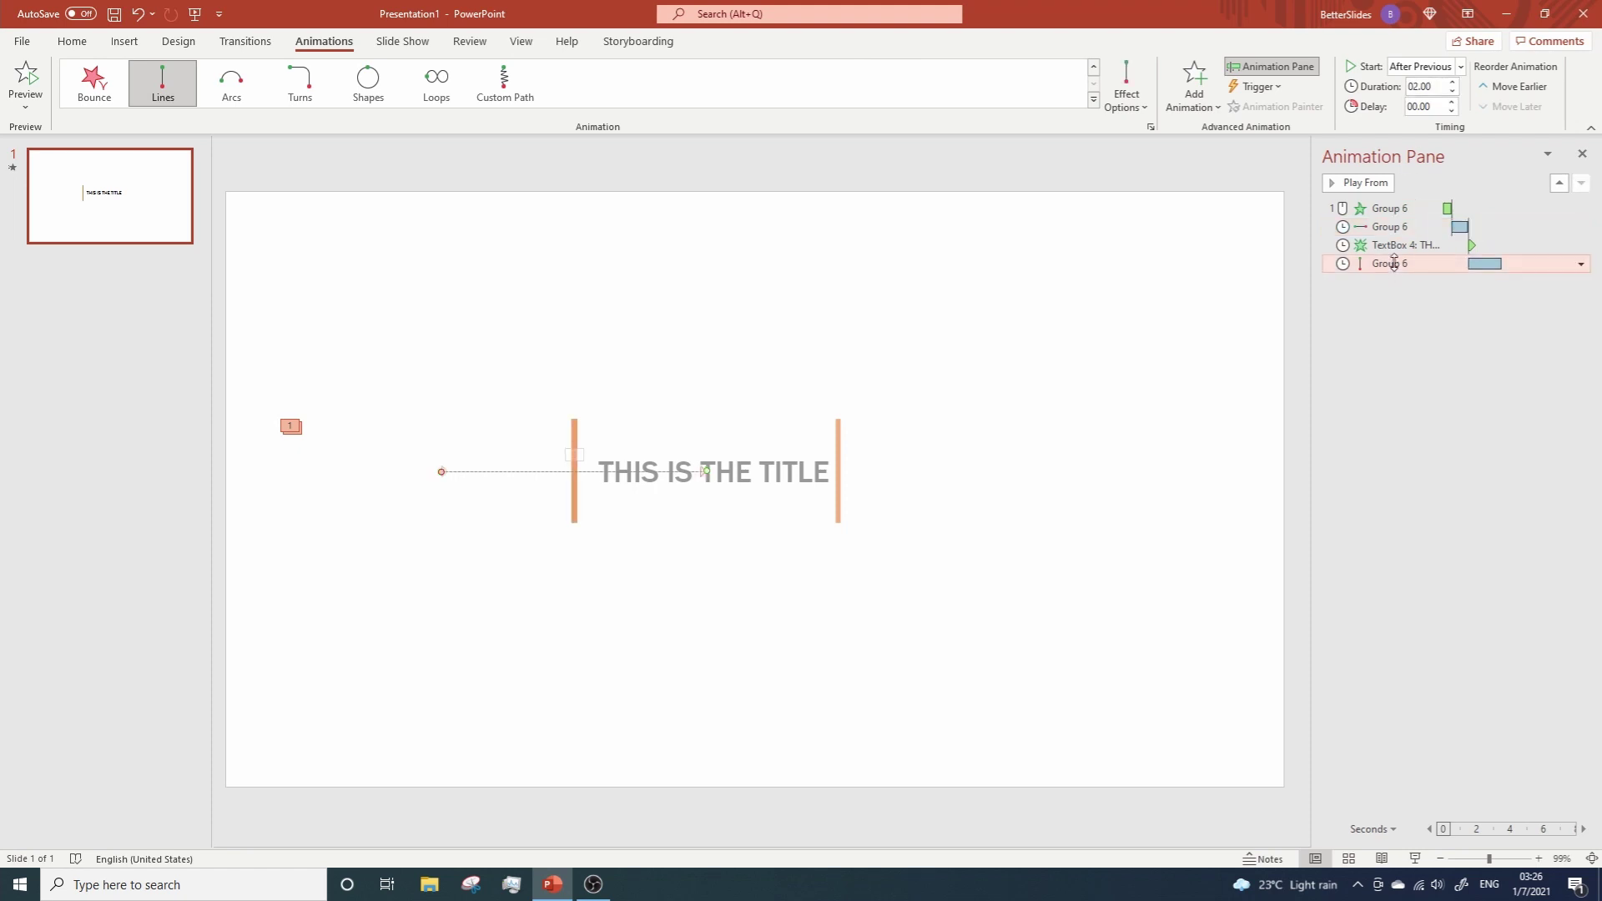
{"action": "double_click", "coordinate": [1418, 86]}
{"action": "type", "text": "1"}
{"action": "key", "text": "Return"}
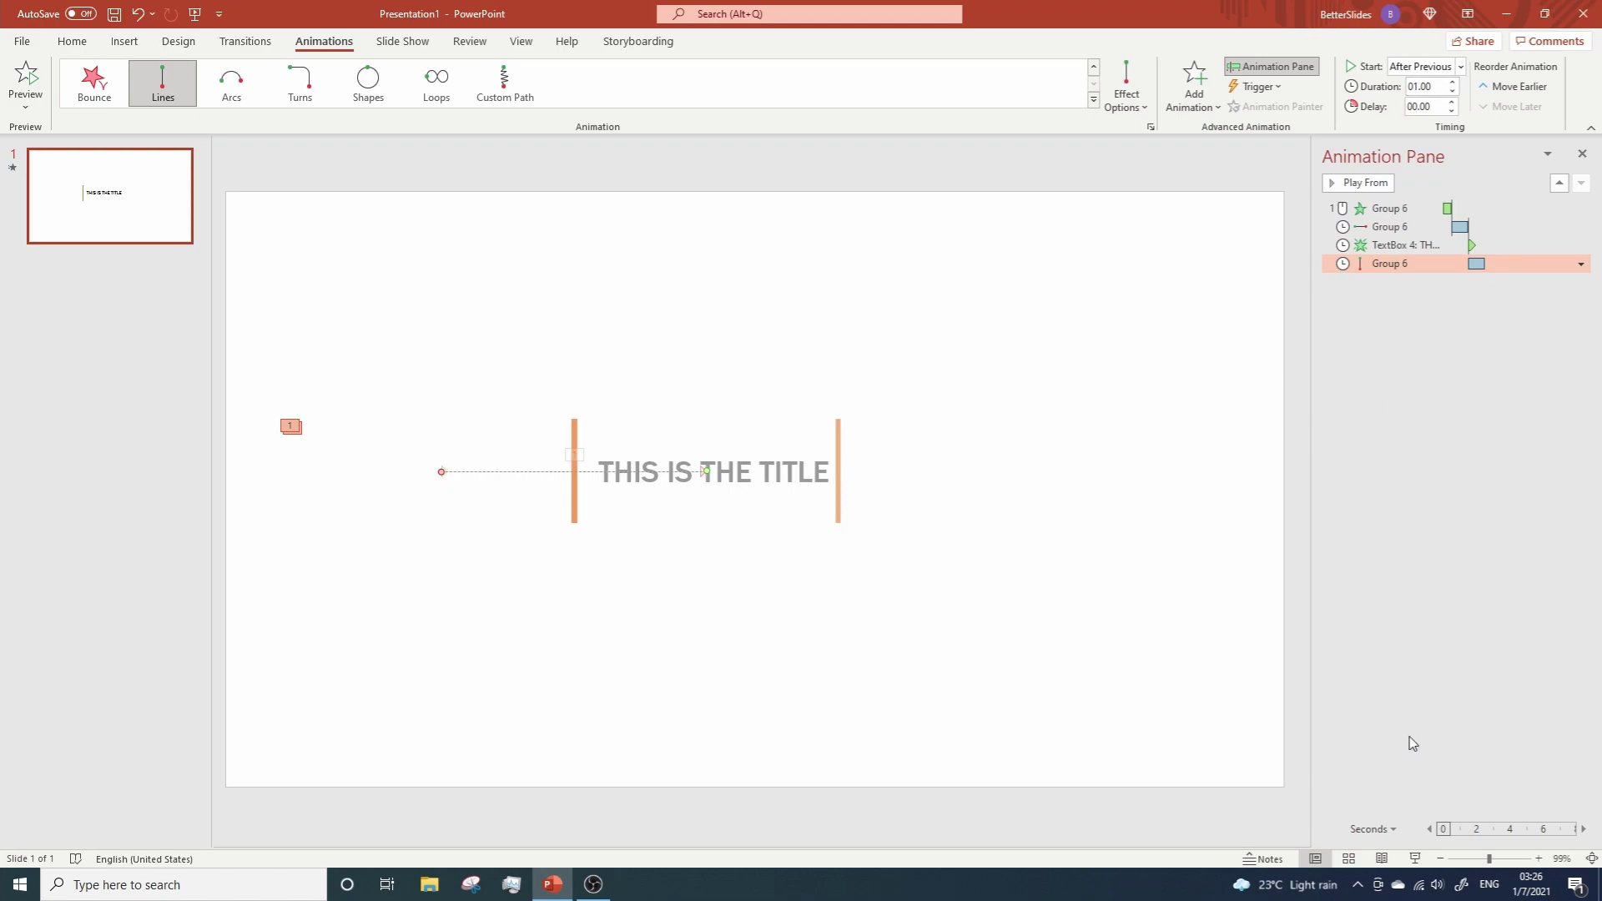